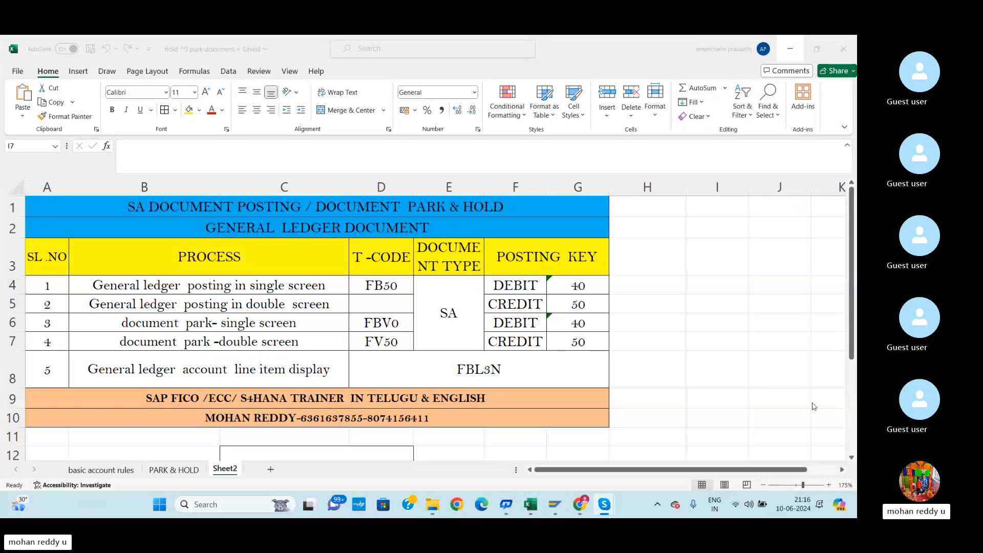
Bring up the SAP logon screen and try to log on to client 800 with the user ID and password.
left_click(793, 50)
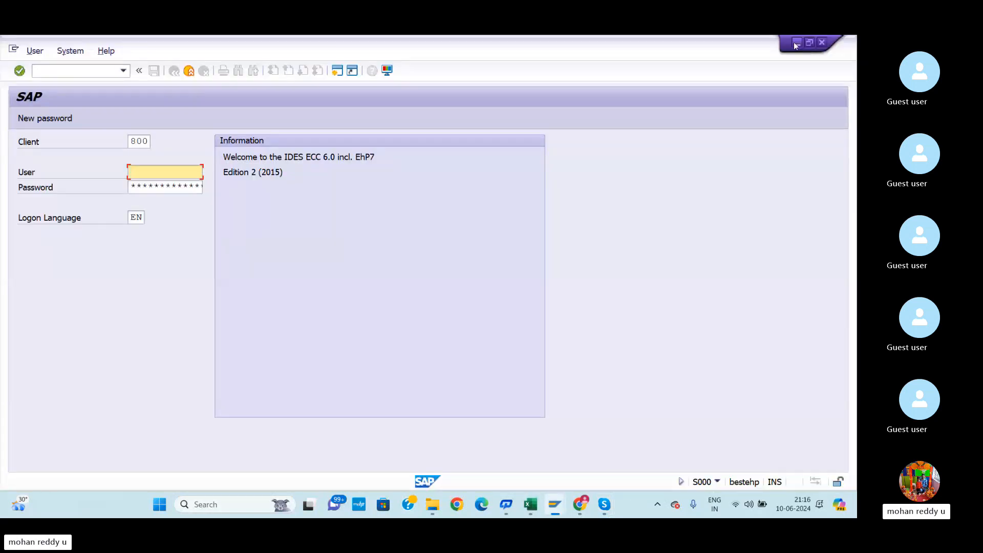
left_click(157, 172)
left_click(165, 183)
left_click(165, 186)
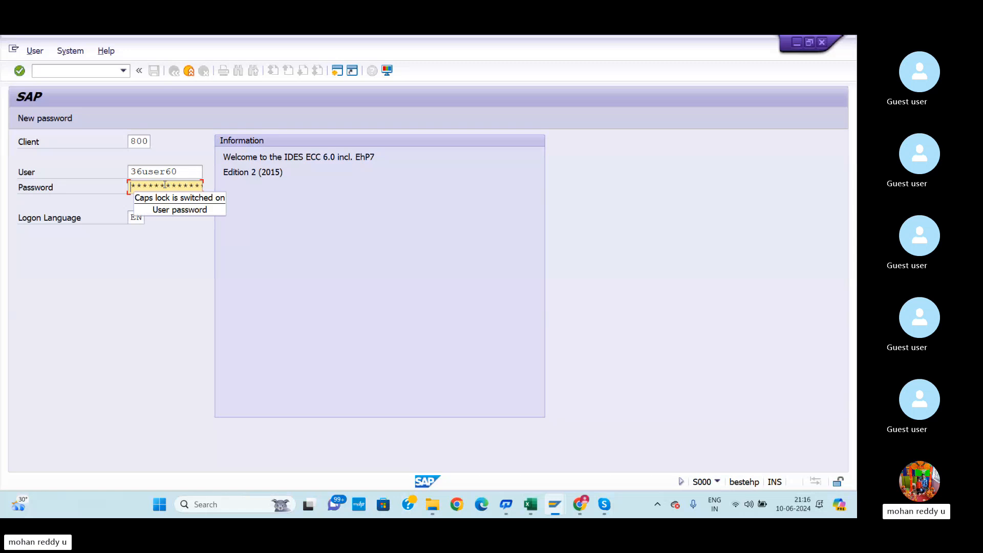
type("**")
key("Return")
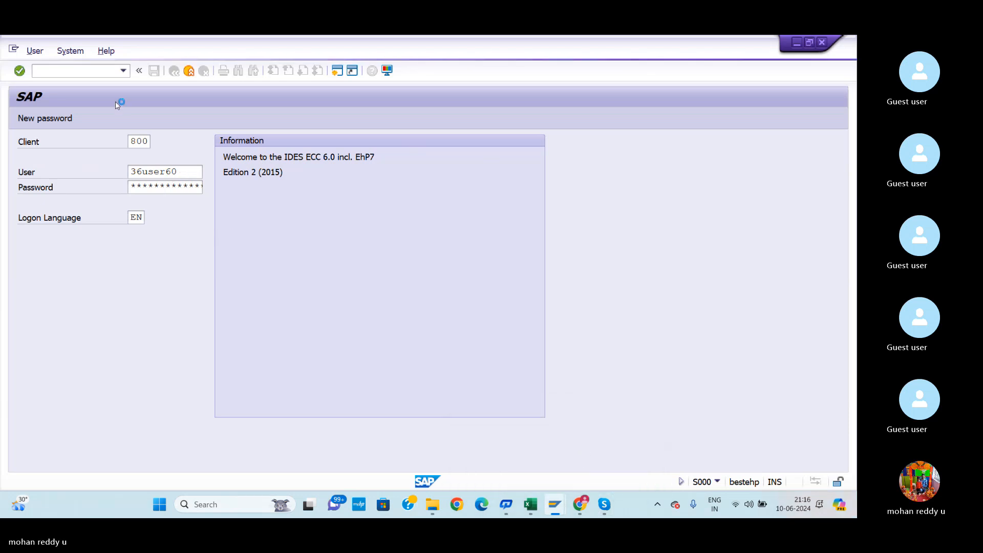
mouse_move(528, 514)
mouse_move(559, 512)
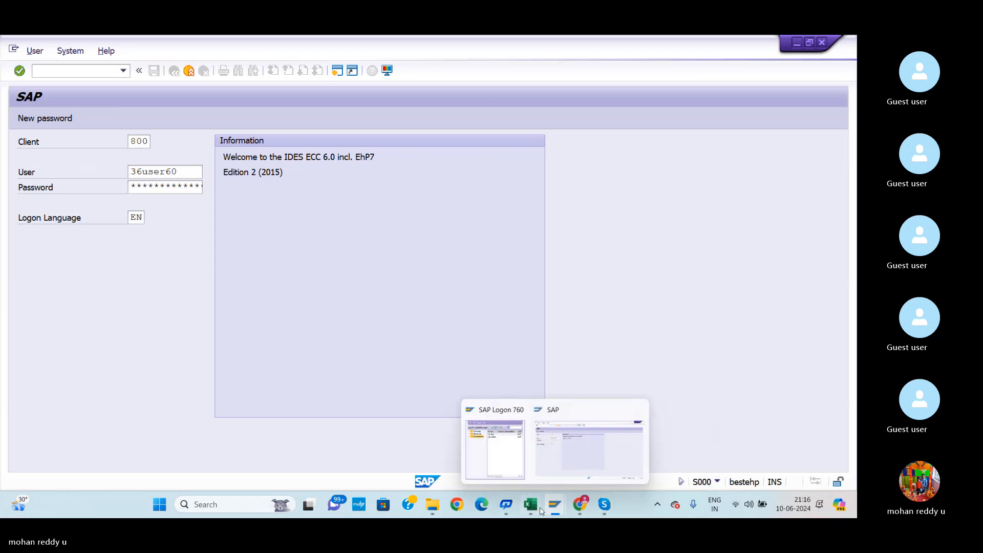
left_click(536, 477)
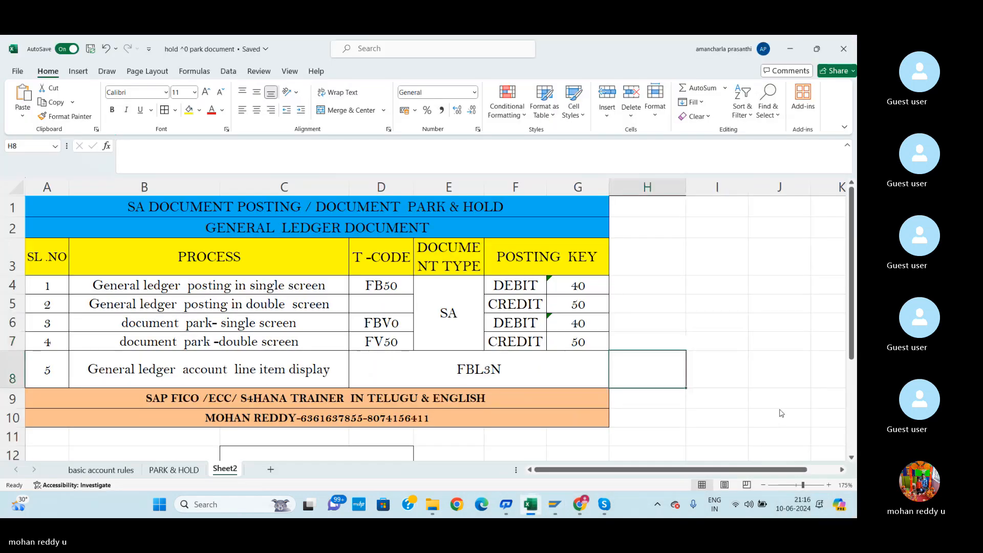
scroll(642, 400, "down", 2)
scroll(643, 400, "up", 2)
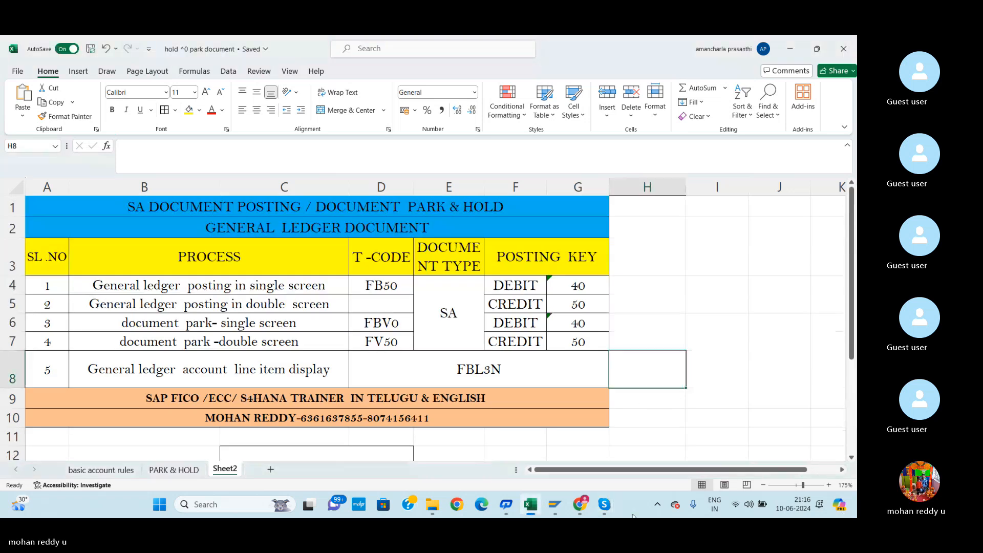
Dismiss the SAP GUI connection error and open a new logon screen for the fico system.
left_click(555, 504)
left_click(472, 324)
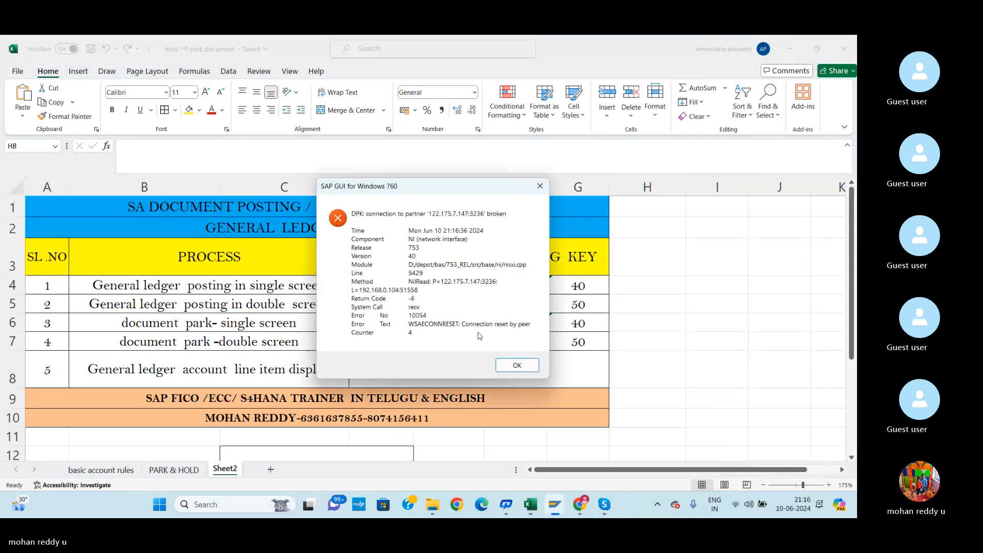
left_click(512, 364)
left_click(566, 498)
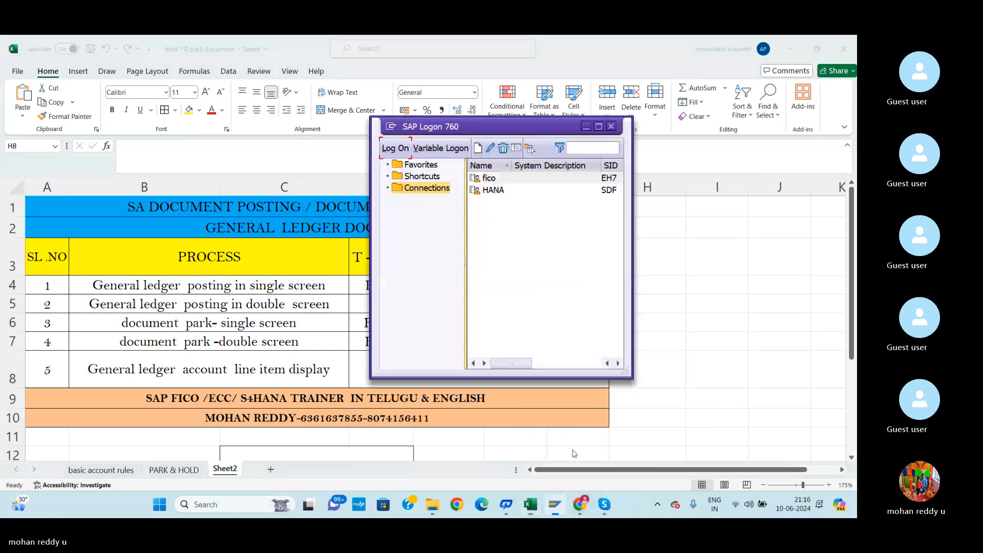
left_click(395, 149)
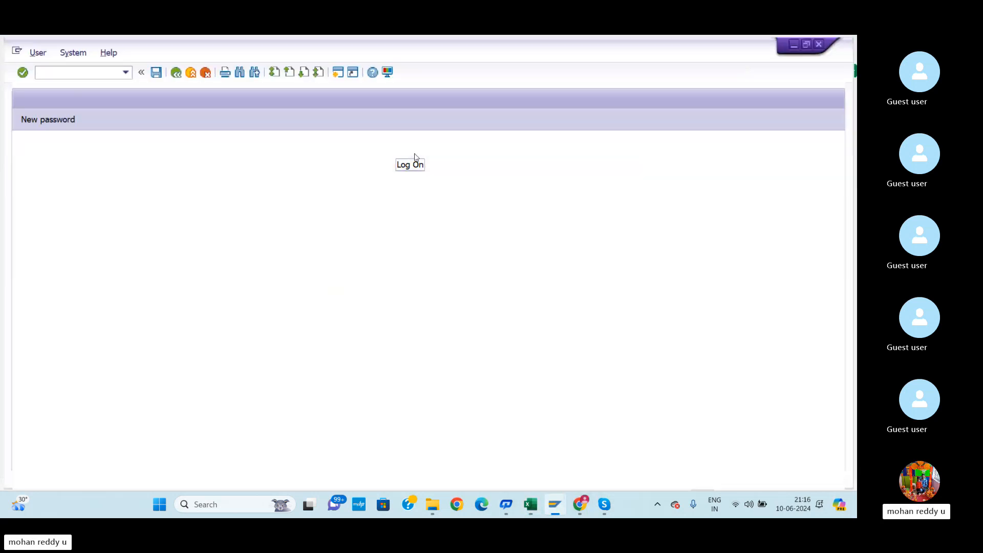
Log on with the user ID and password, continuing with this logon and ending any other logons in the system.
left_click(140, 174)
left_click(141, 184)
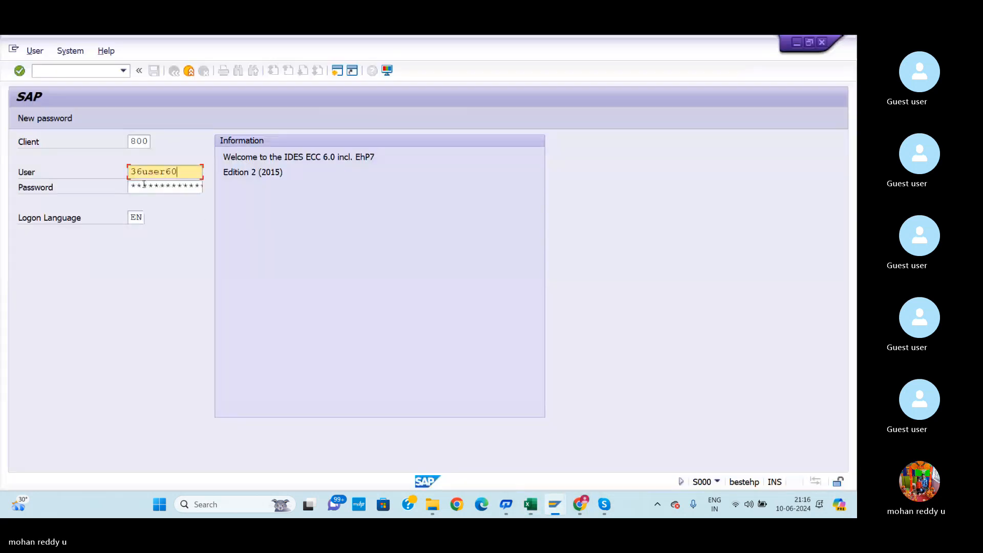
key("Tab")
type("*")
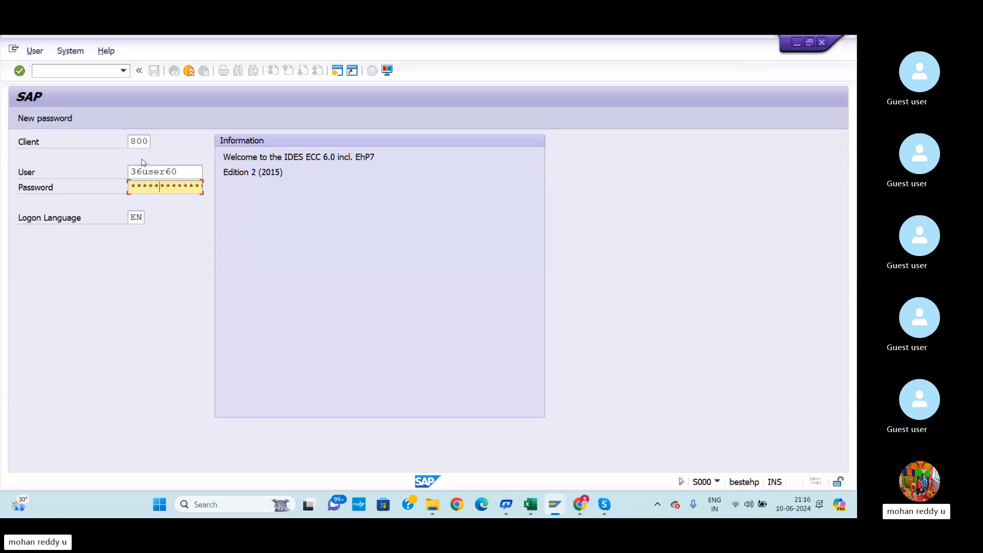
key("Return")
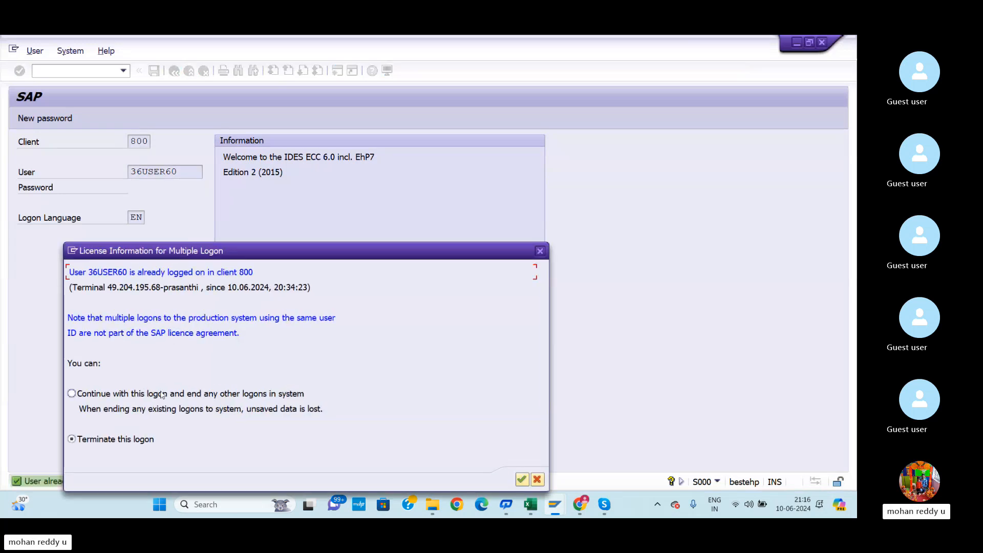
left_click(161, 394)
left_click(521, 479)
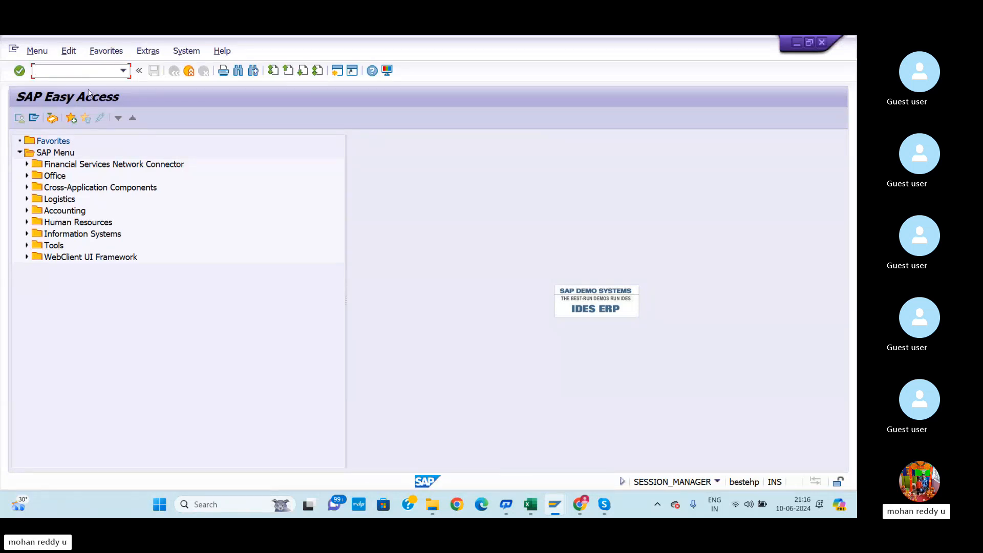
Open the posting types Word document from the hold & park document folder in TOPICS inside the desktop's 3rd batch folder.
left_click(530, 504)
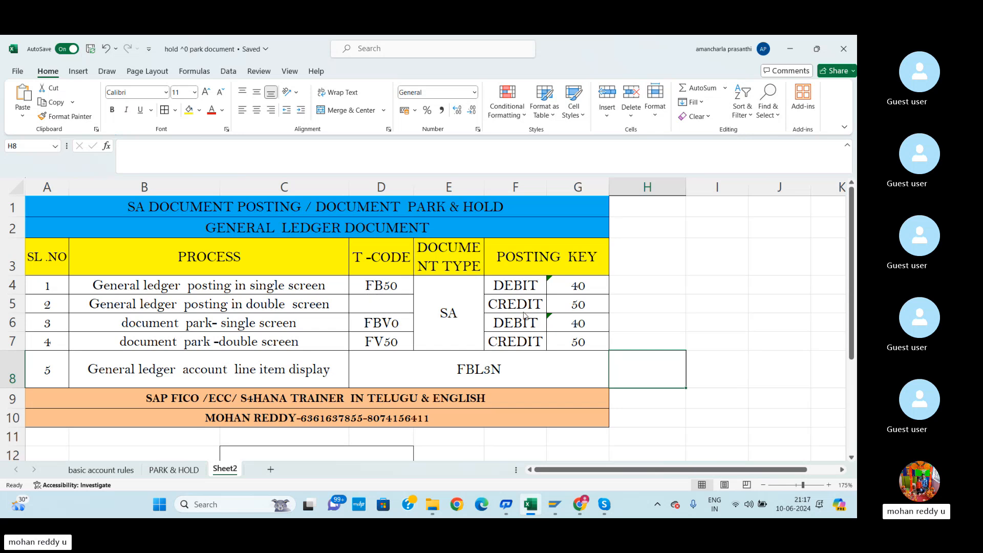
left_click(797, 42)
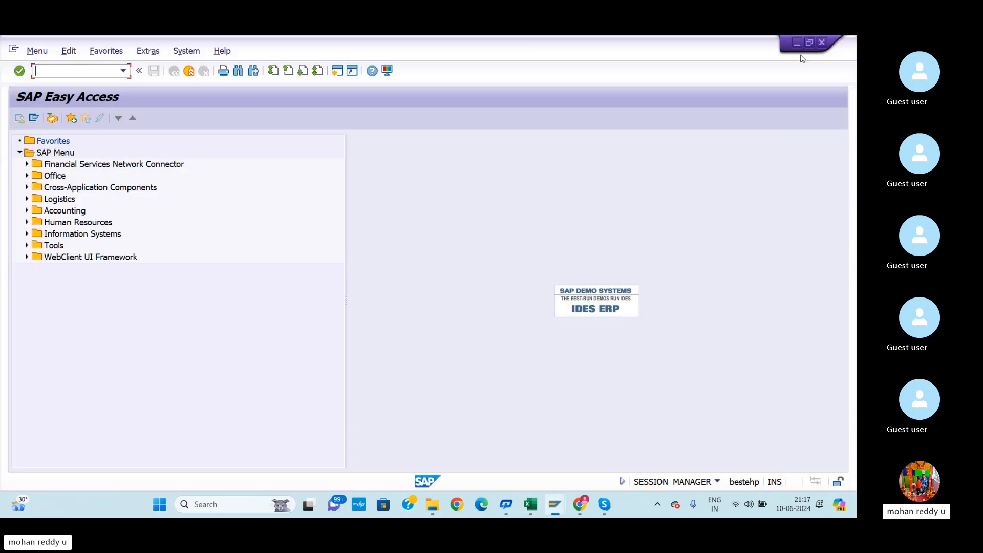
left_click(798, 42)
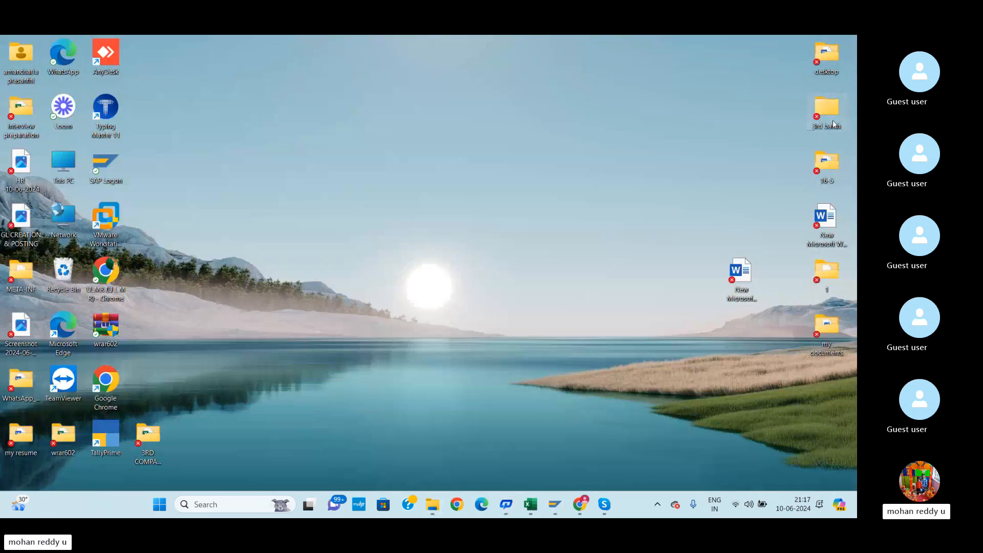
double_click(826, 109)
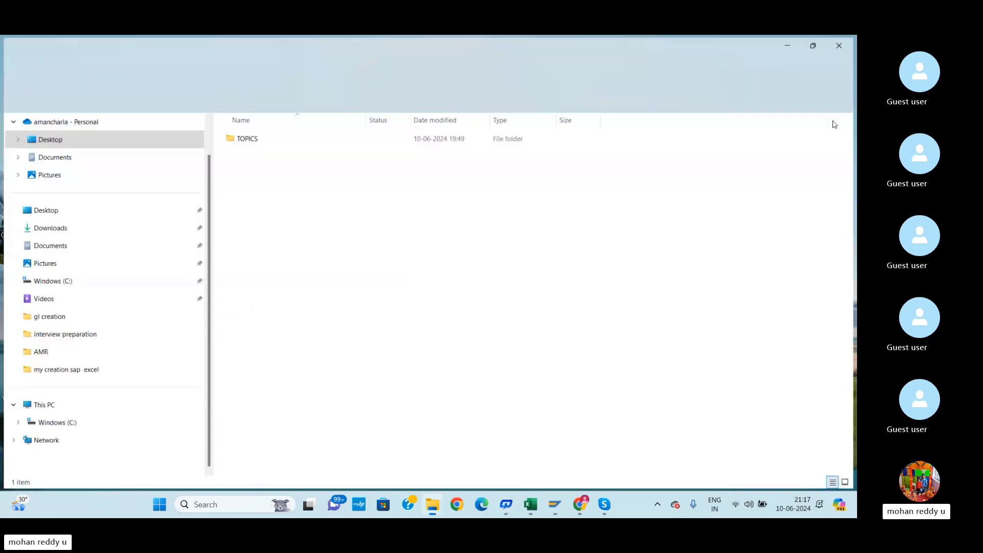
double_click(296, 138)
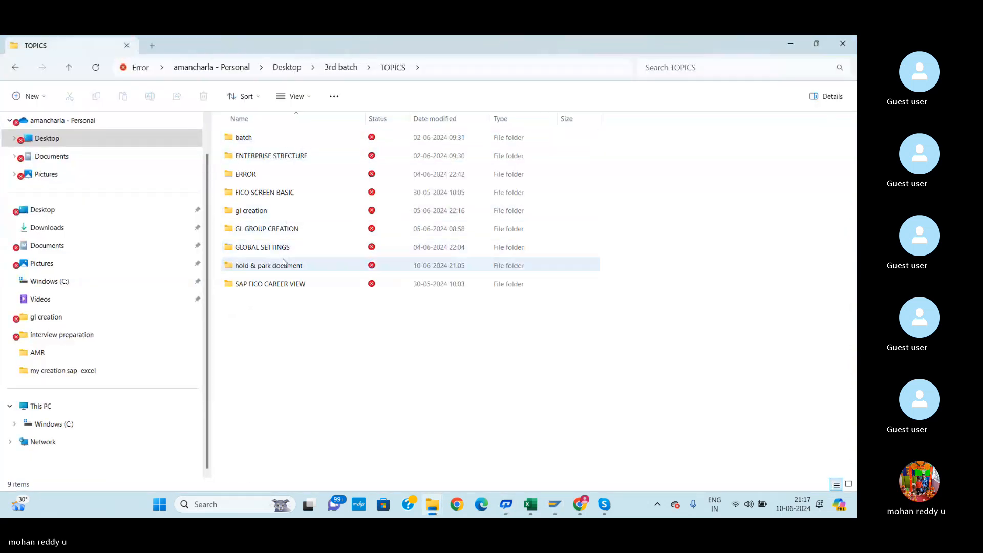
double_click(270, 138)
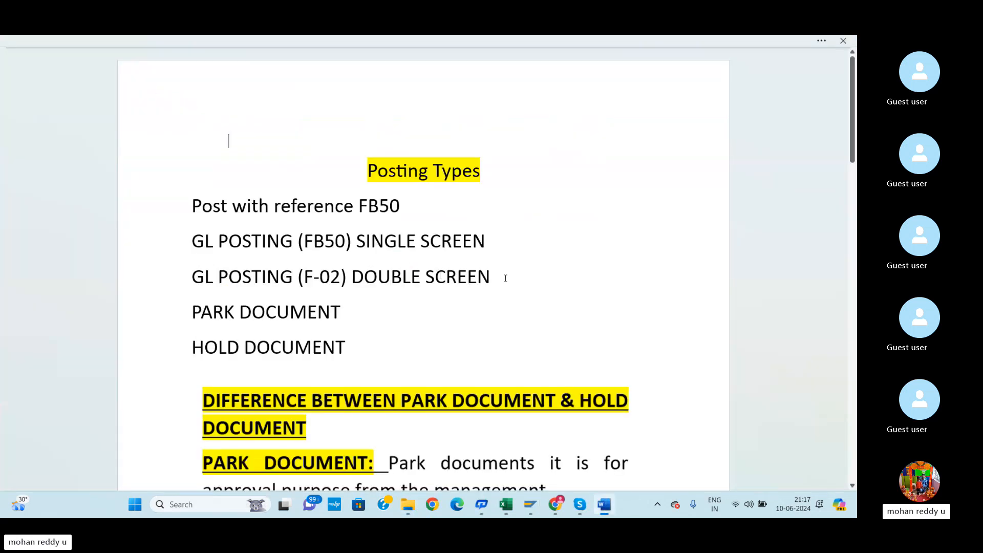
Read the posting types, the difference between park and hold documents, and the transaction codes for changing and displaying documents.
scroll(542, 276, "down", 3)
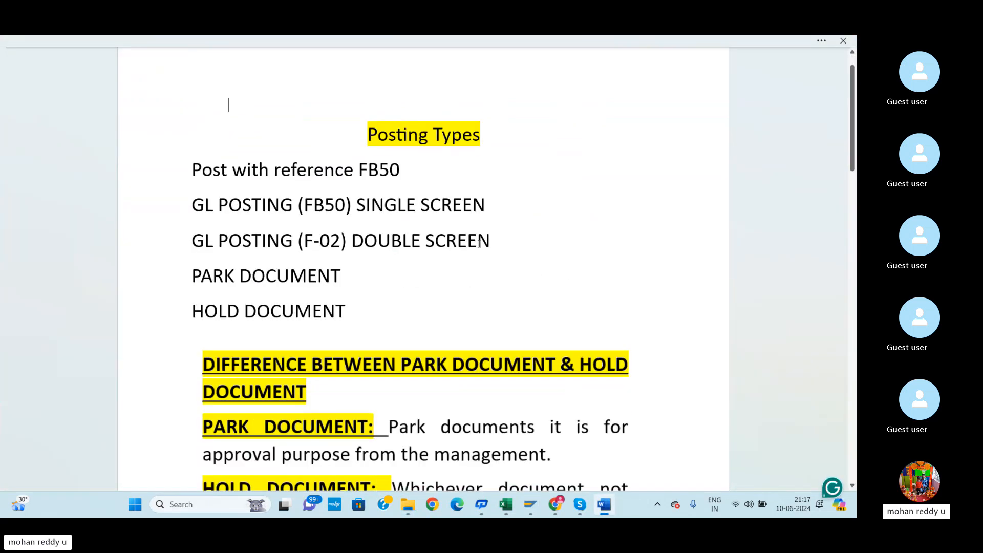
scroll(477, 244, "down", 2)
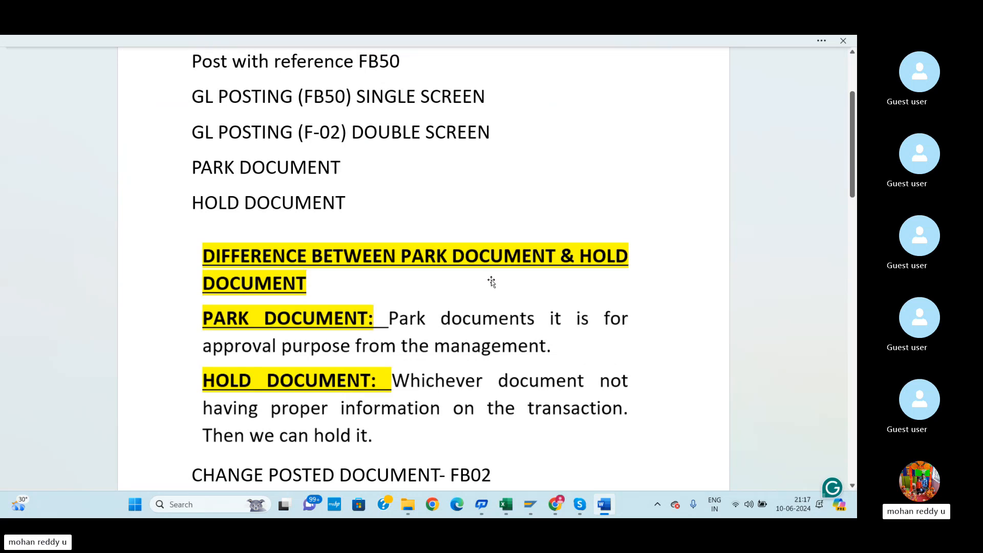
scroll(423, 318, "down", 1)
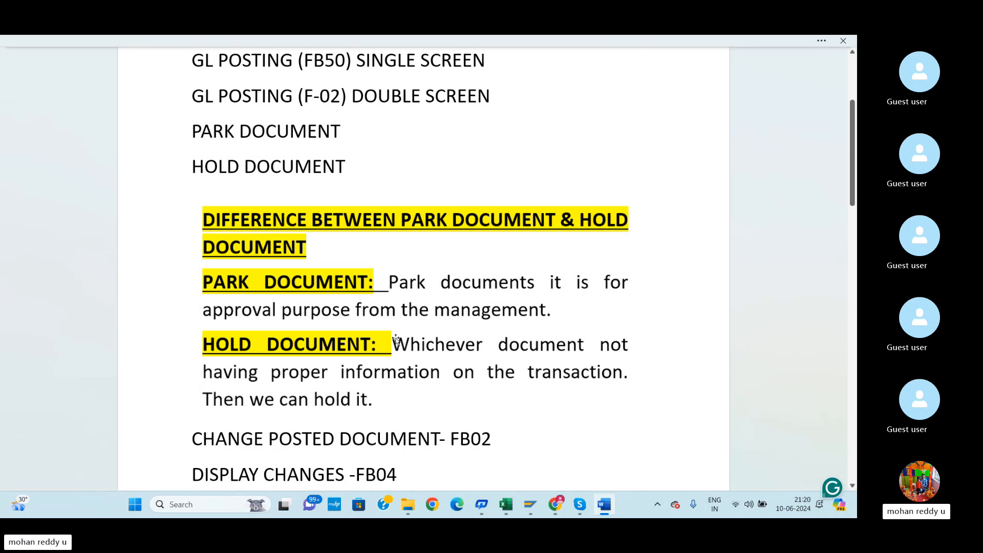
scroll(424, 375, "down", 4)
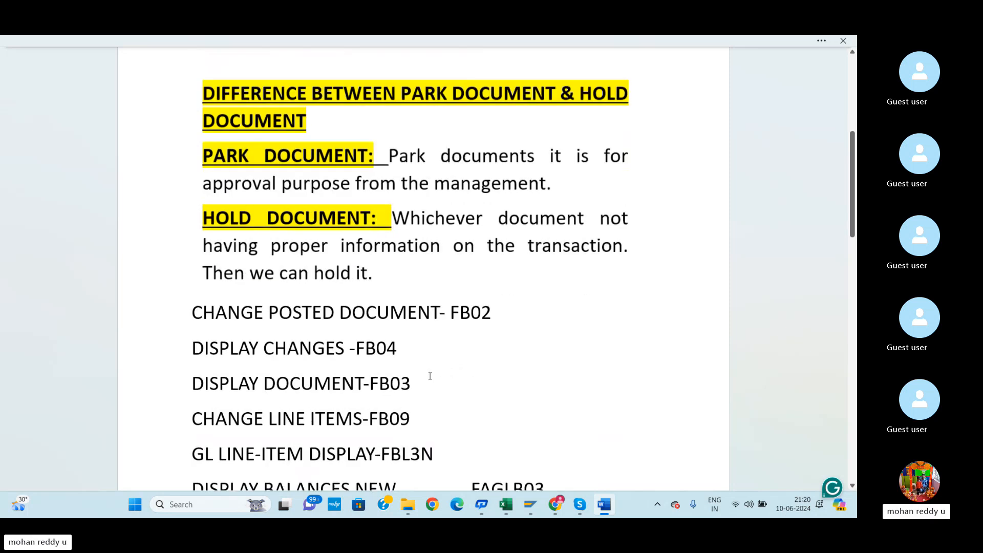
scroll(427, 332, "down", 1)
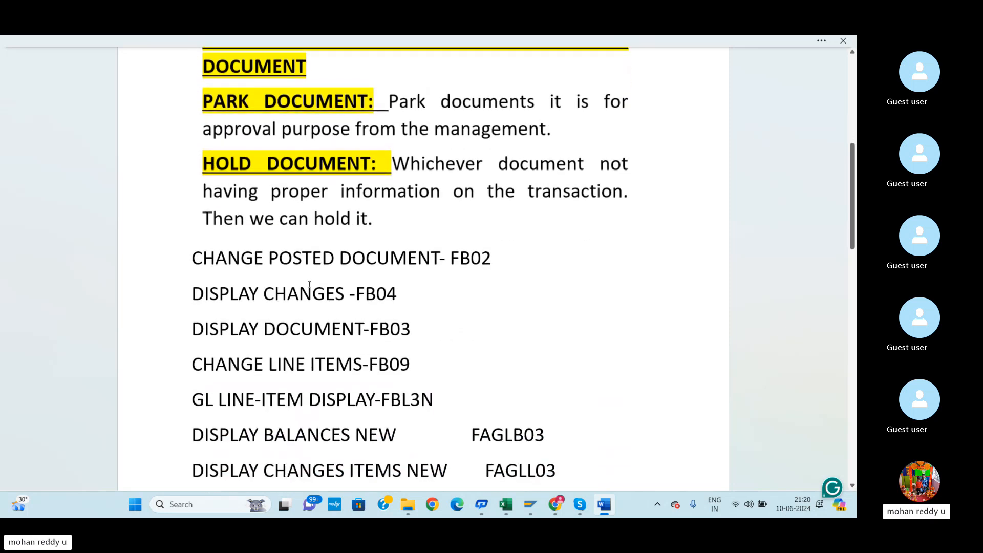
scroll(392, 312, "down", 2)
scroll(395, 321, "down", 1)
scroll(415, 319, "up", 3)
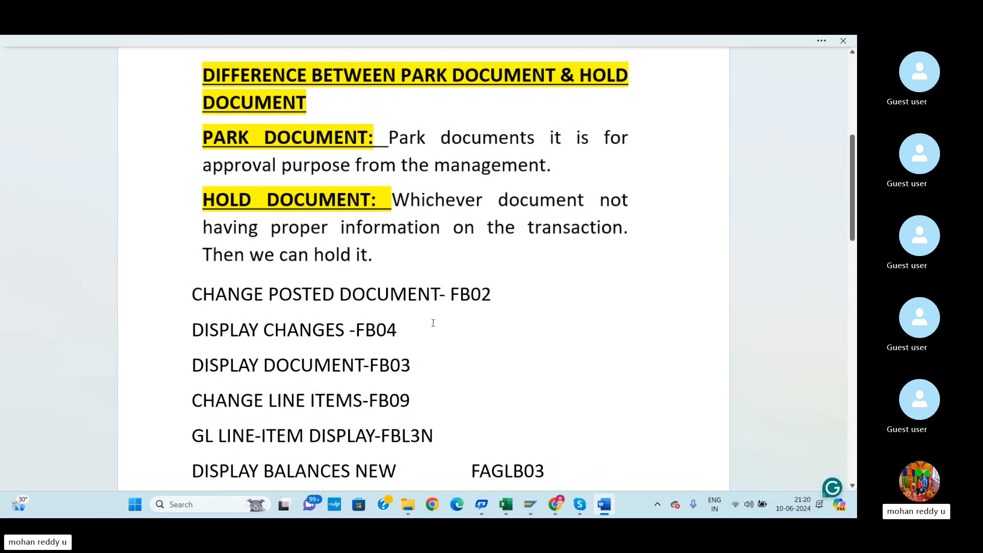
scroll(278, 348, "down", 1)
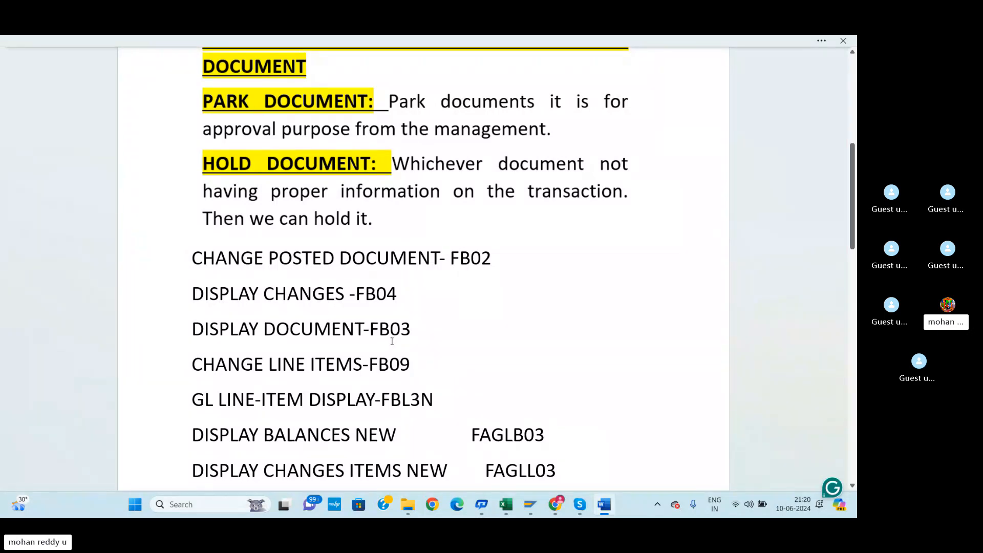
scroll(309, 363, "down", 1)
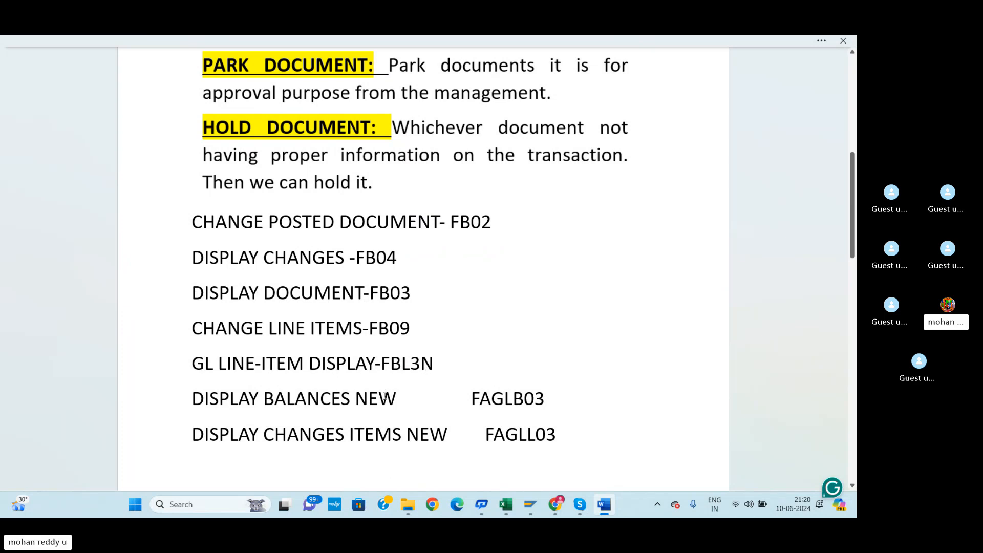
Review the second page's transaction codes for posting and deleting park and hold documents, comparing them with the first page.
scroll(425, 370, "down", 10)
scroll(445, 373, "down", 1)
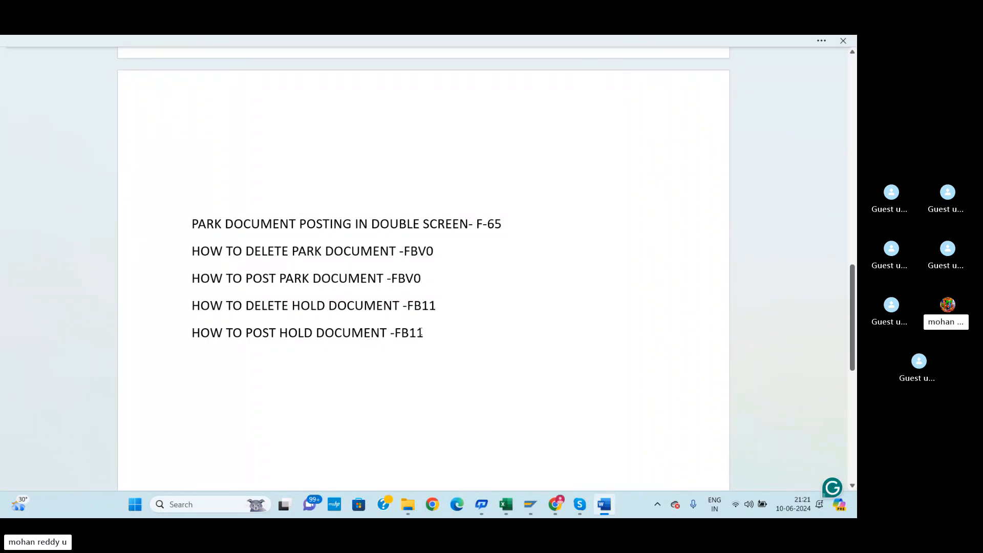
scroll(418, 318, "up", 15)
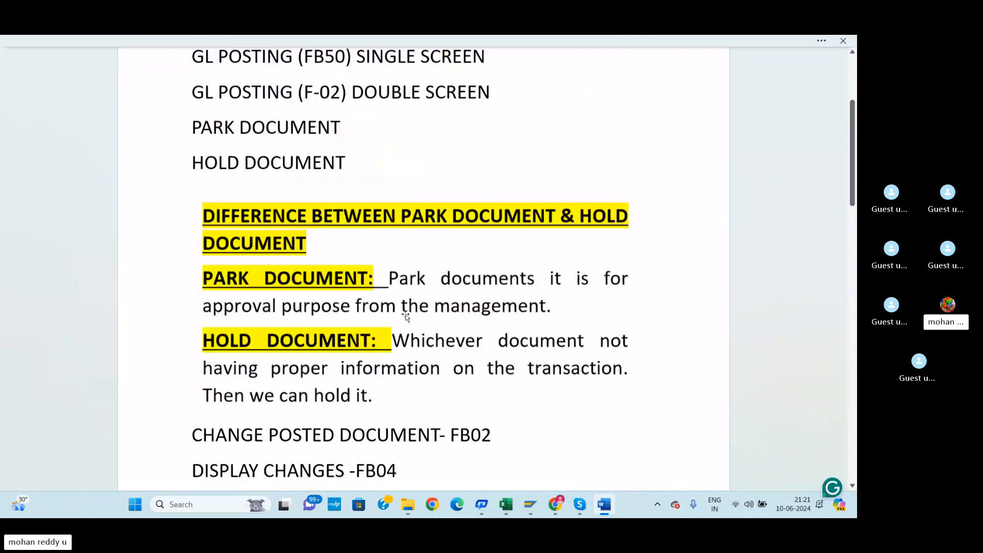
scroll(402, 320, "down", 5)
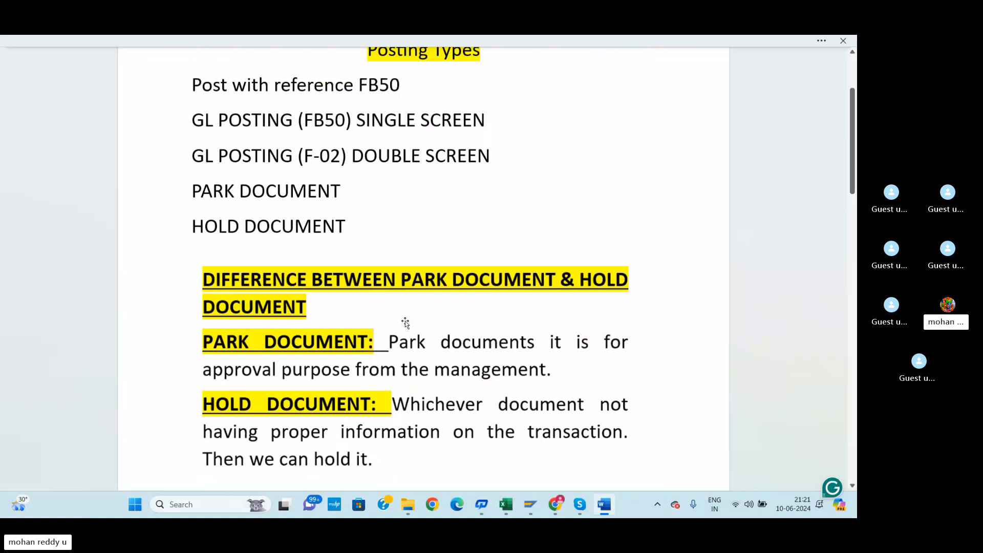
scroll(405, 322, "down", 15)
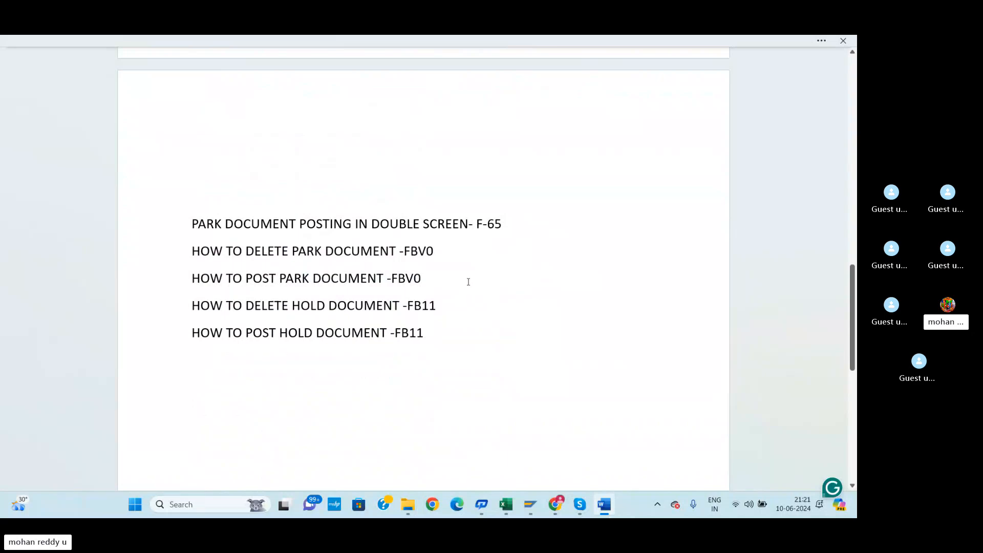
scroll(414, 272, "up", 3)
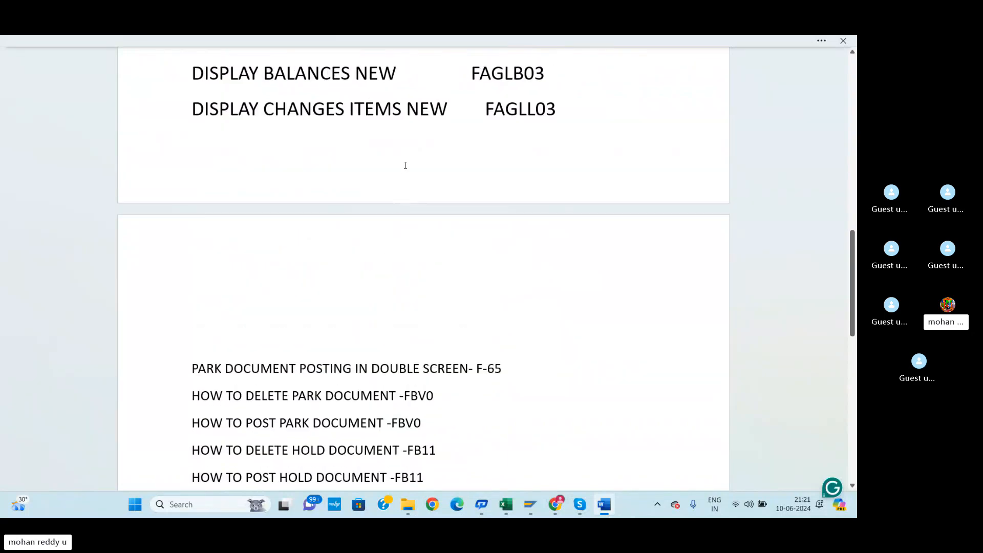
scroll(432, 261, "down", 2)
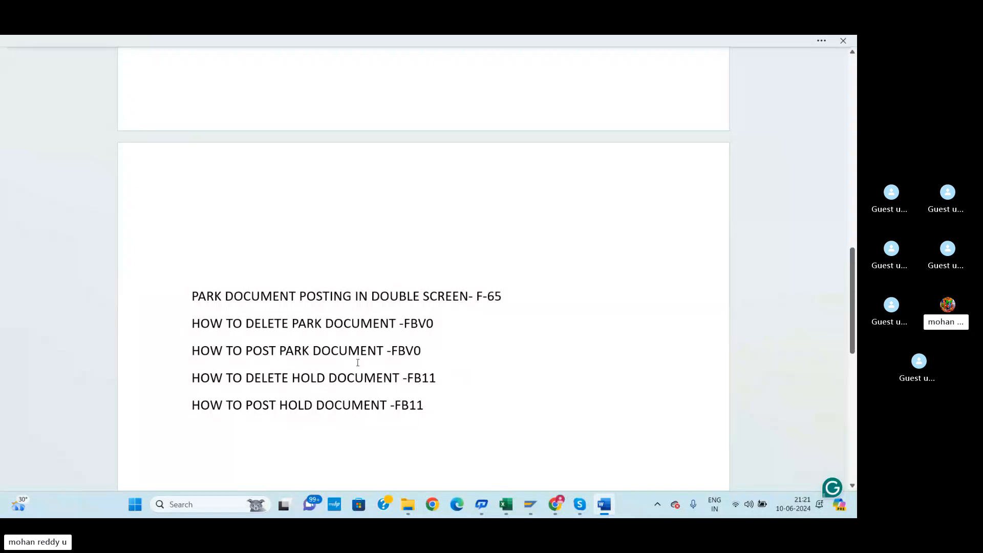
scroll(436, 391, "up", 2)
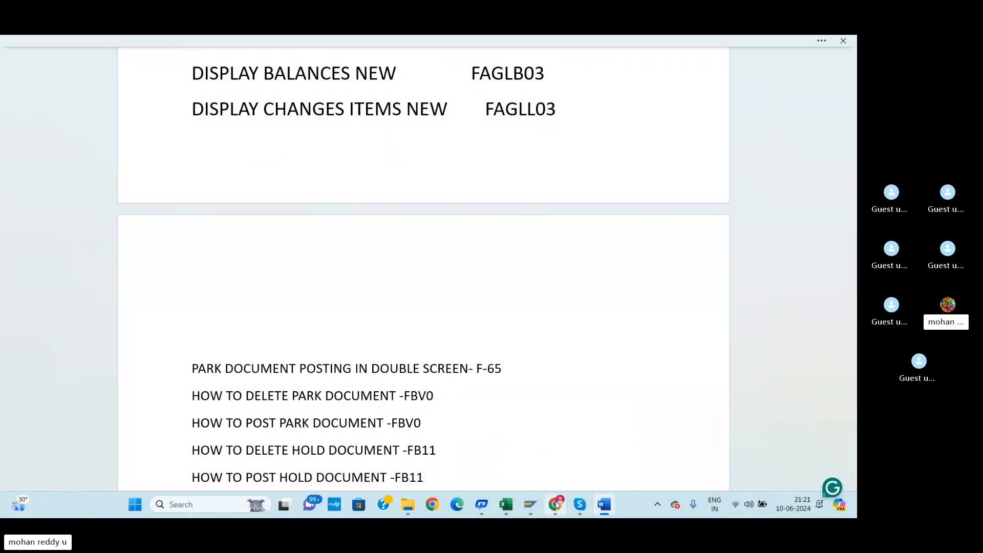
Switch to SAP Easy Access and try to start transaction FB50 with the command /NFB50.
mouse_move(534, 512)
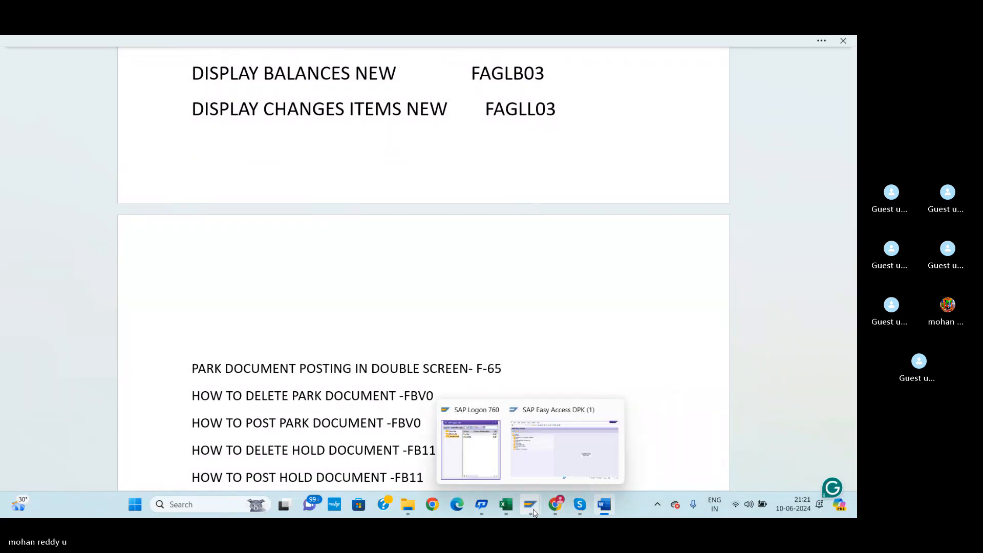
left_click(525, 451)
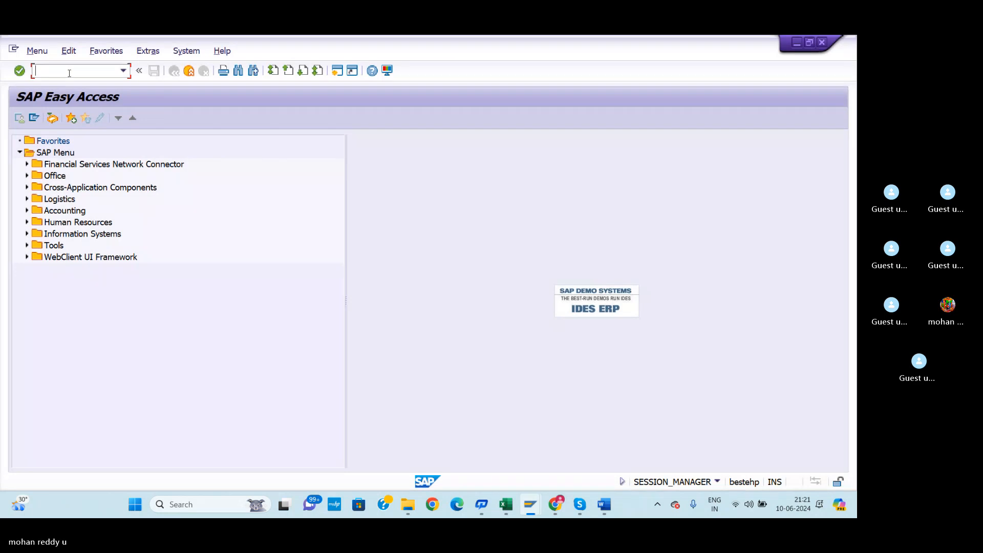
type("/NFB50")
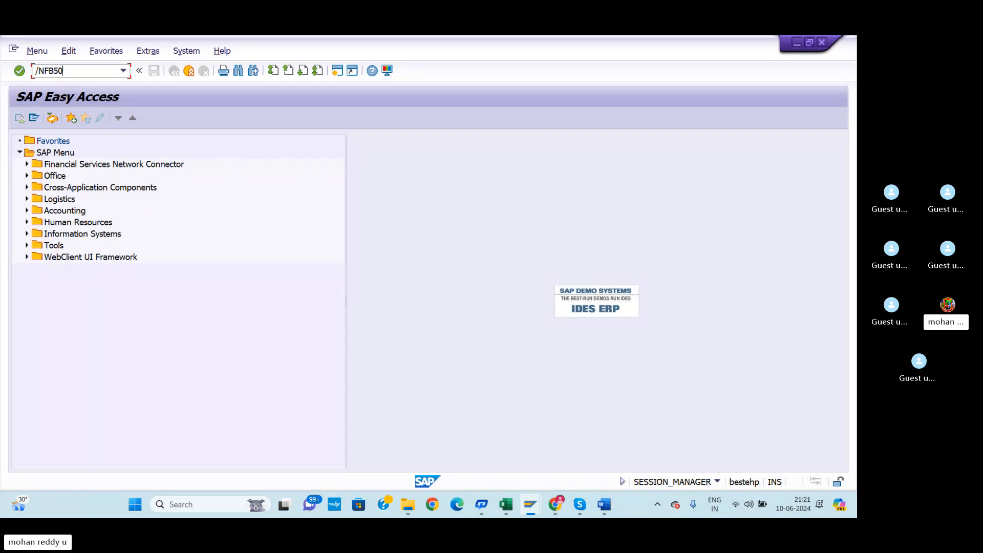
key("Return")
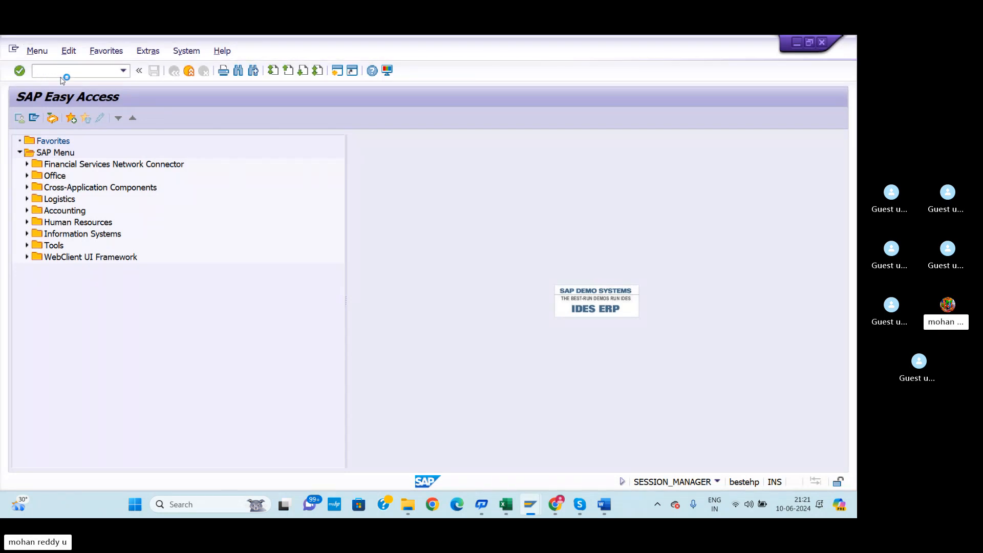
mouse_move(580, 505)
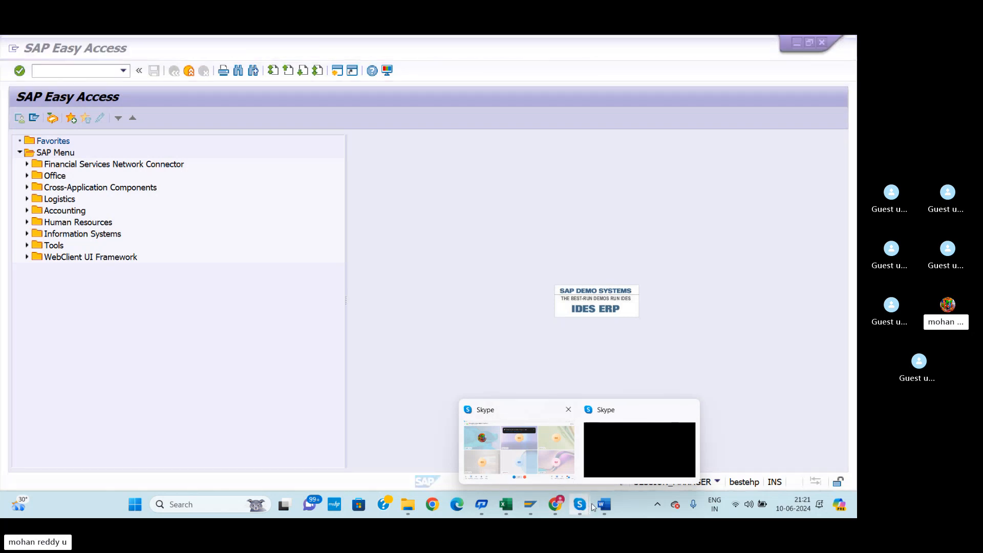
left_click(604, 504)
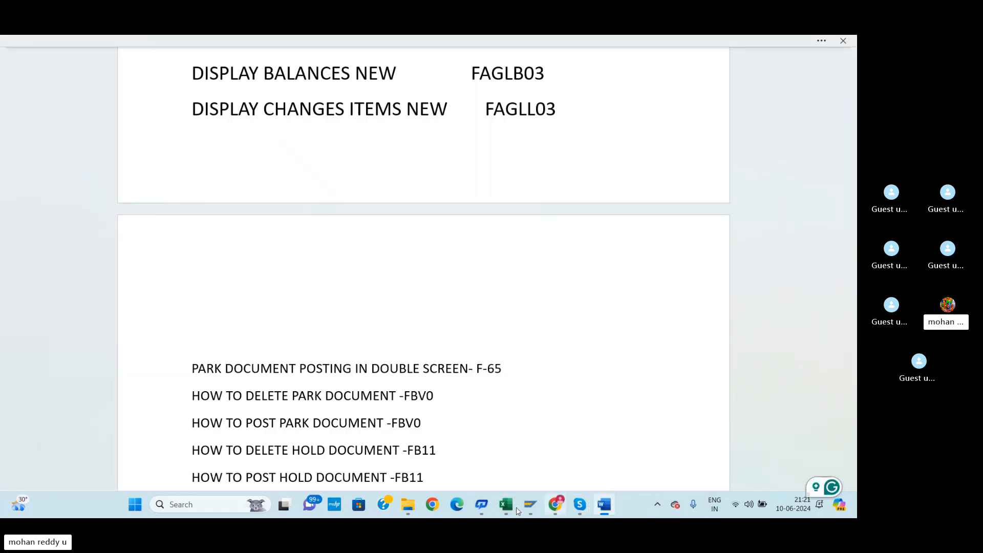
left_click(519, 510)
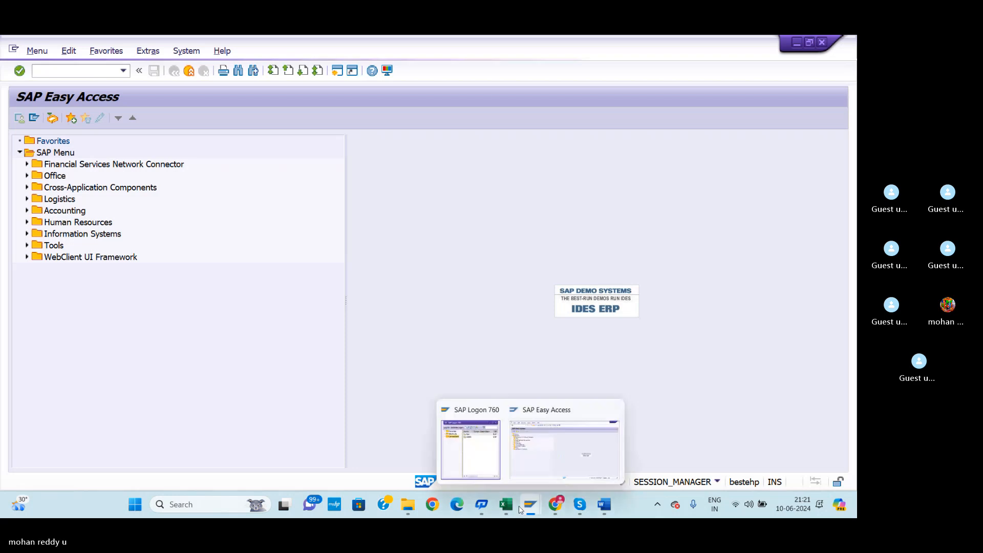
Start a new logon from SAP Logon 760 for client 800, entering the user ID and password.
left_click(474, 450)
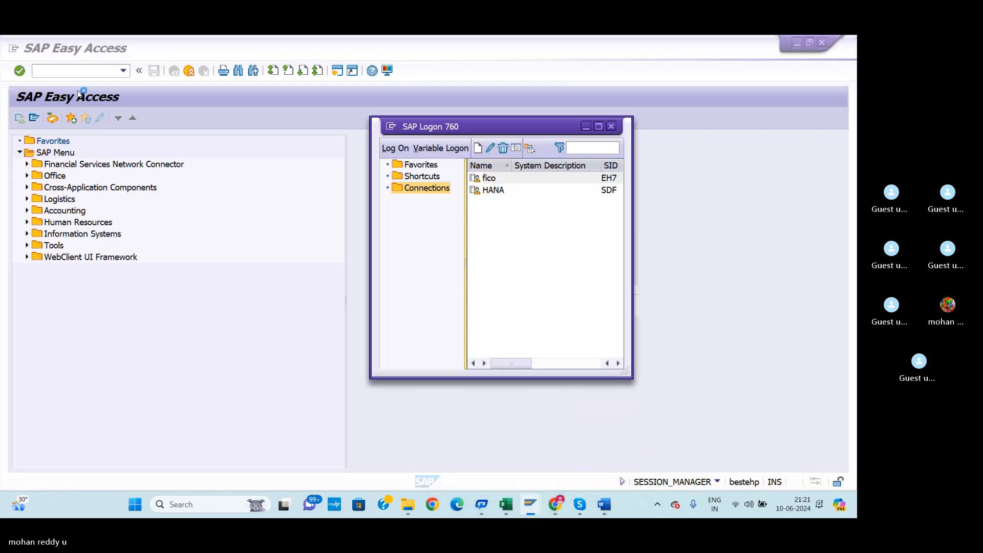
left_click(395, 148)
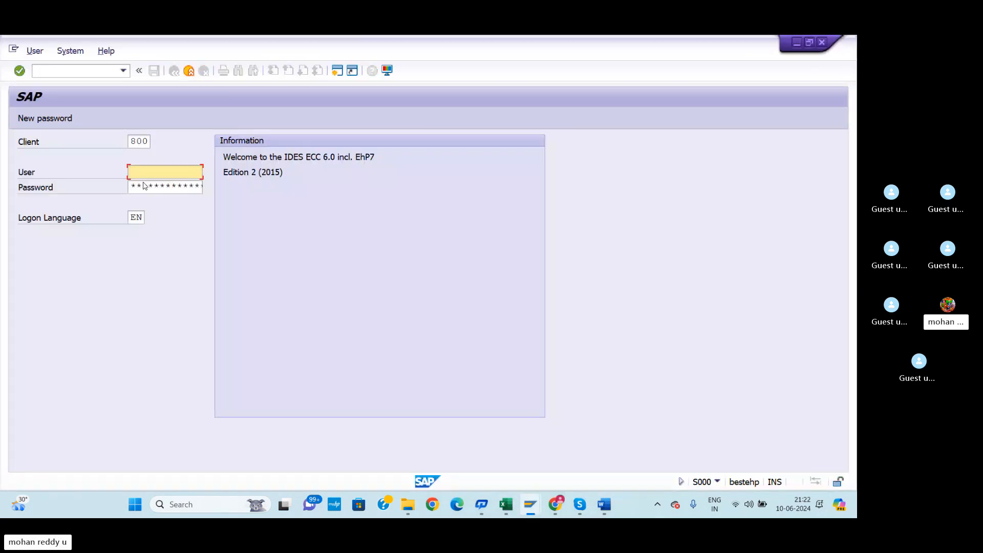
key("ctrl+v")
key("Tab")
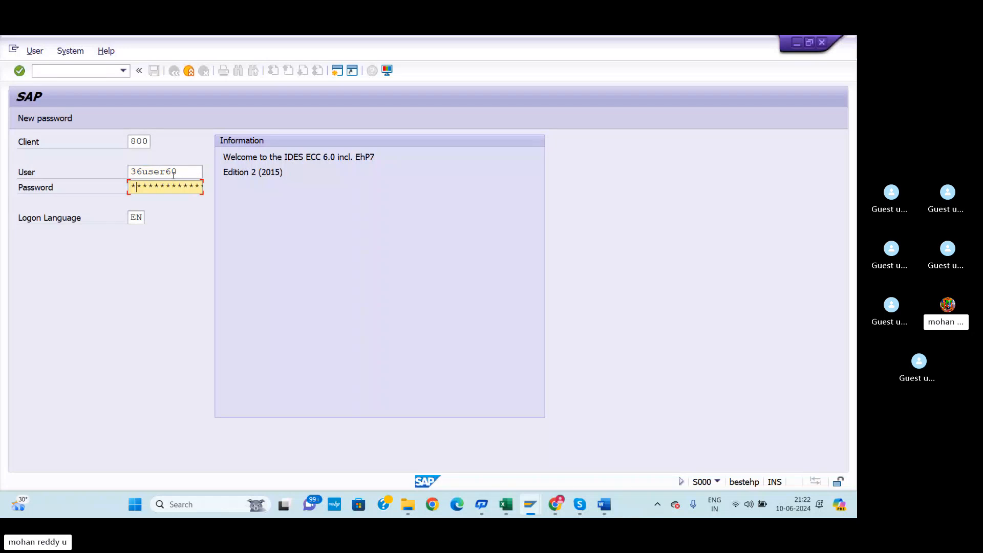
key("Return")
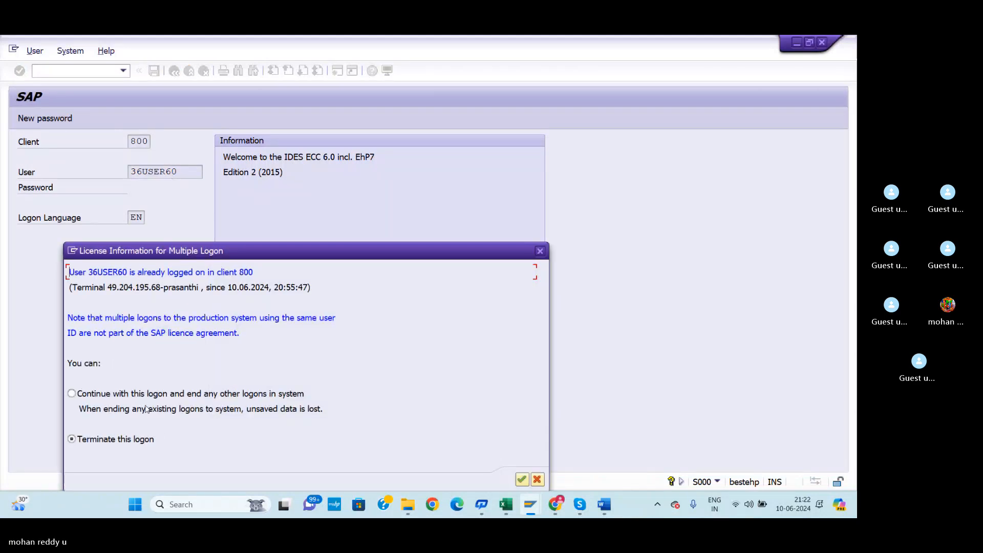
Continue with this logon and end any other logons in the system, dismissing the broken-connection error.
left_click(72, 393)
left_click(521, 479)
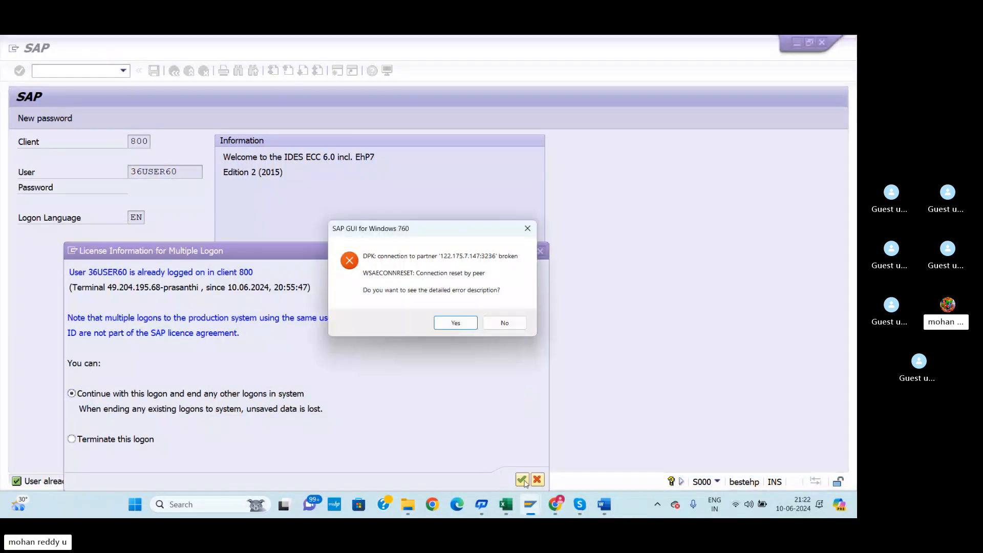
left_click(455, 323)
left_click(504, 361)
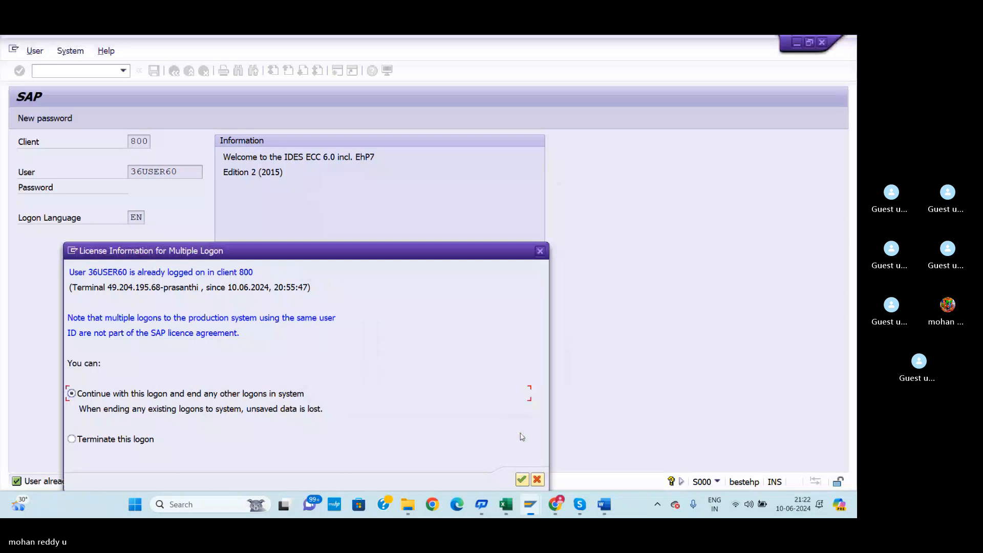
left_click(522, 479)
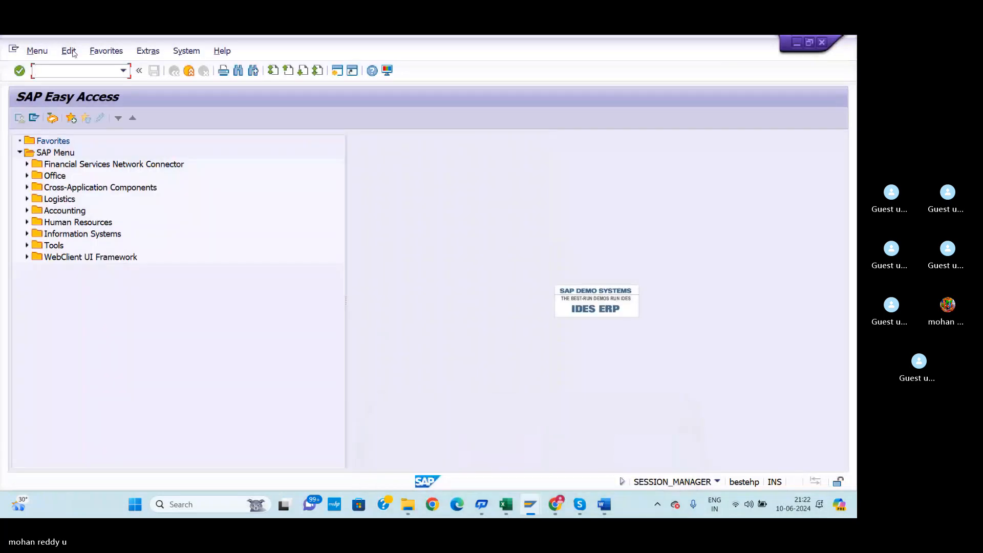
Open transaction FB50 for entering a G/L account document, and briefly display the tree with held documents before hiding it again.
type("F")
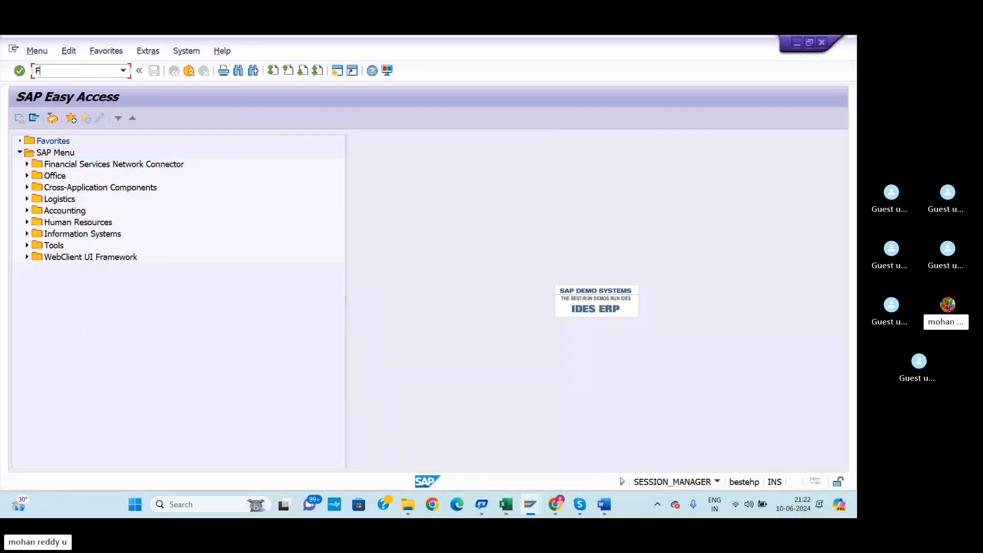
type("B50")
key("Return")
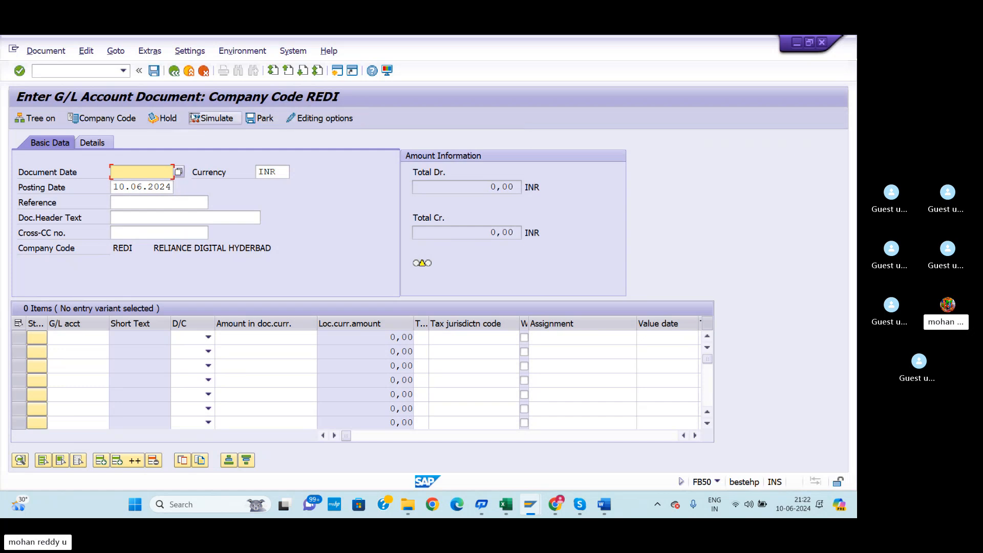
left_click(45, 119)
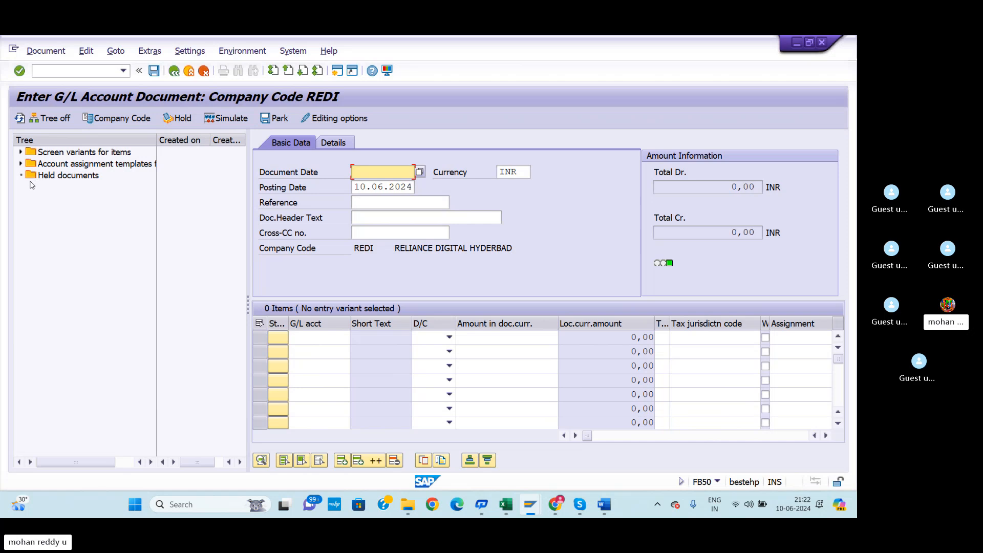
left_click(50, 119)
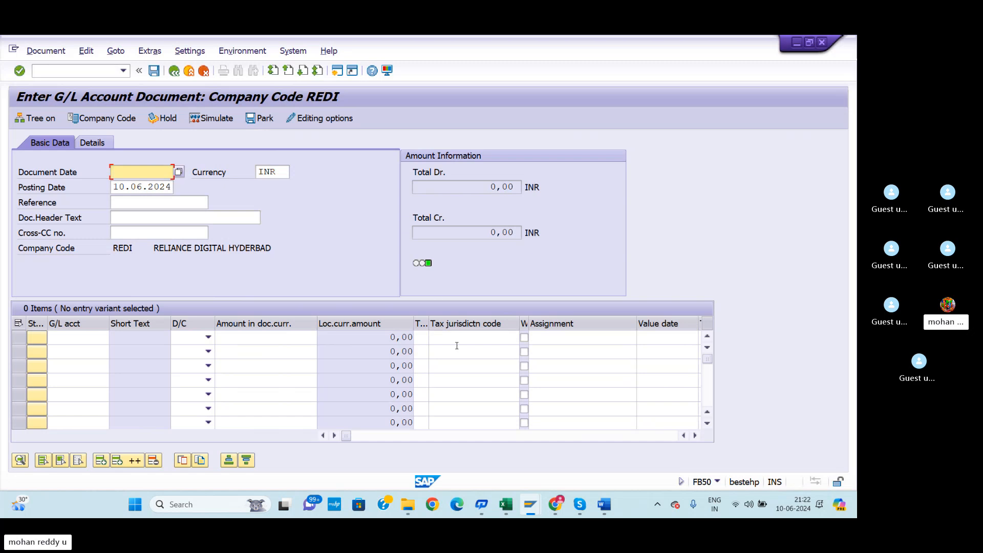
Restart the G/L document entry with the command /NFB50 to get a fresh blank form.
key("Return")
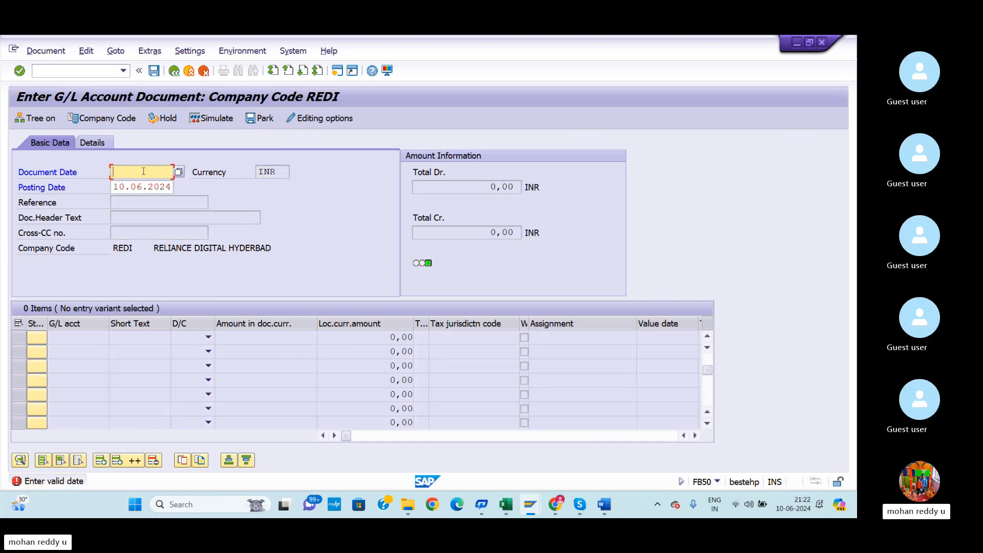
left_click(48, 69)
type("/NFB50")
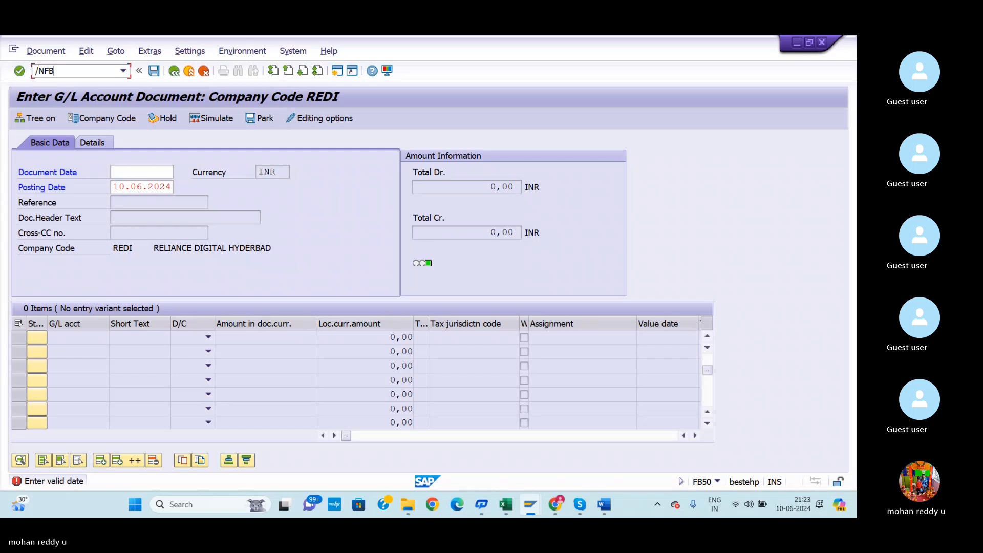
key("Return")
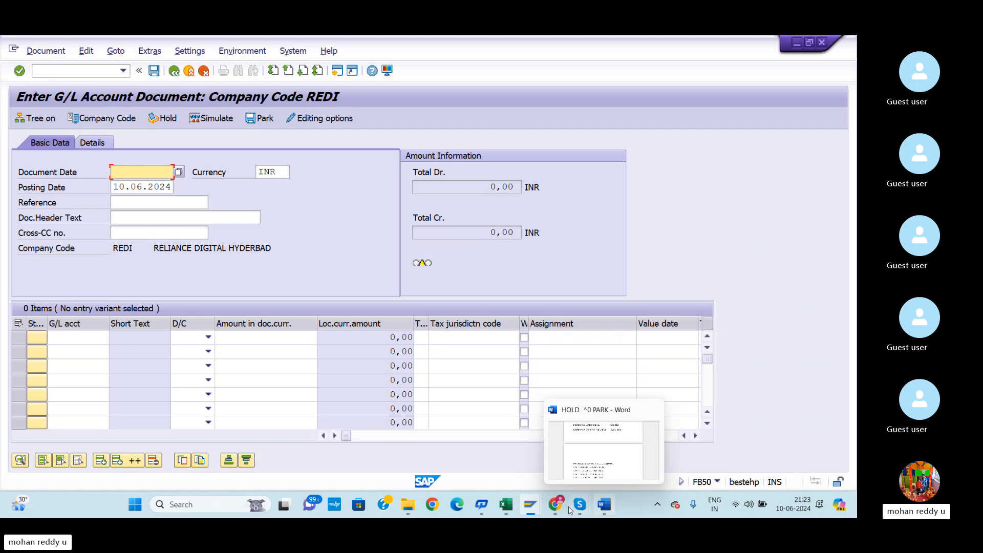
Switch to the hold ^0 park document workbook in Excel and open the PARK & HOLD sheet.
left_click(506, 504)
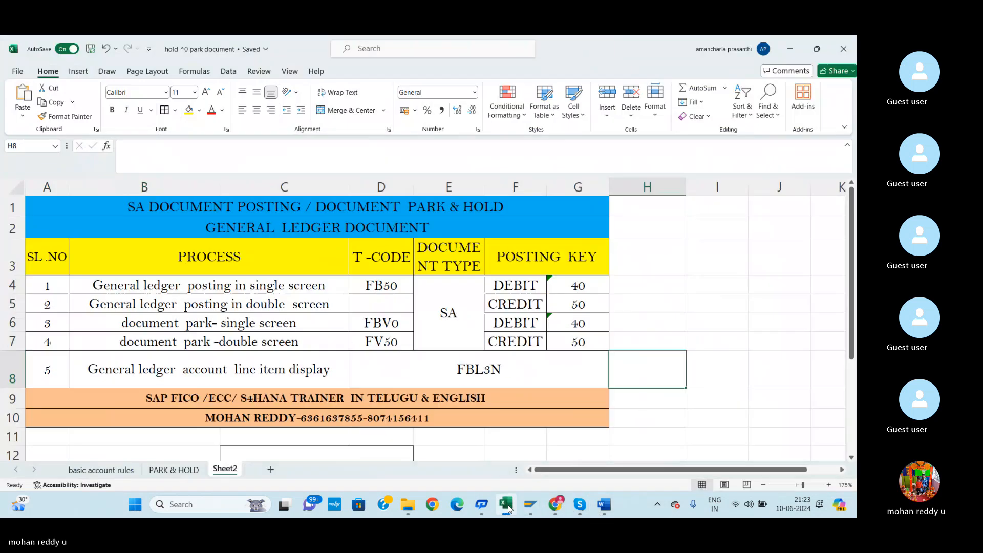
scroll(335, 441, "down", 1)
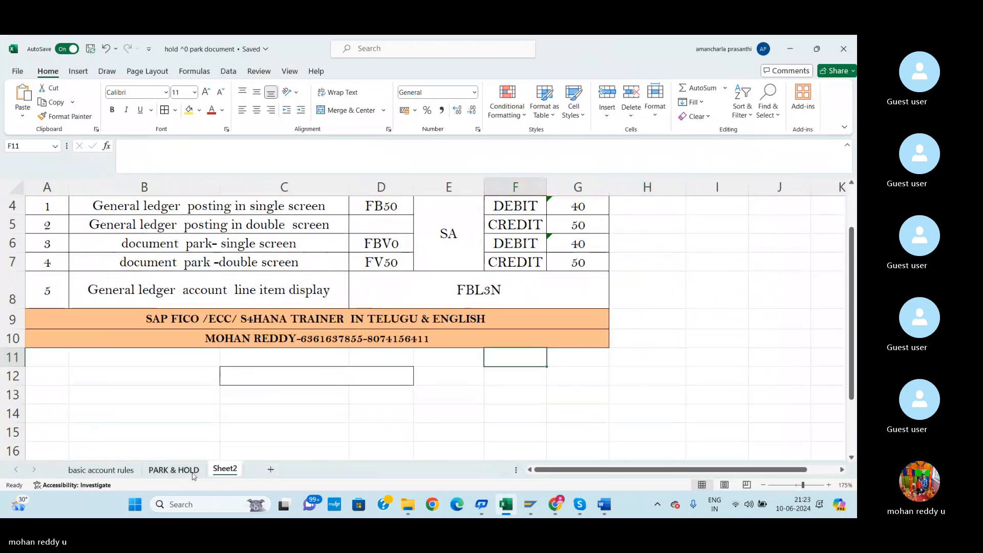
left_click(173, 470)
left_click(628, 350)
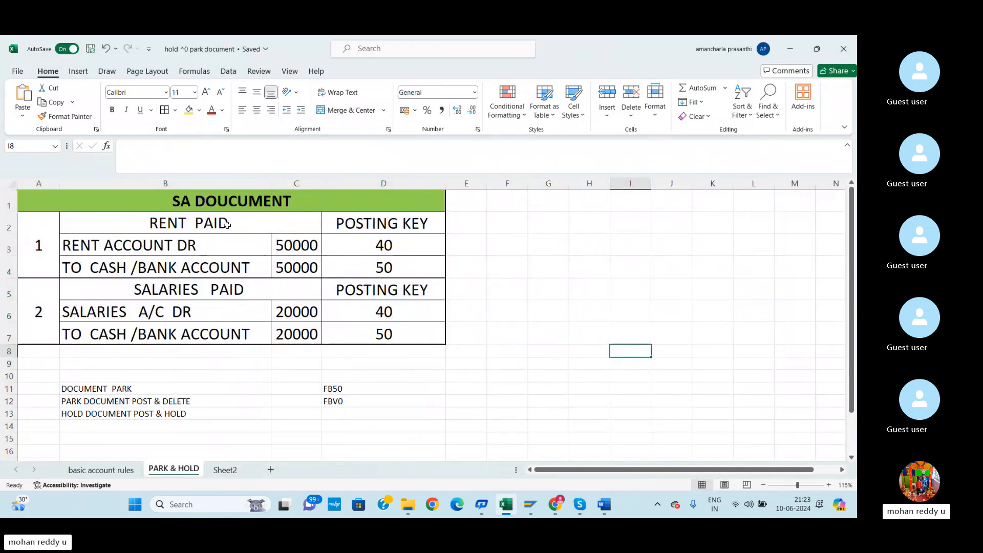
Extend the RENT PAID heading in cell B2 to read RENT PAID FROM AXIS BANK.
double_click(242, 225)
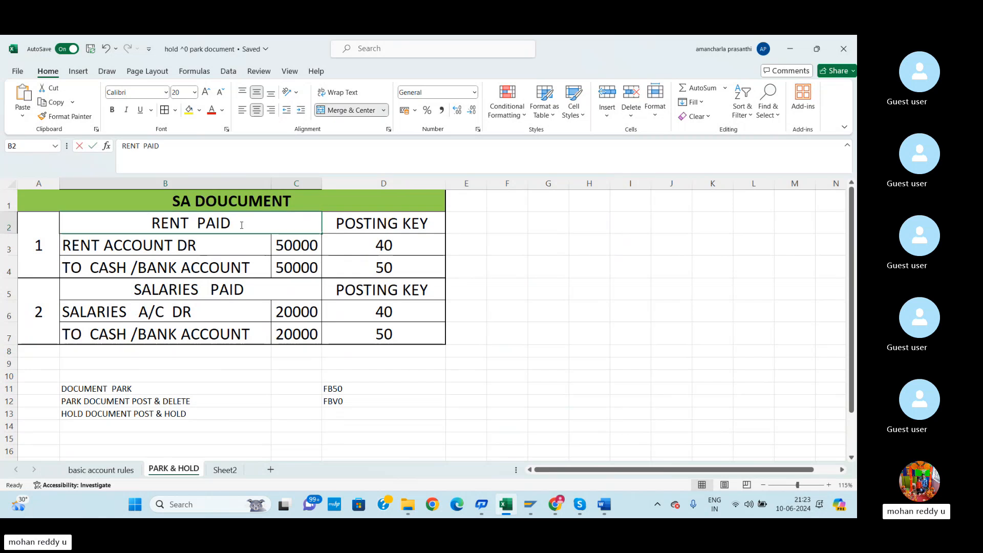
type("FROM")
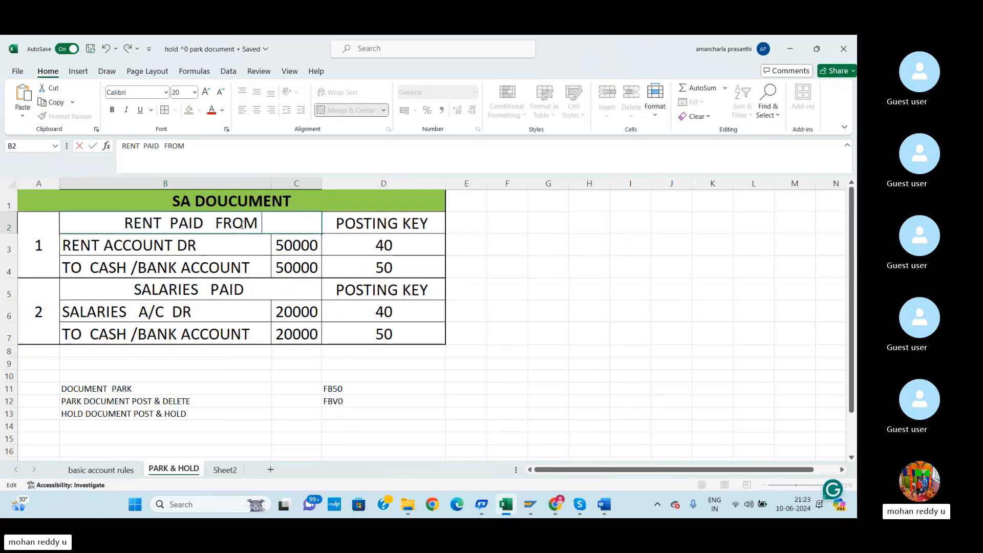
type(" AXIS")
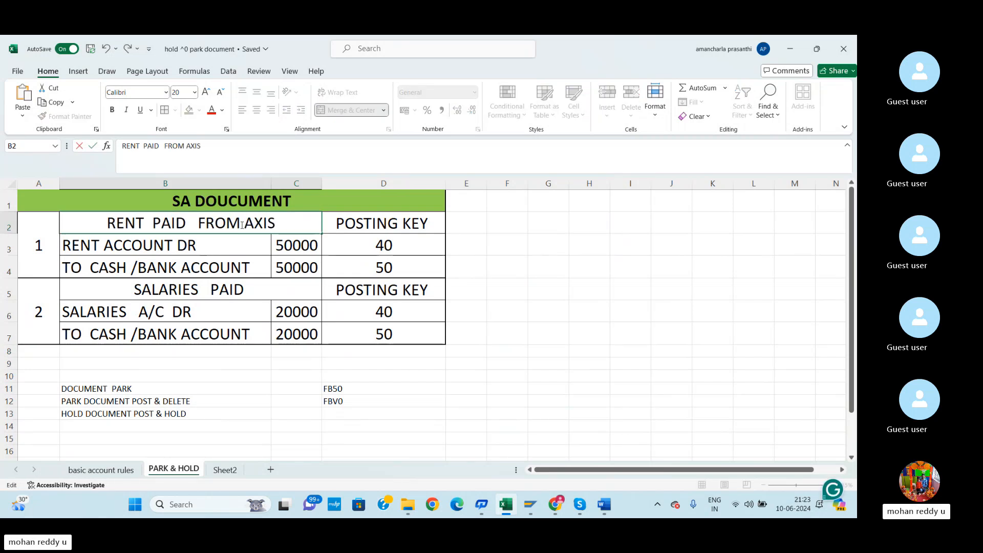
type(" BANK")
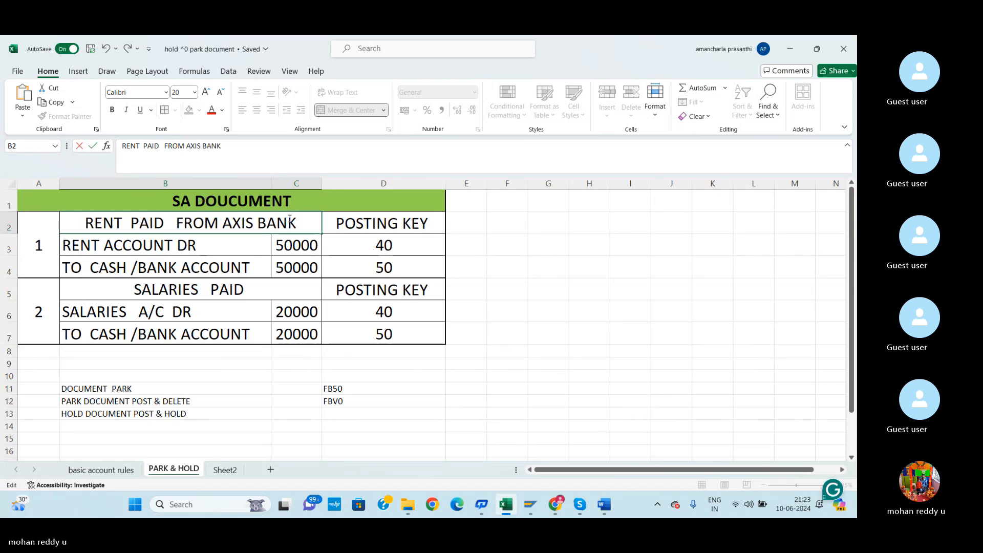
left_click(506, 288)
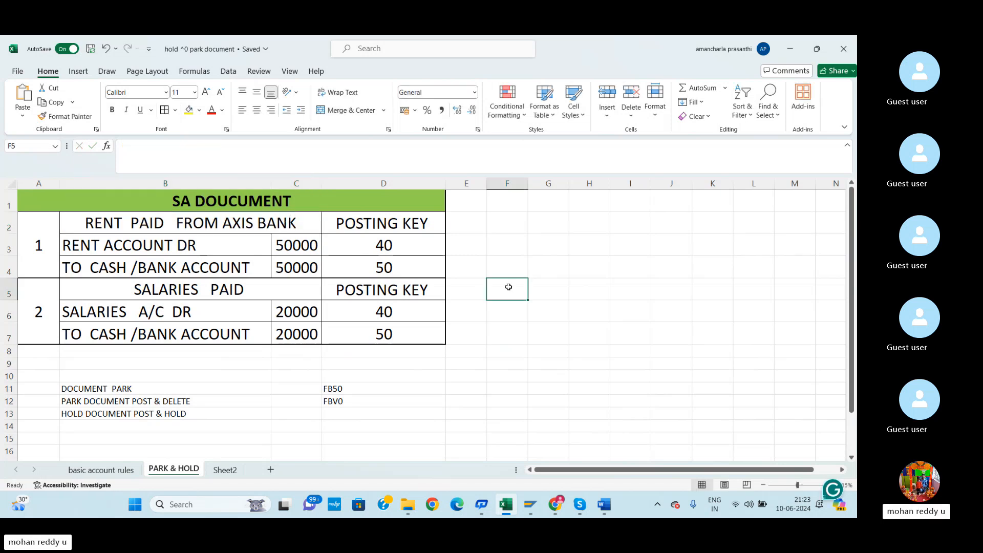
Append the amount 25000/- to the rent heading in B2 and widen column C to fit the text.
left_click(308, 218)
double_click(307, 217)
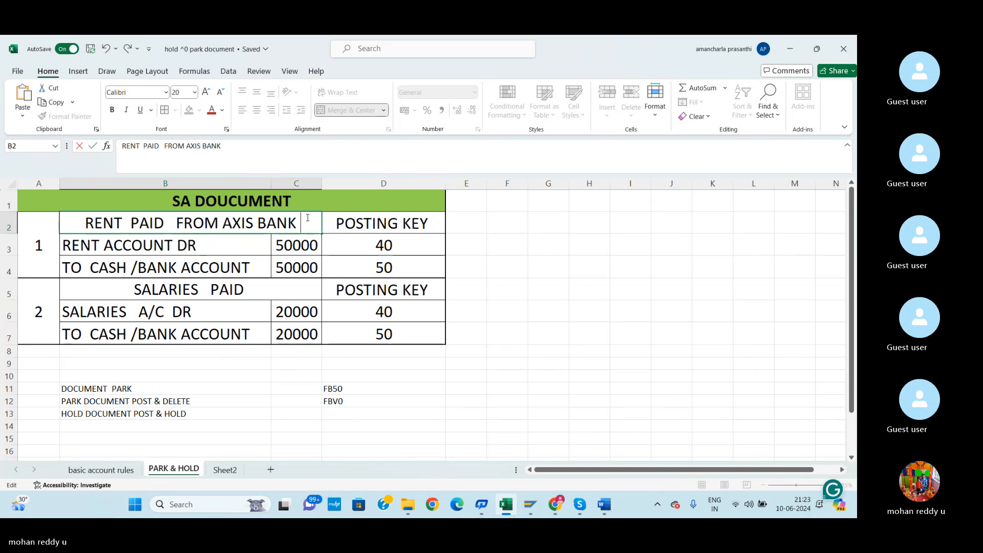
type("250000")
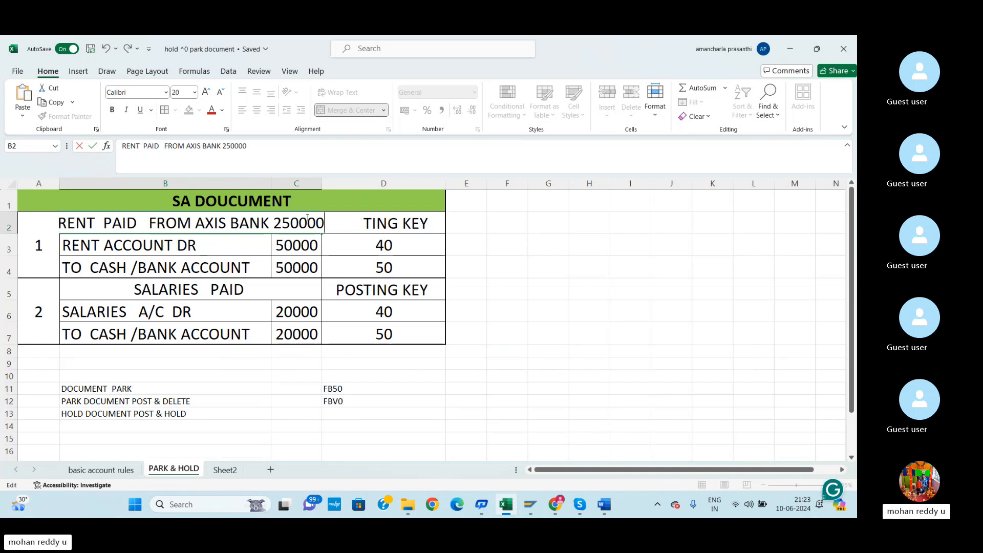
key("BackSpace")
type("/-")
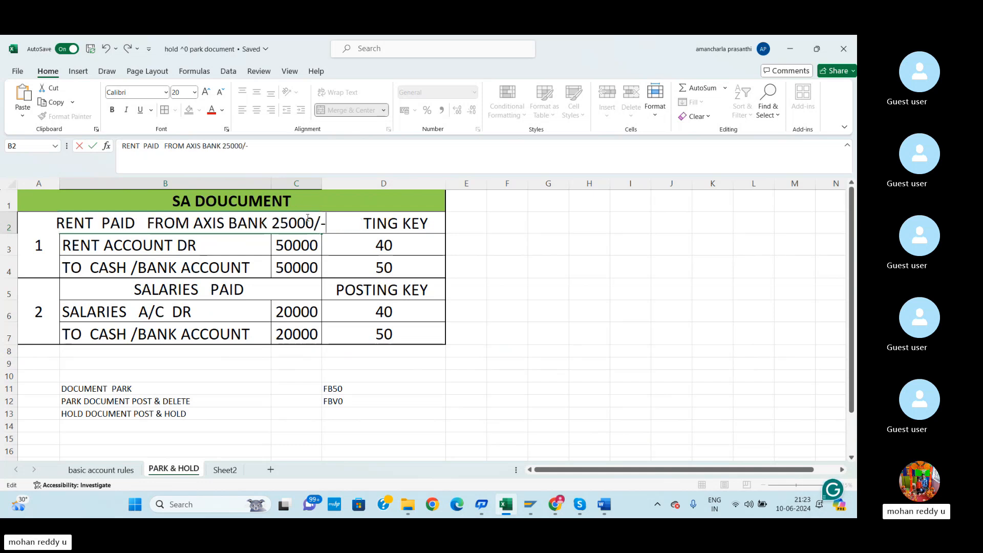
left_click(430, 228)
left_click_drag(322, 183, 336, 184)
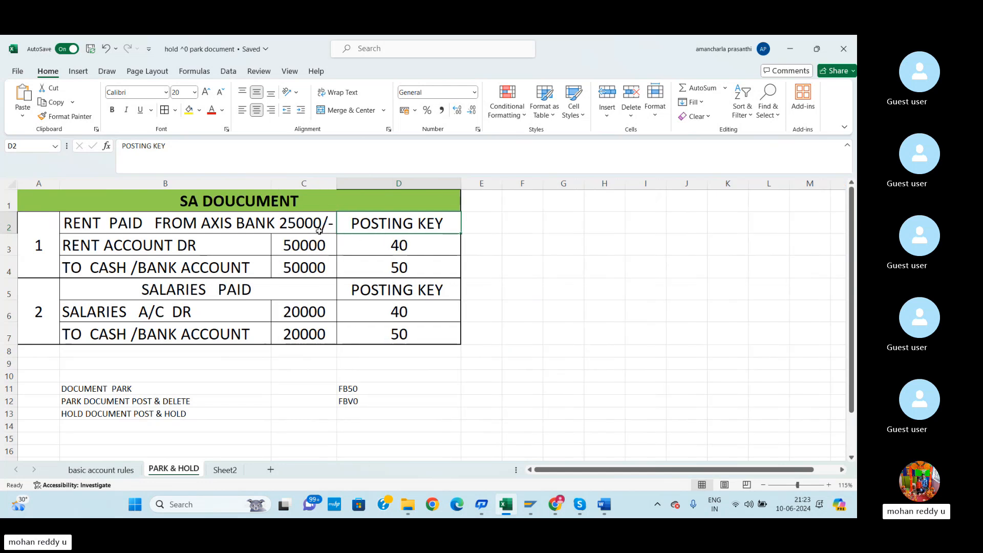
Change the credit line in cell B4 to read TO AXIS BANK ACCOUNT.
left_click(135, 267)
double_click(135, 267)
key("BackSpace")
key("BackSpace")
key("BackSpace")
key("BackSpace")
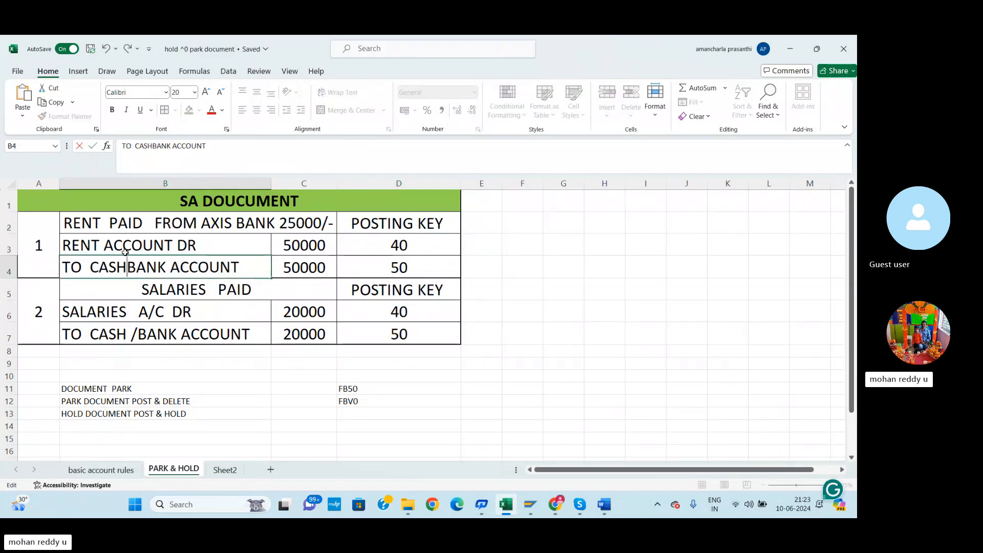
key("BackSpace")
key("BackSpace")
type("AXIS")
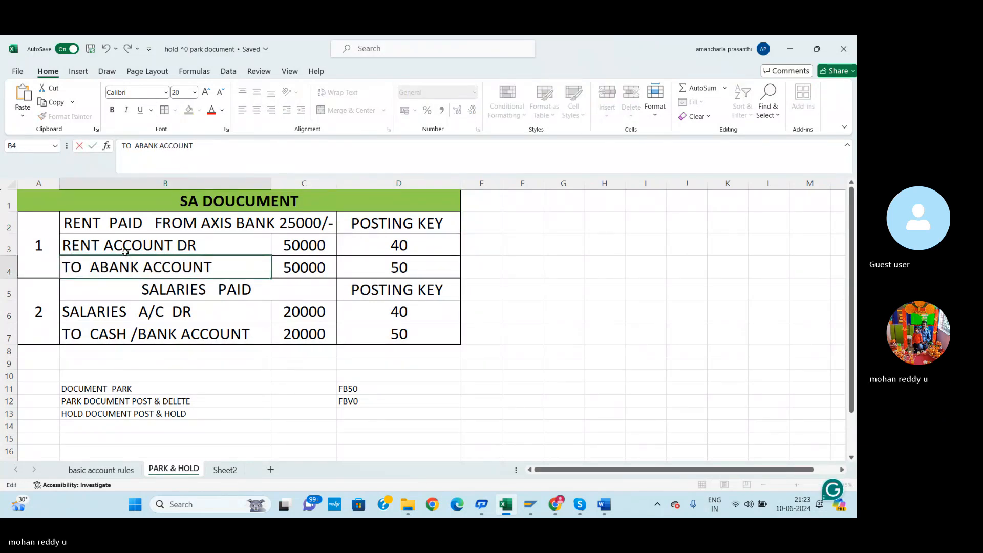
Set the rent entry's debit and credit amounts in cells C3 and C4 to 25000.
left_click(293, 250)
type("25000")
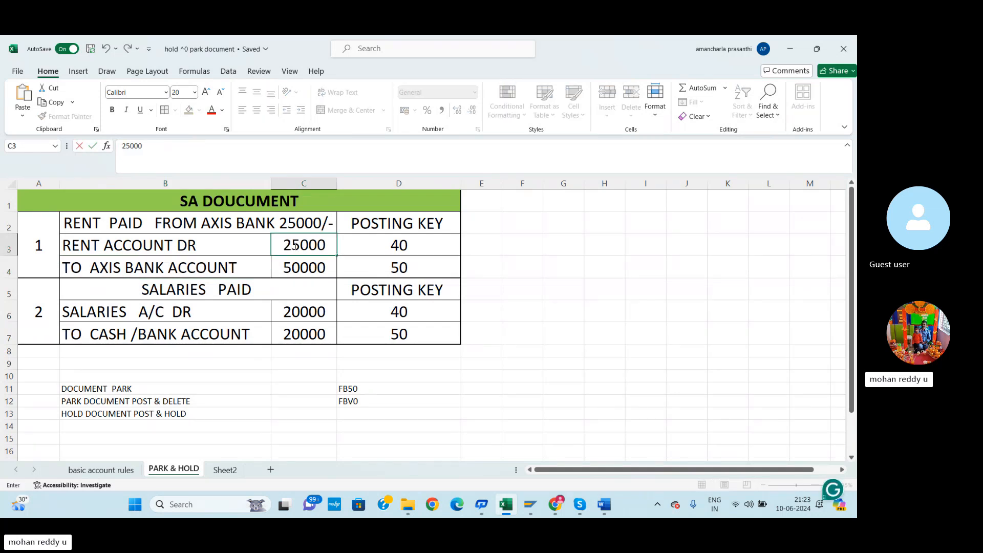
key("Return")
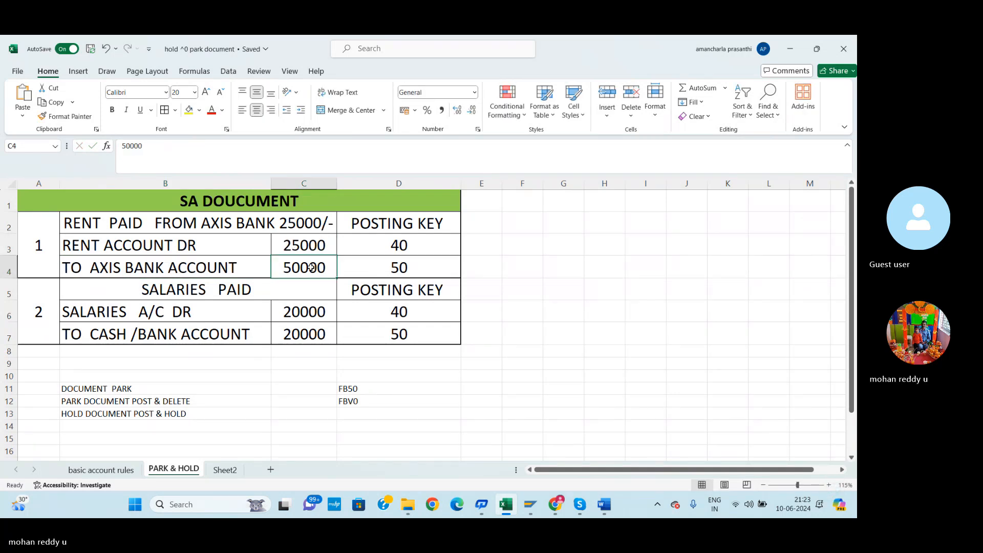
type("25000")
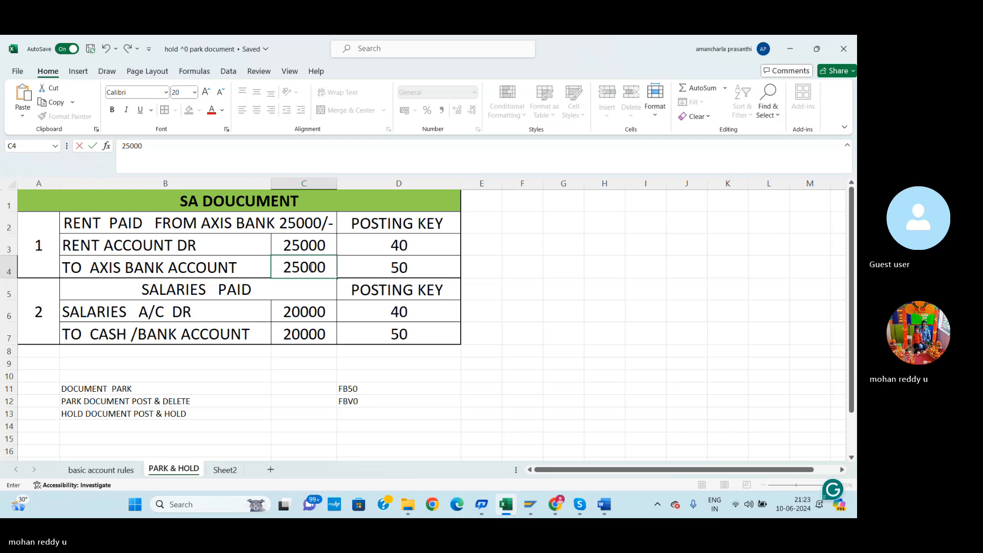
key("Return")
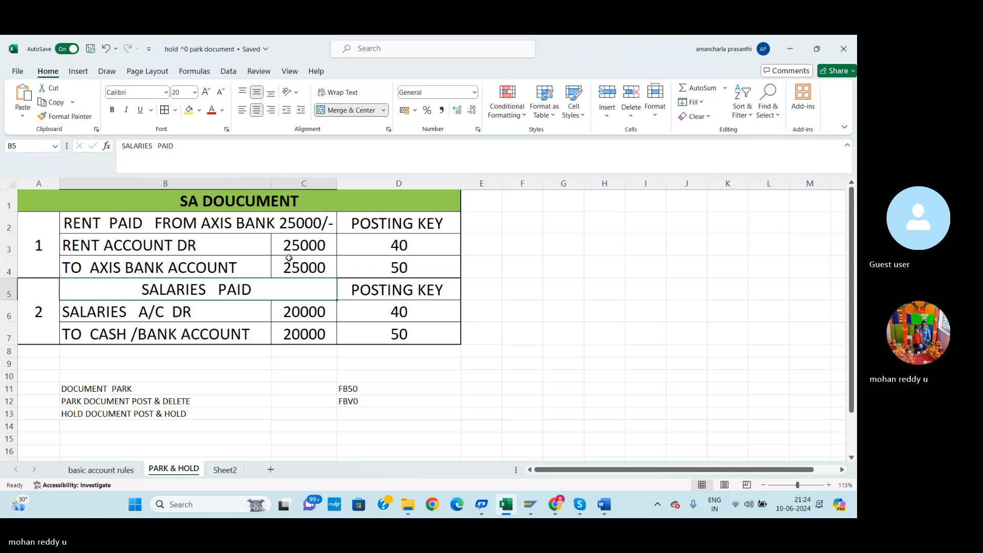
left_click(493, 266)
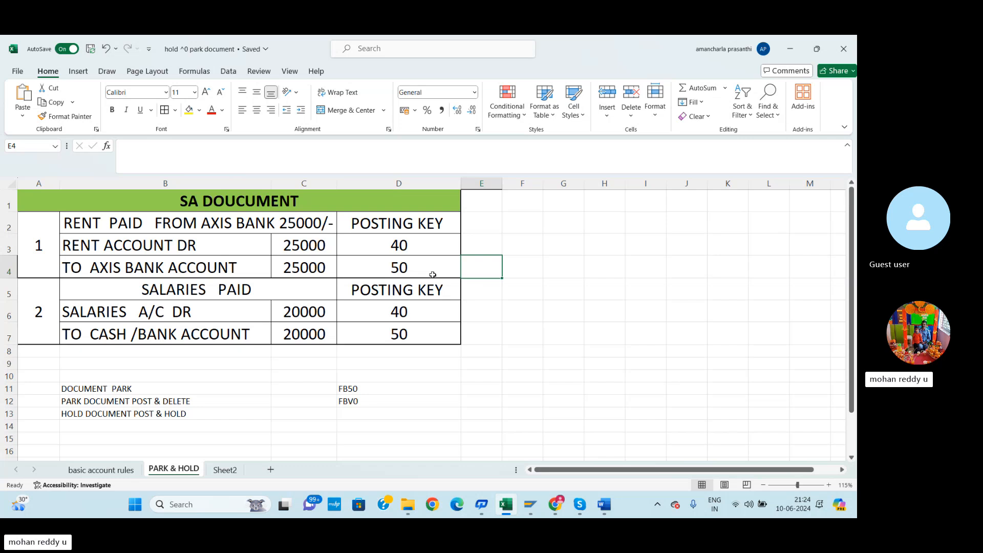
Switch to the SAP G/L document entry form and set the document date to 10.06.2024.
key("alt+Tab")
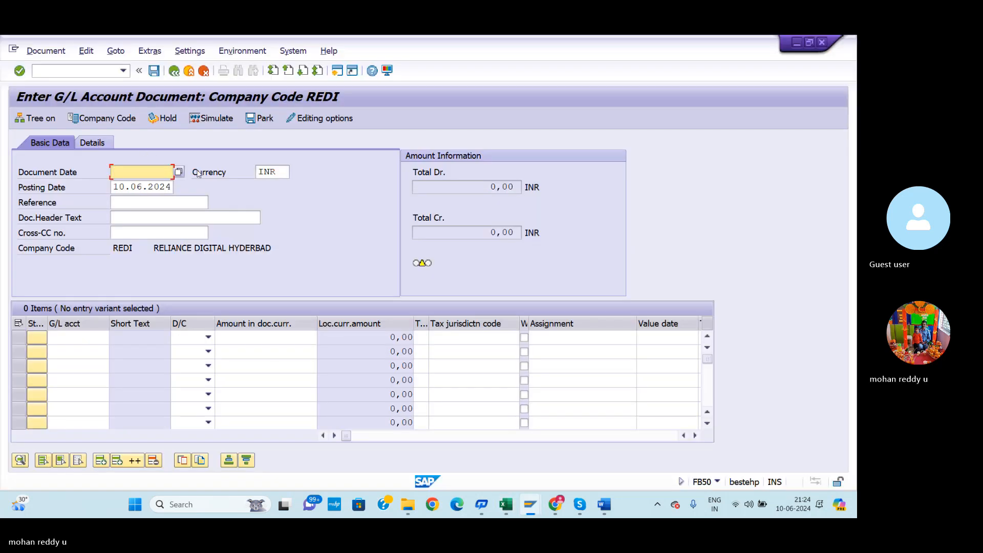
left_click(178, 172)
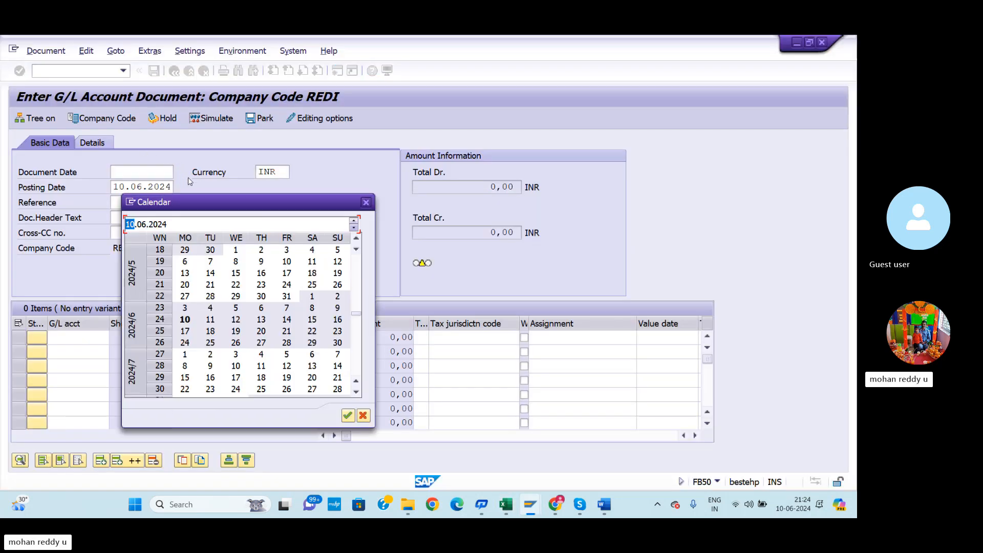
left_click(348, 415)
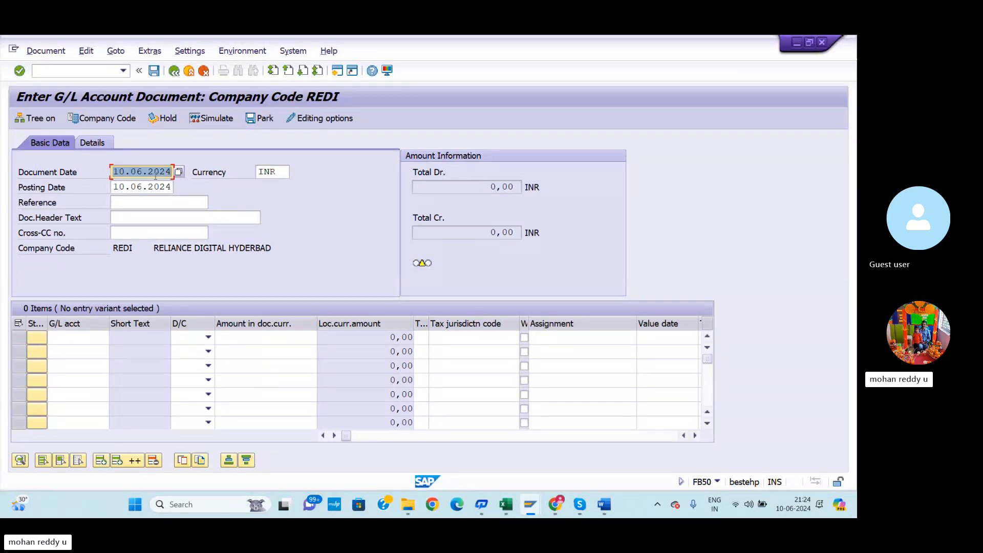
Look up the G/L accounts of company code REDI and assign RENT ACCOUNT to the first line item.
left_click(88, 347)
left_click(117, 337)
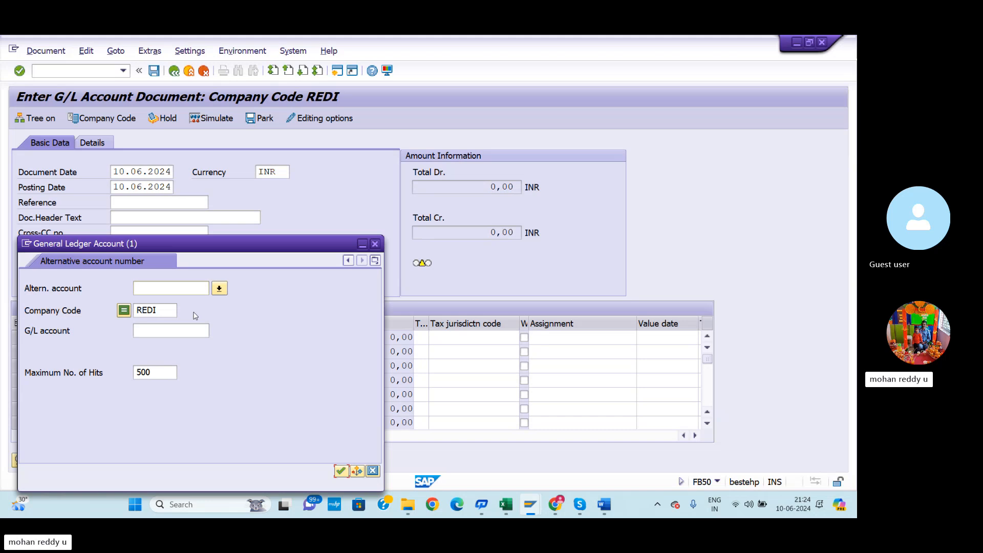
left_click(340, 474)
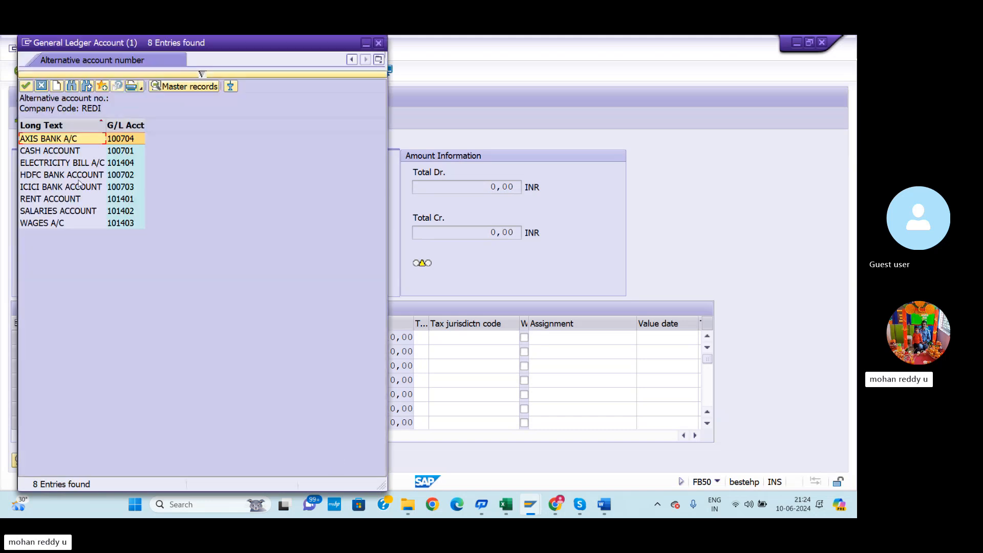
left_click(60, 199)
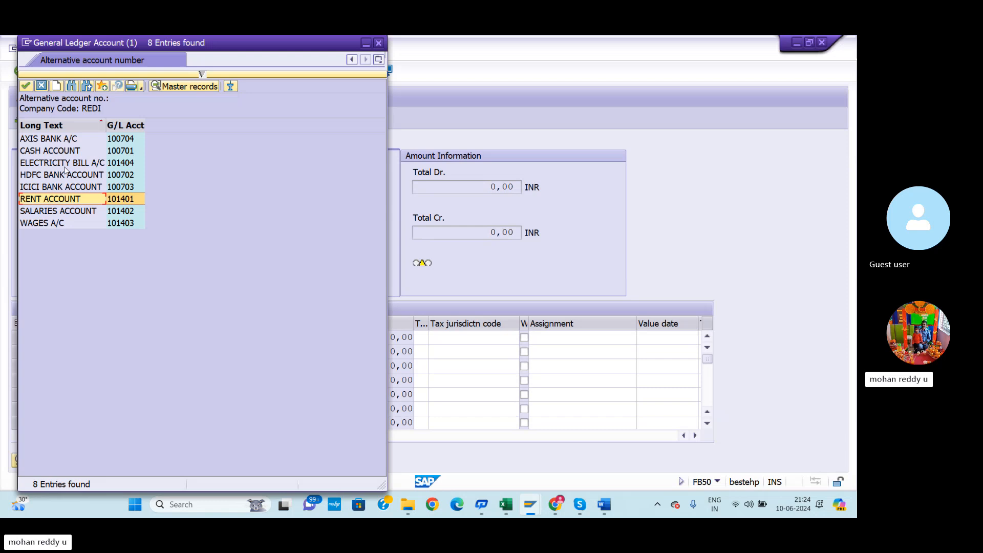
left_click(27, 87)
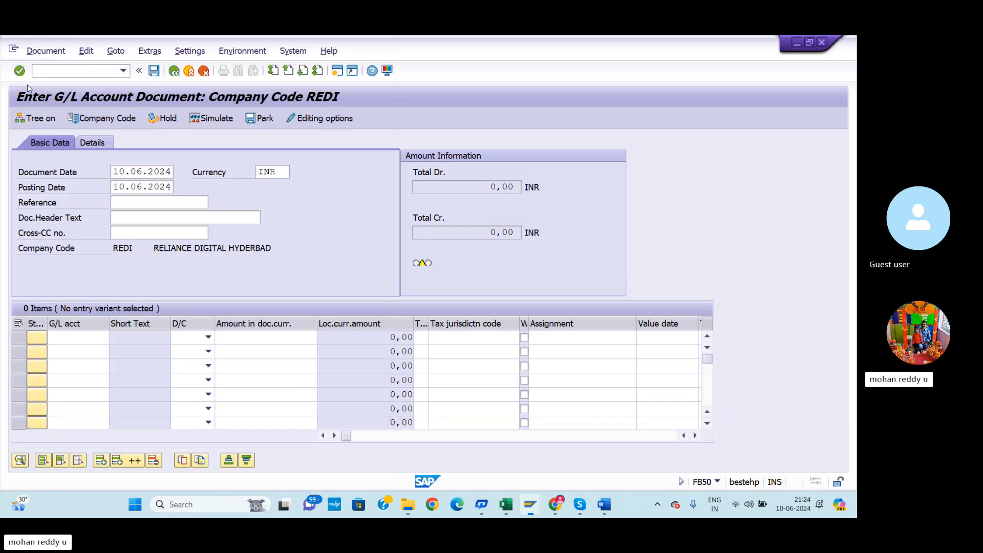
Set the rent line item to Debit with a document currency amount of 25000.
left_click(208, 337)
left_click(203, 364)
left_click(279, 338)
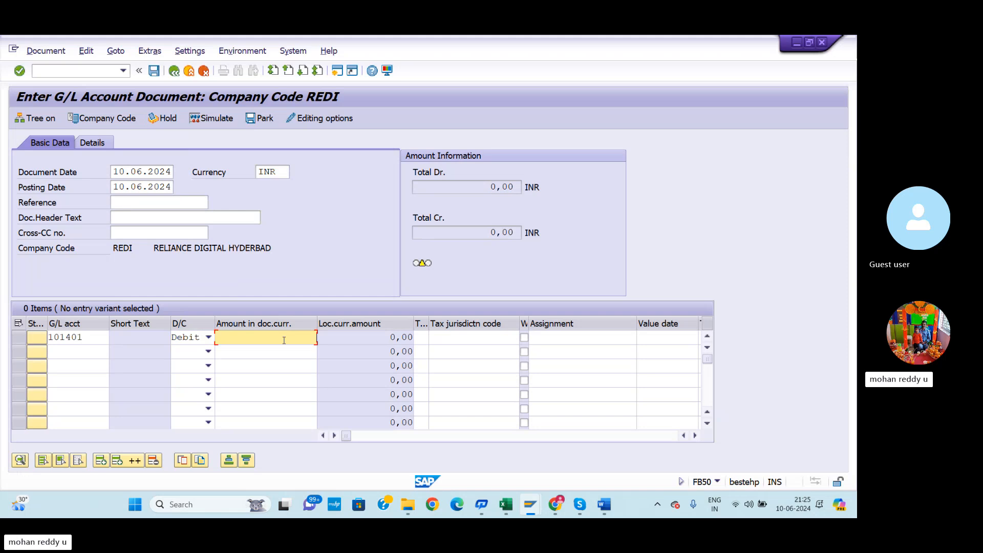
key("alt+Tab")
key("alt+Tab")
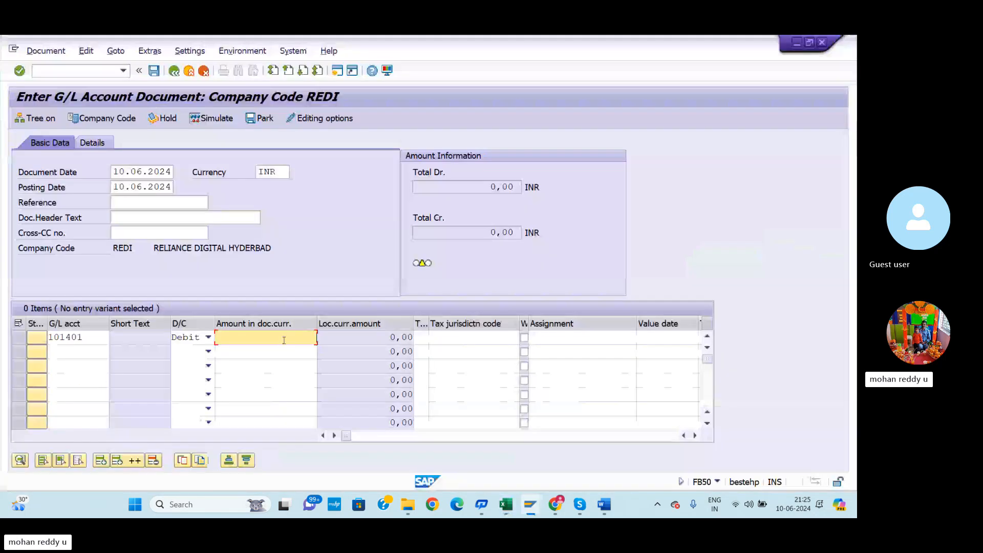
type("25000")
key("Return")
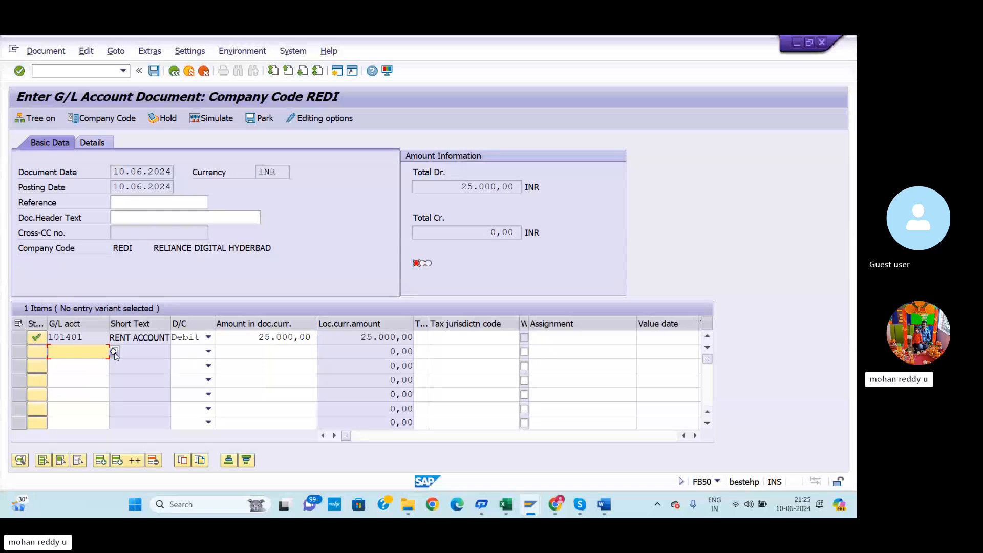
Enter a second line item for AXIS BANK A/C as Credit with an amount of 25000.
left_click(114, 351)
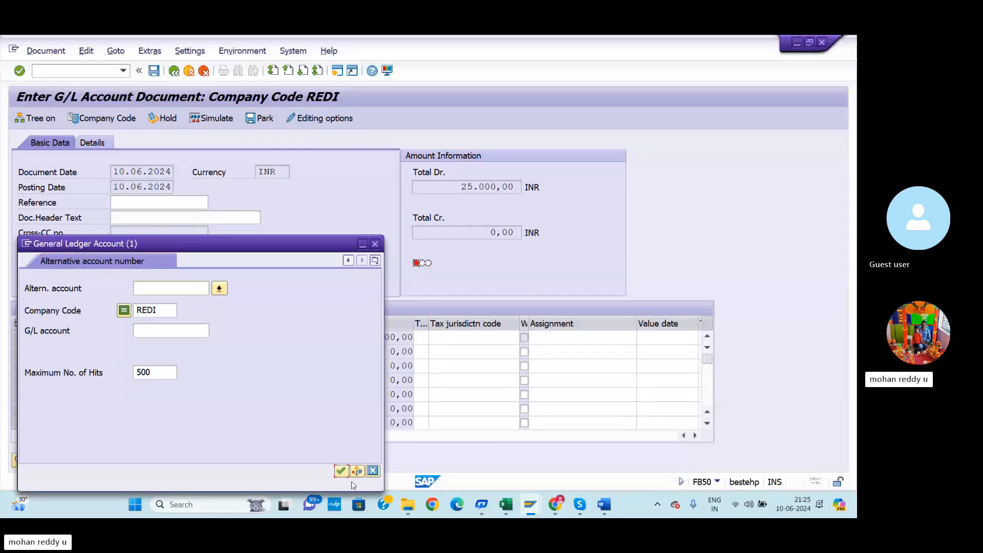
left_click(341, 470)
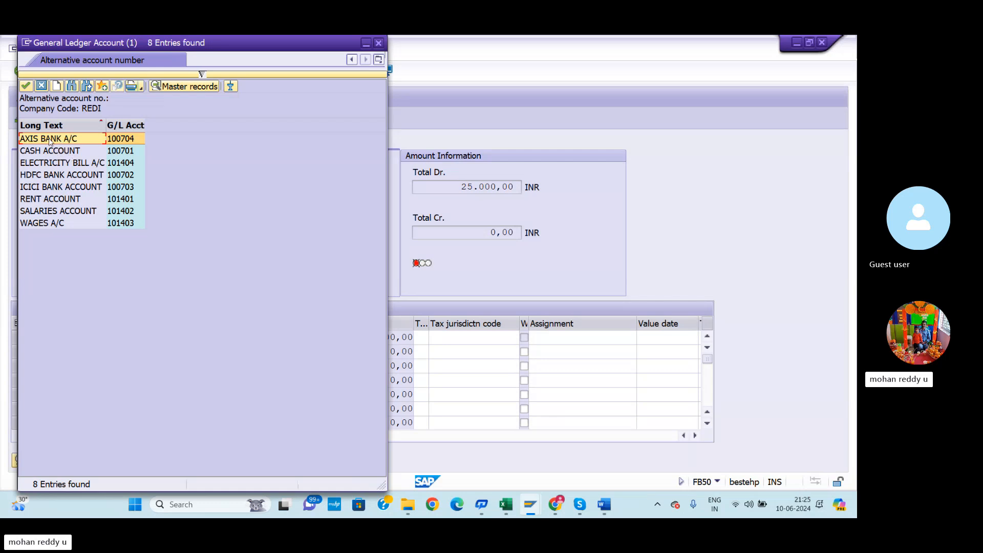
left_click(25, 87)
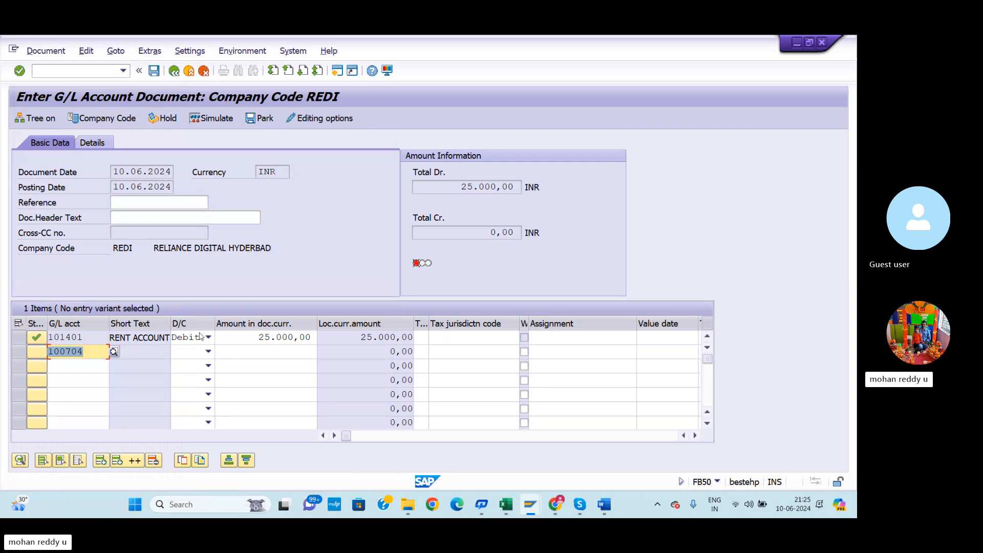
left_click(208, 351)
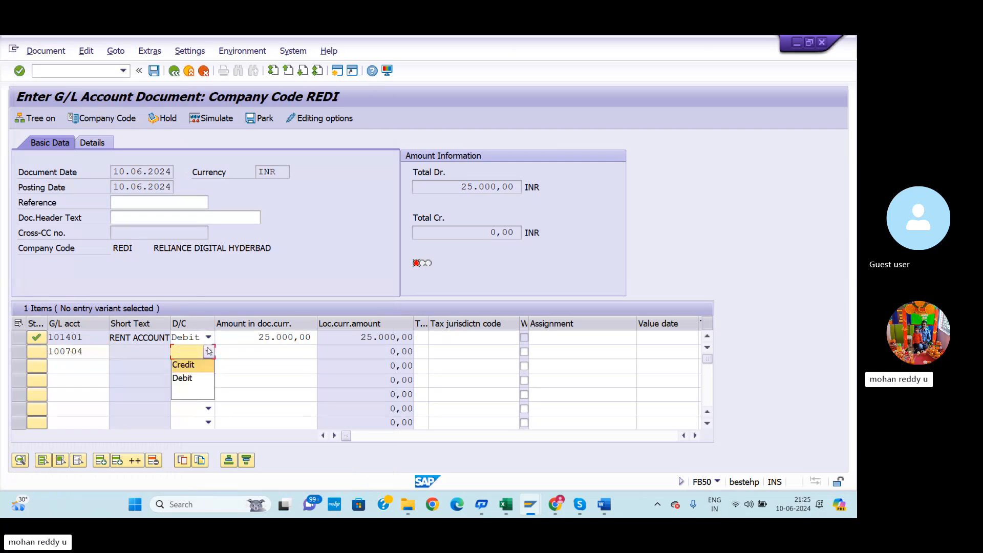
left_click(199, 366)
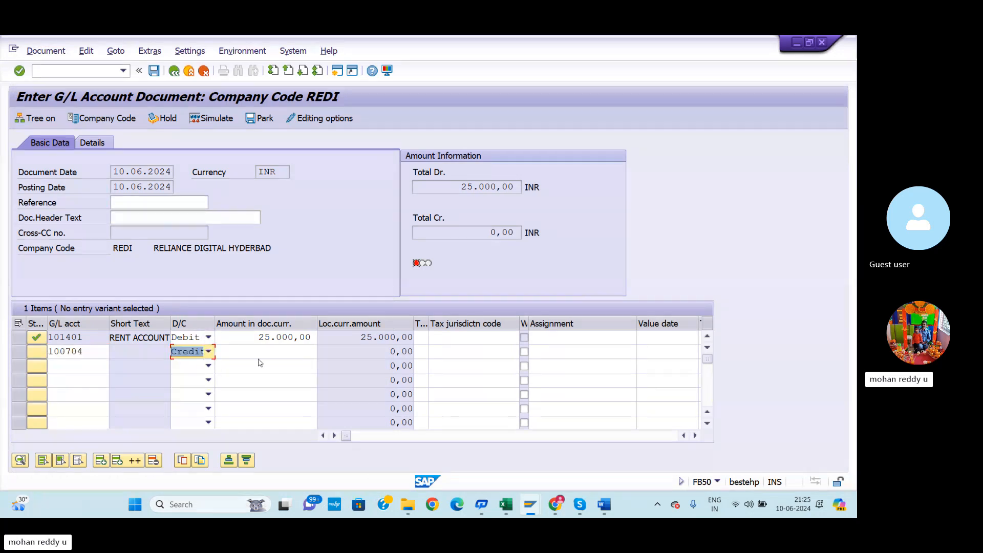
left_click(279, 352)
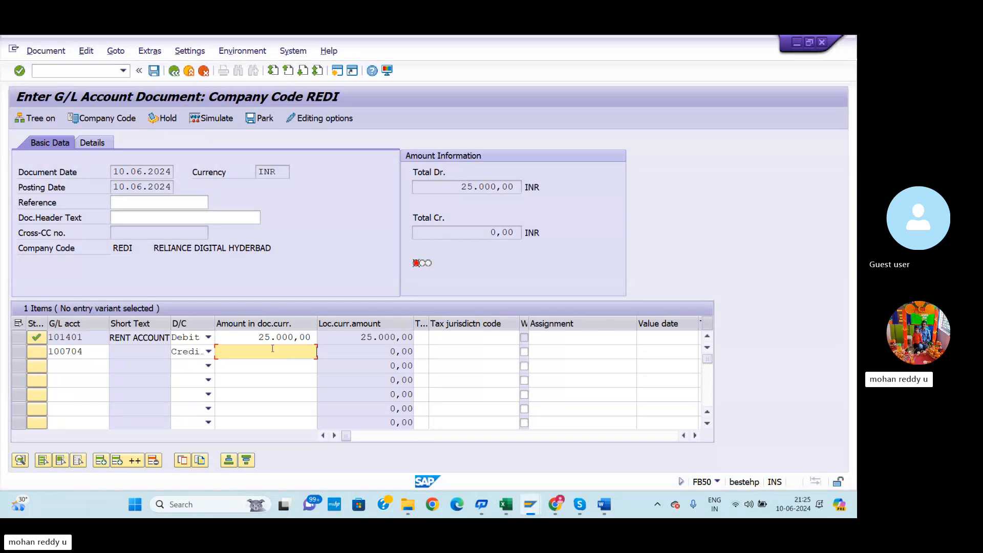
type("2500")
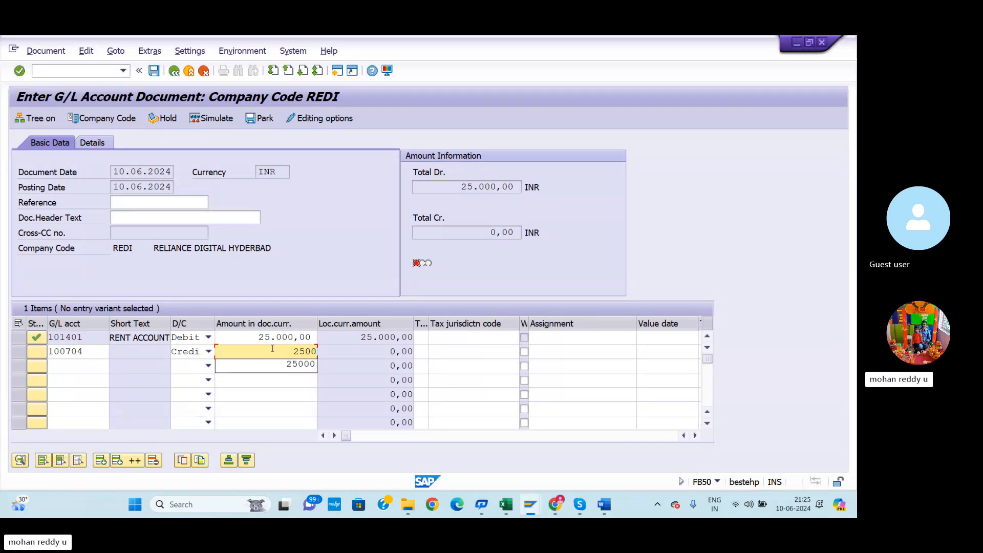
type("0")
key("Return")
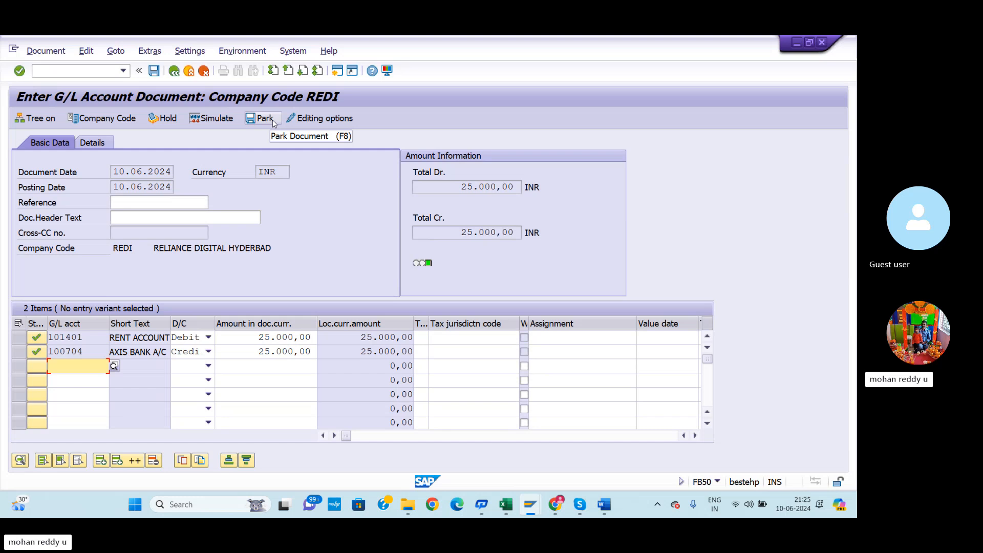
Park the balanced rent payment document.
left_click(54, 51)
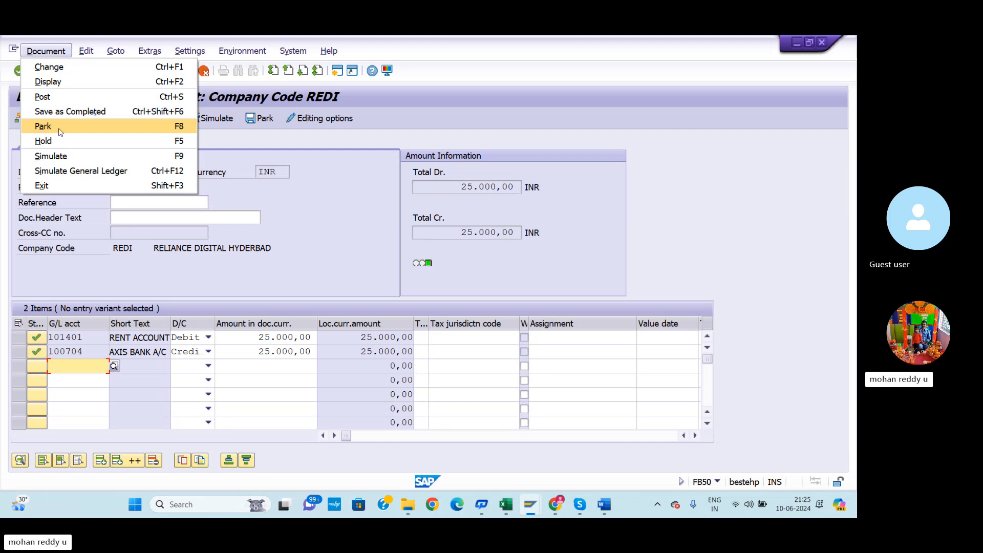
left_click(351, 189)
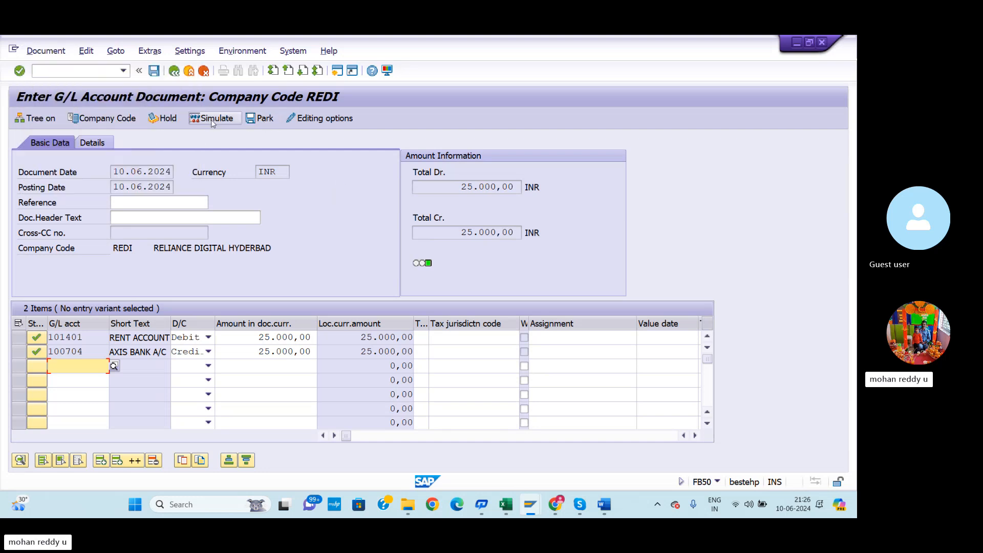
left_click(266, 124)
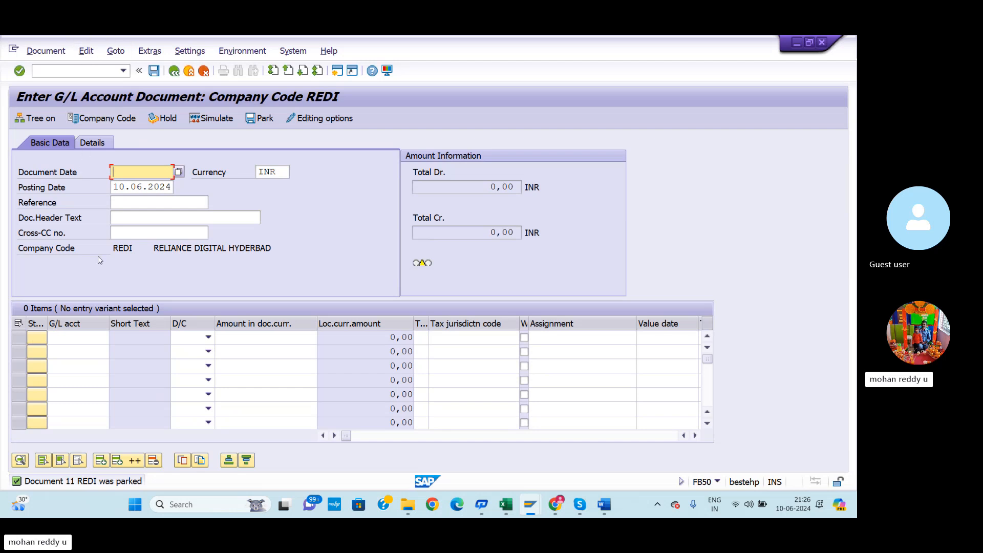
Date the new G/L document 10.06.2024 and assign RENT ACCOUNT to its first line item.
left_click(179, 172)
left_click(347, 415)
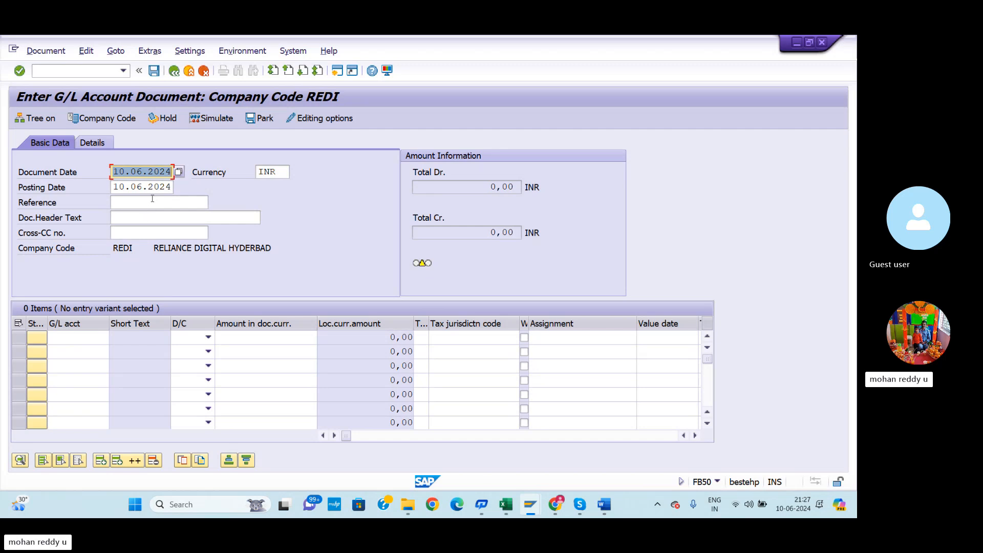
left_click(76, 337)
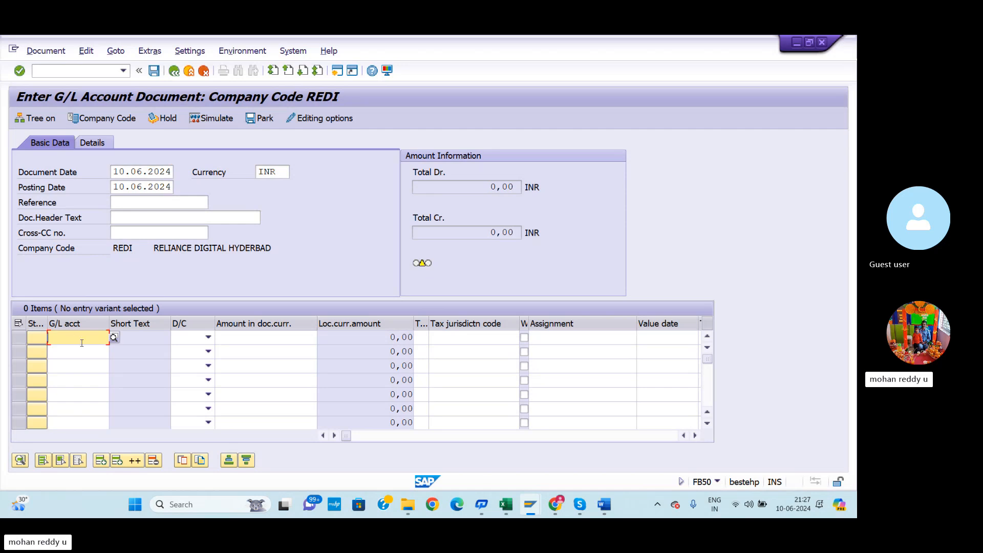
left_click(118, 336)
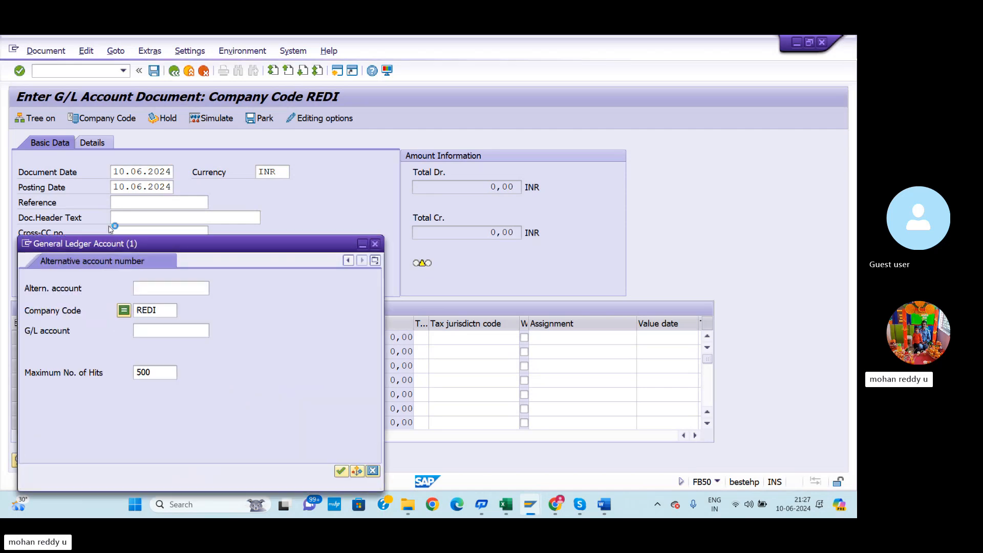
left_click(340, 470)
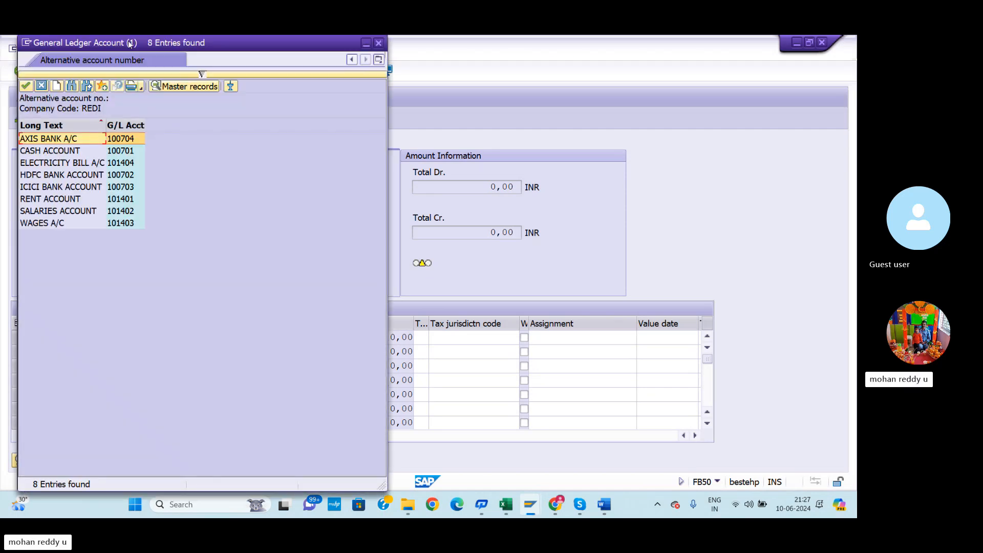
left_click(66, 200)
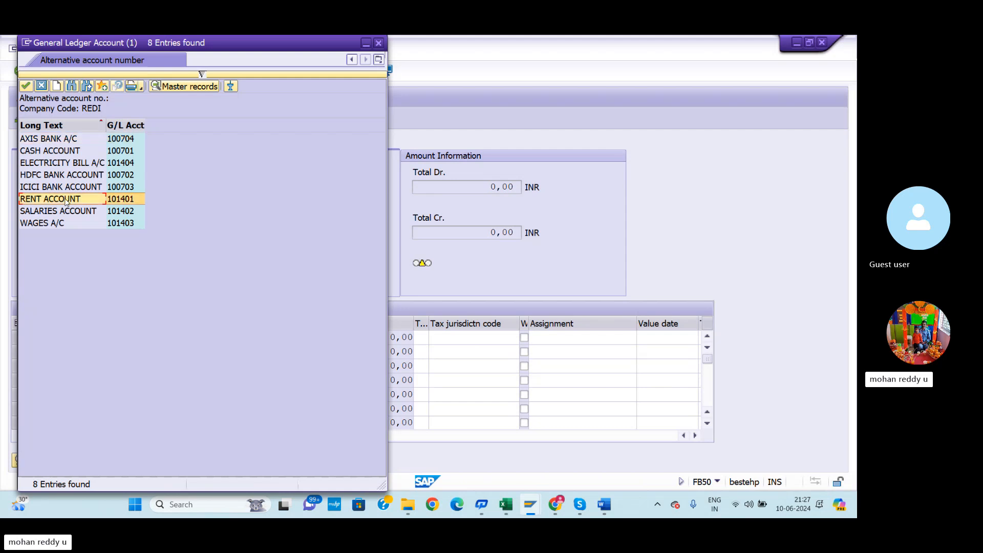
left_click(27, 86)
Set the RENT ACCOUNT line item to Debit and select its document currency amount for entry.
left_click(208, 337)
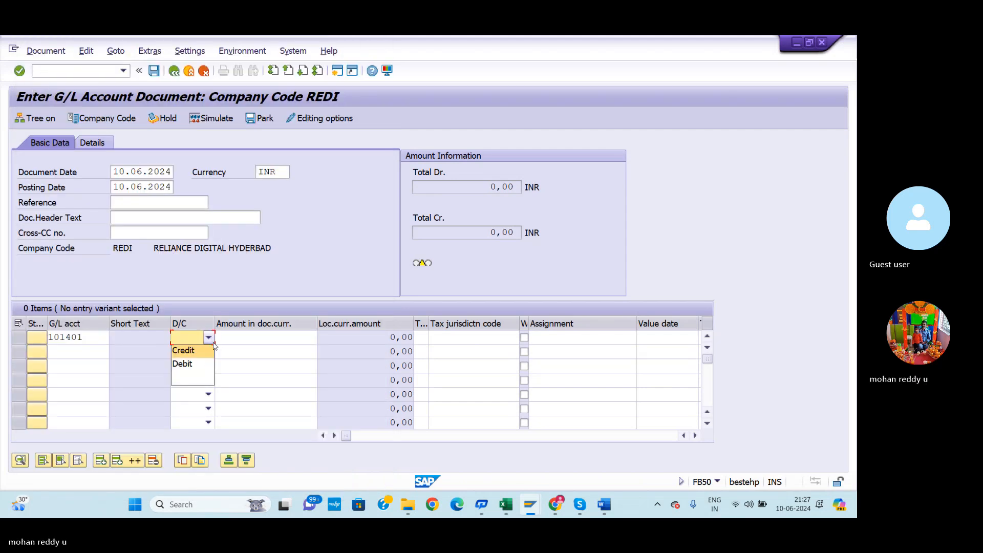
left_click(182, 363)
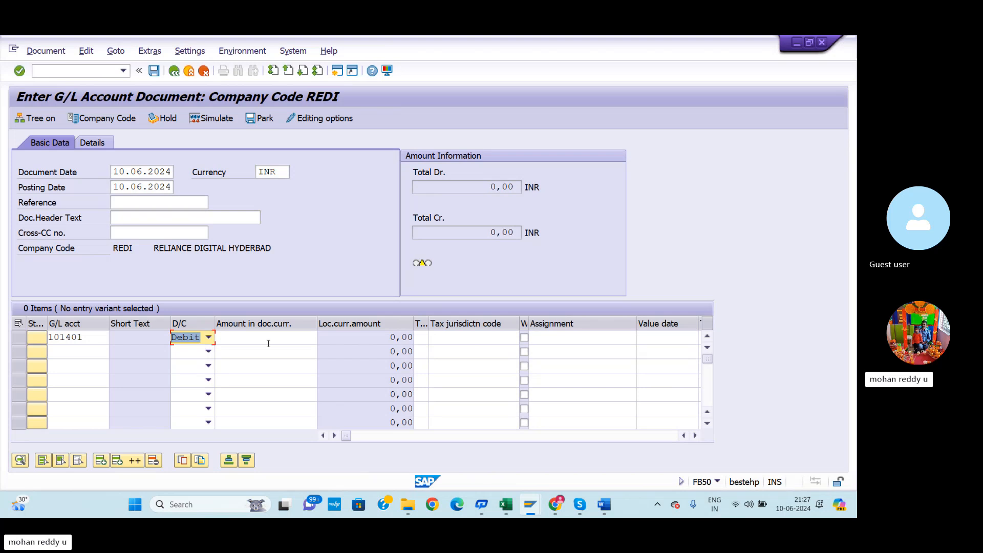
left_click(271, 340)
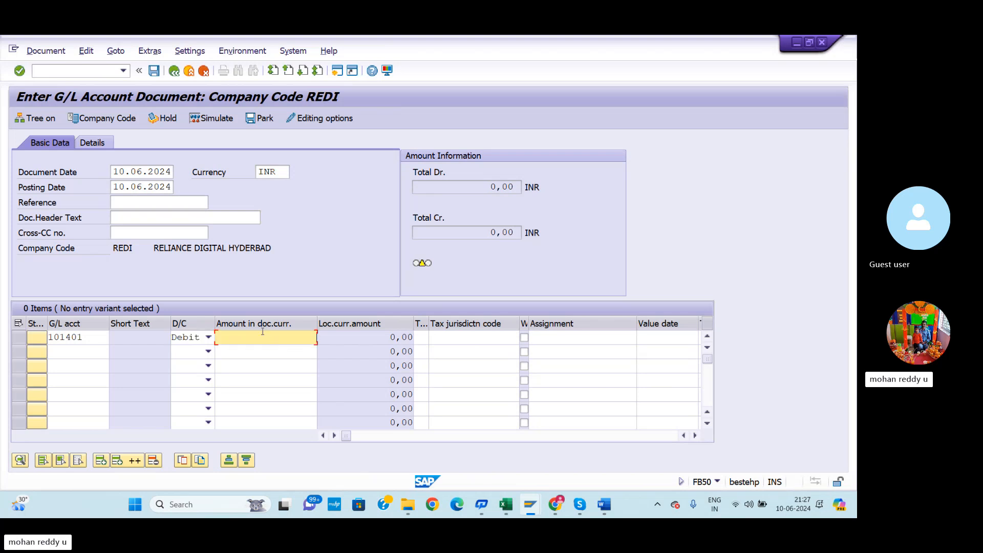
Switch to the Excel PARK & HOLD sheet and enter 50000 in E3 and E4 beside the rent and Axis Bank rows.
key("alt+Tab")
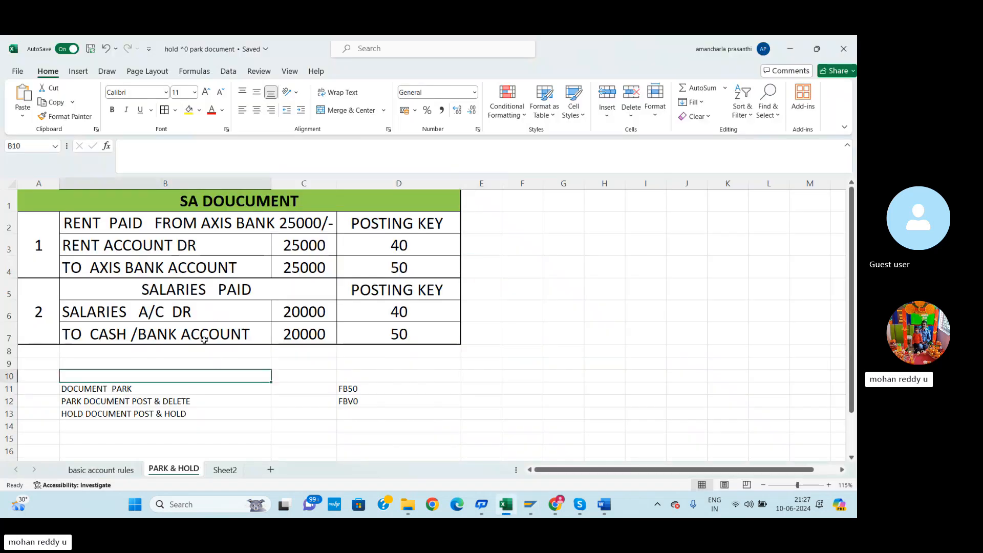
left_click(493, 243)
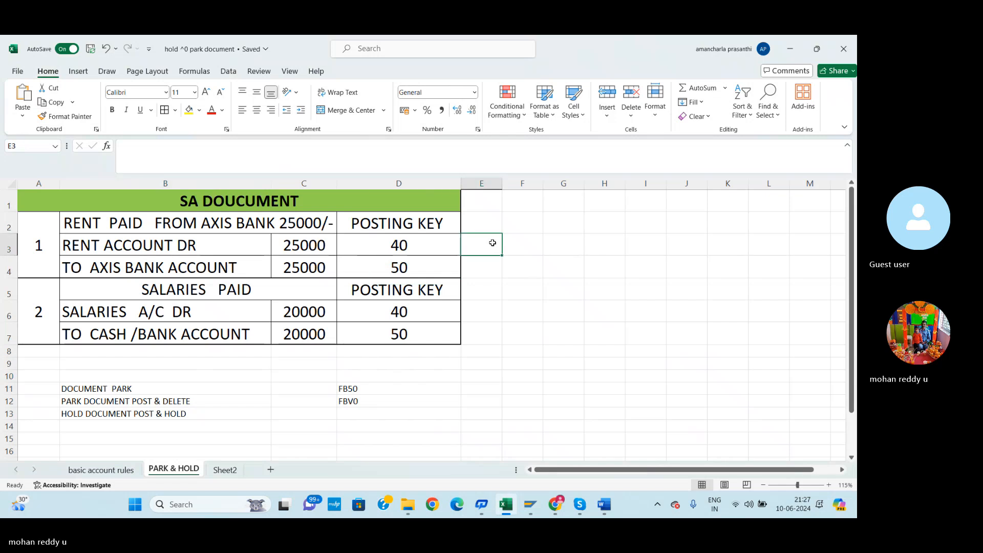
type("50000")
key("Return")
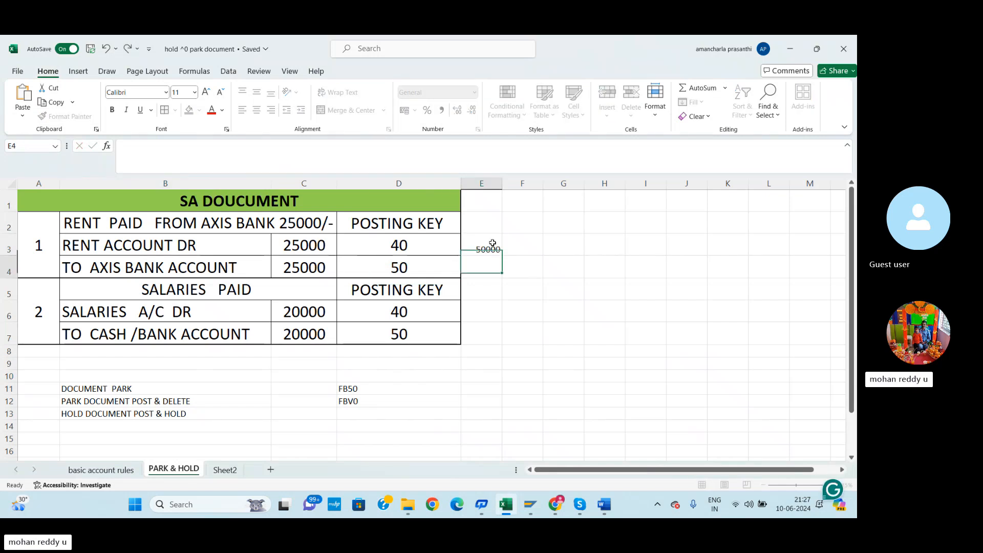
type("50000")
key("Return")
Return to SAP and set the rent line item's document currency amount to 50000.
key("alt+Tab")
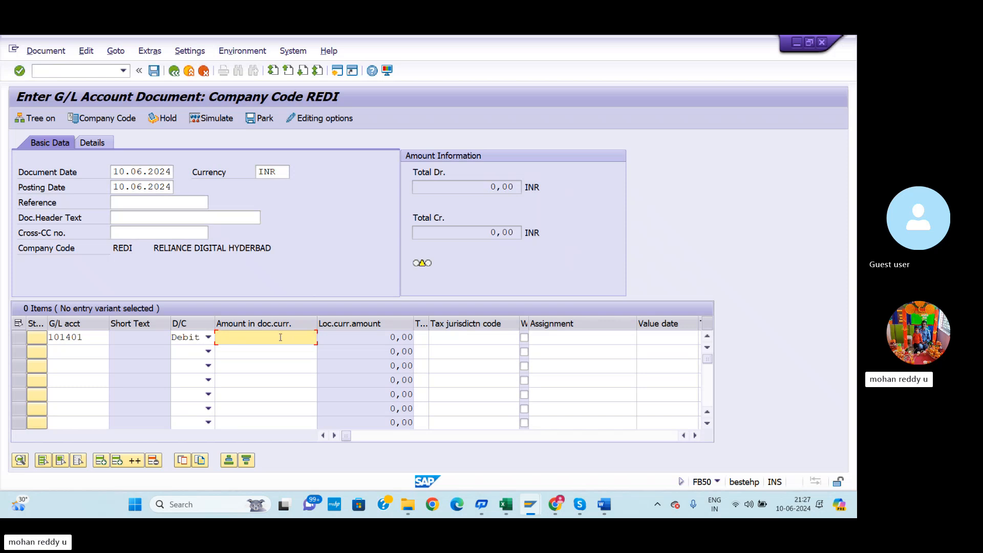
type("50000")
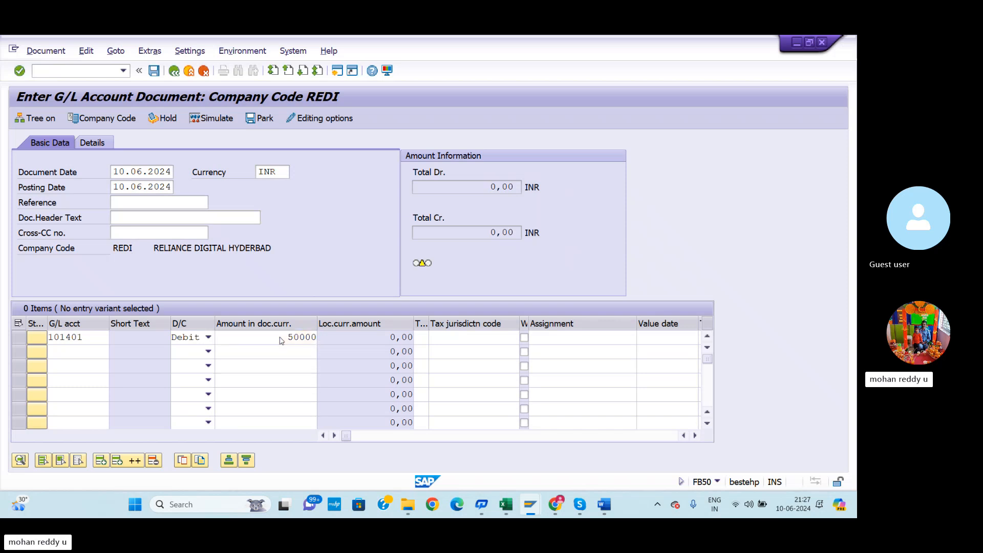
key("Return")
Add a second line item for AXIS BANK A/C as Credit with an amount of 50.000.
left_click(113, 351)
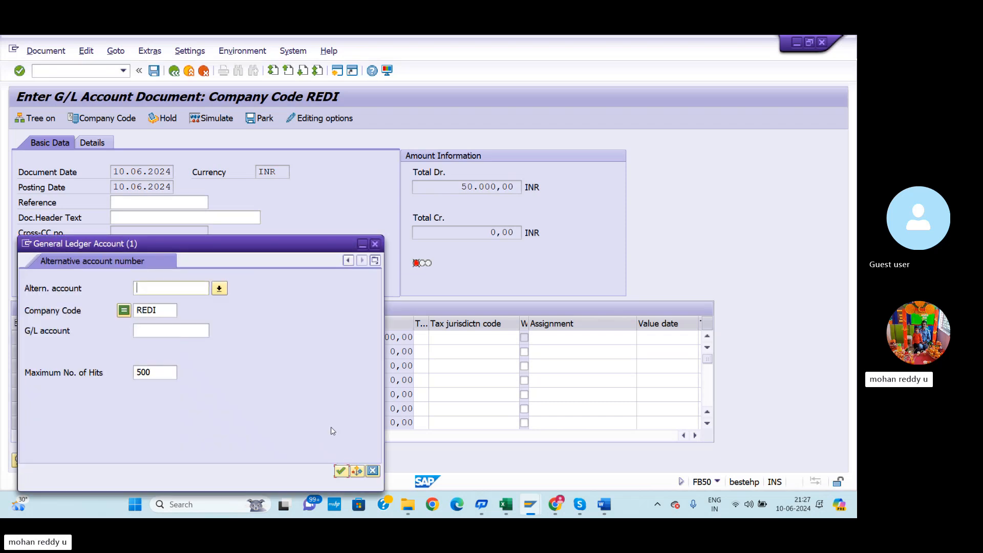
left_click(341, 470)
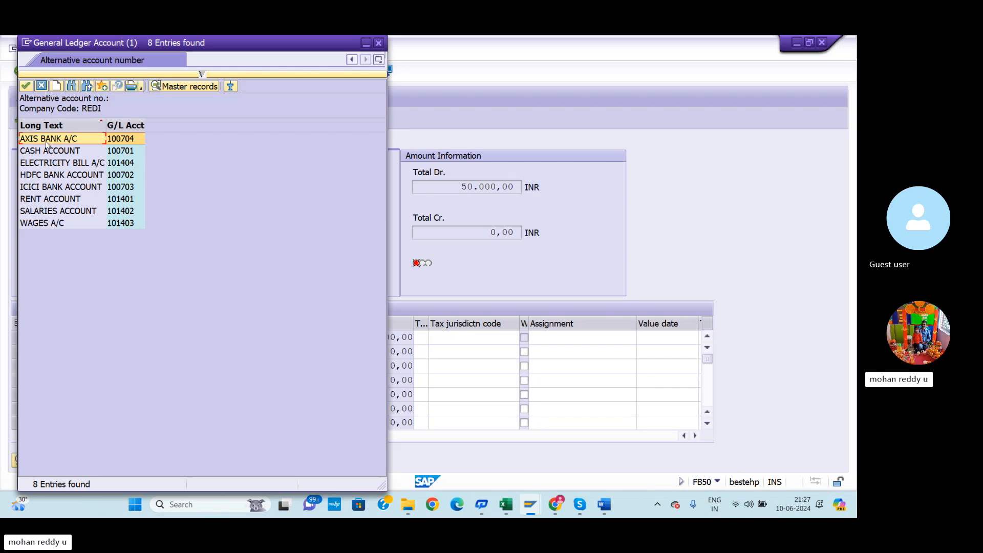
left_click(28, 88)
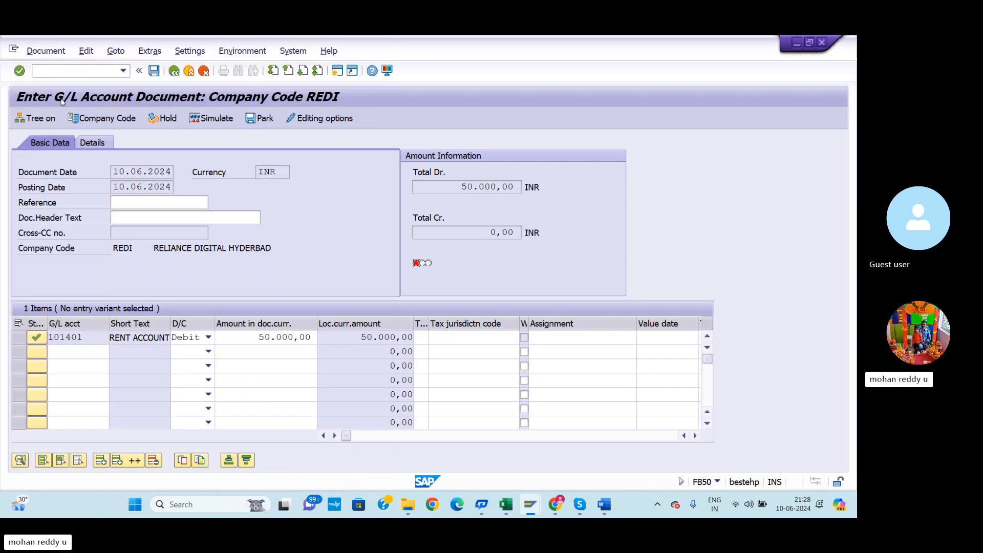
left_click(208, 351)
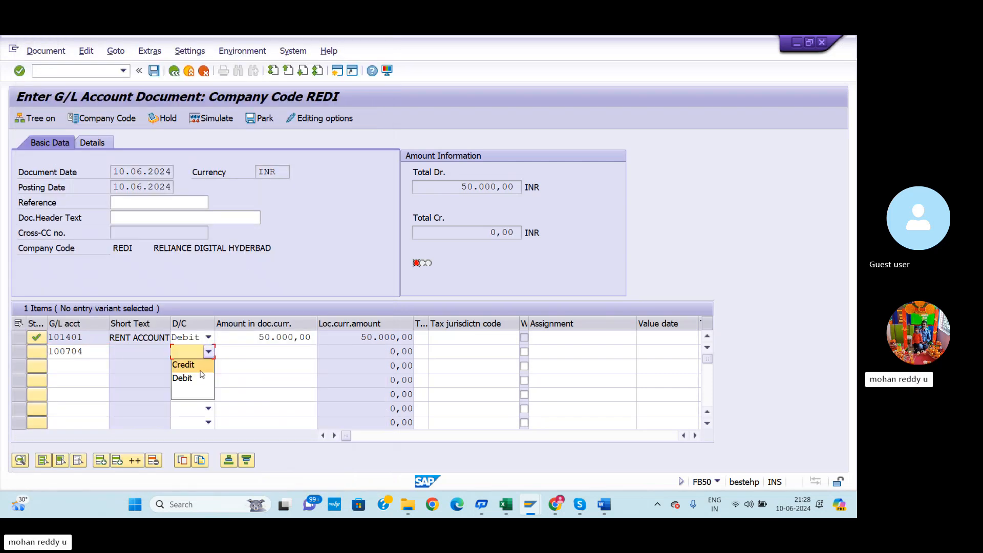
left_click(186, 364)
left_click(300, 352)
type("5")
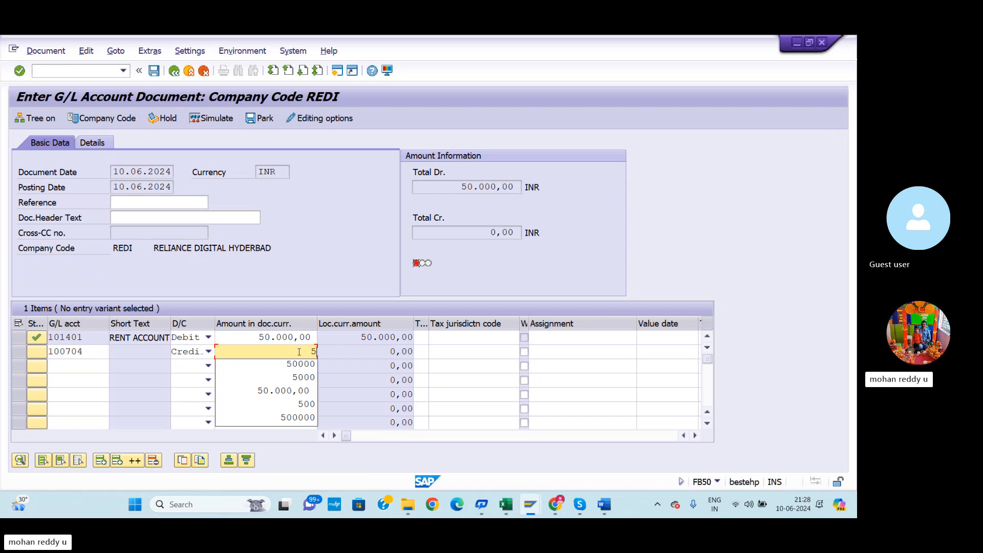
type("0.000")
key("Return")
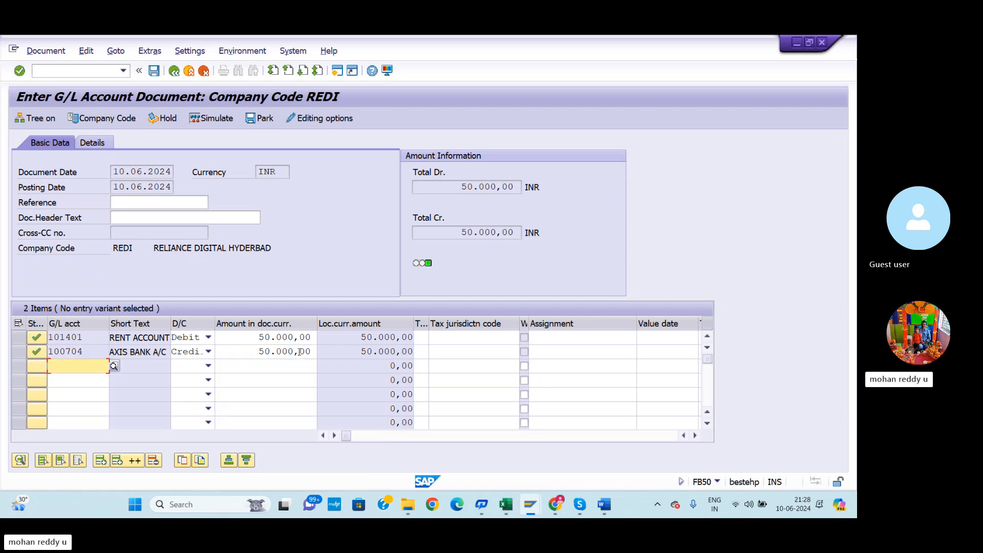
Park the balanced 50.000 INR rent document and review the Excel example sheet.
left_click(265, 118)
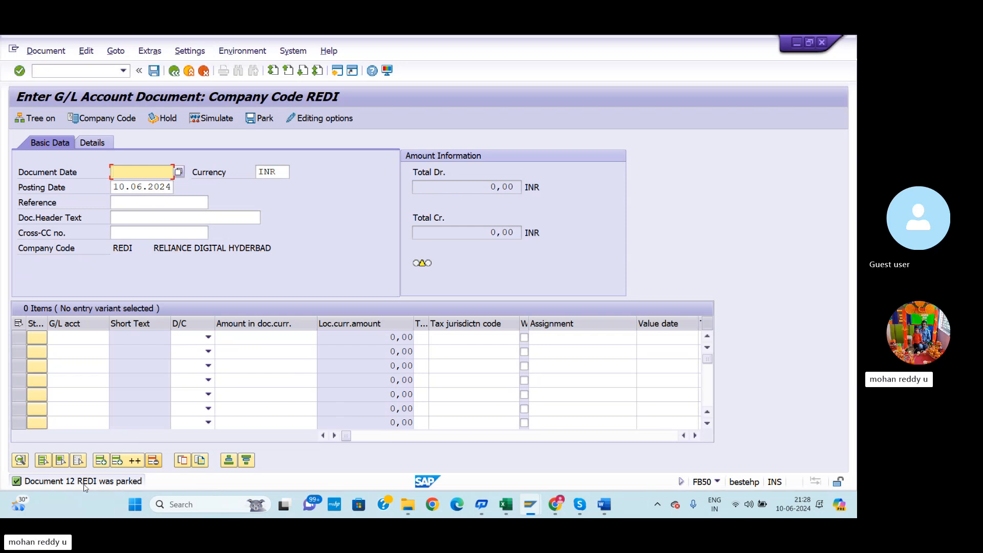
key("alt+Tab")
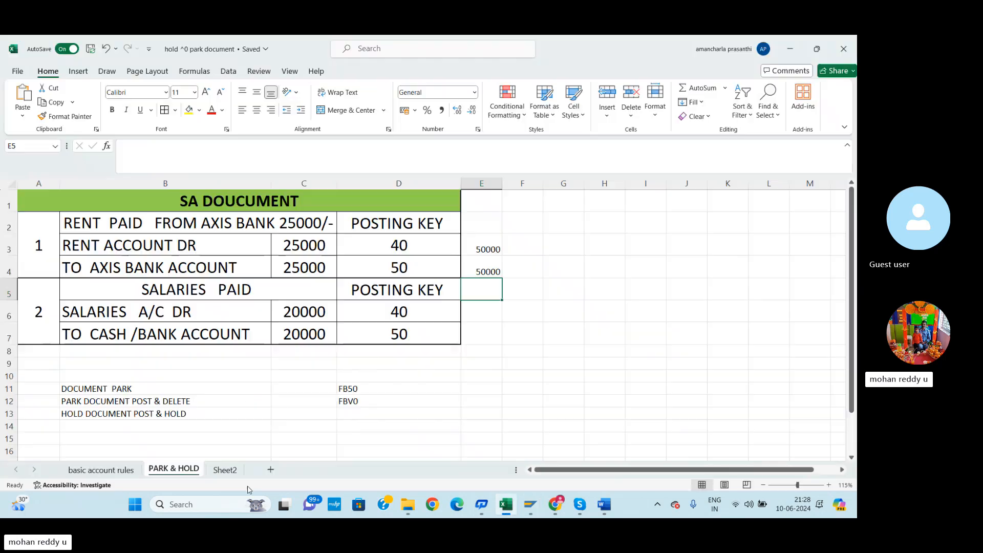
key("alt+Tab")
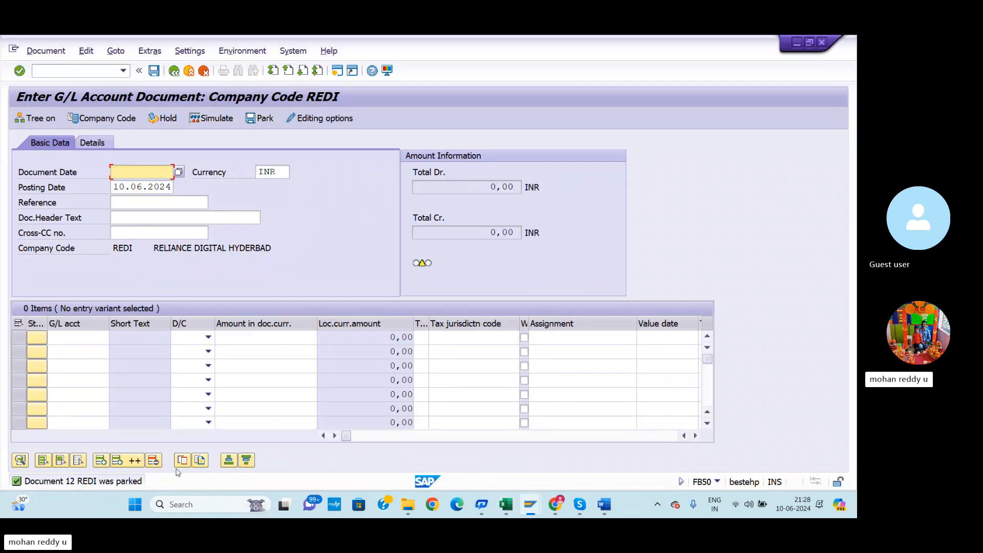
Look up the park document transaction code in the Word notes and open the Post Parked Document transaction in SAP with /NFBV0.
left_click(602, 504)
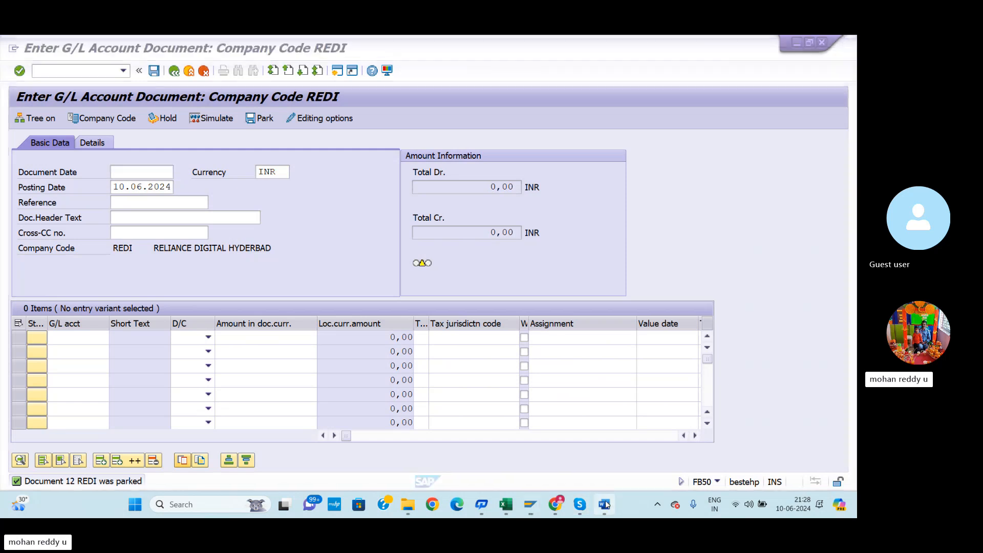
scroll(509, 369, "down", 1)
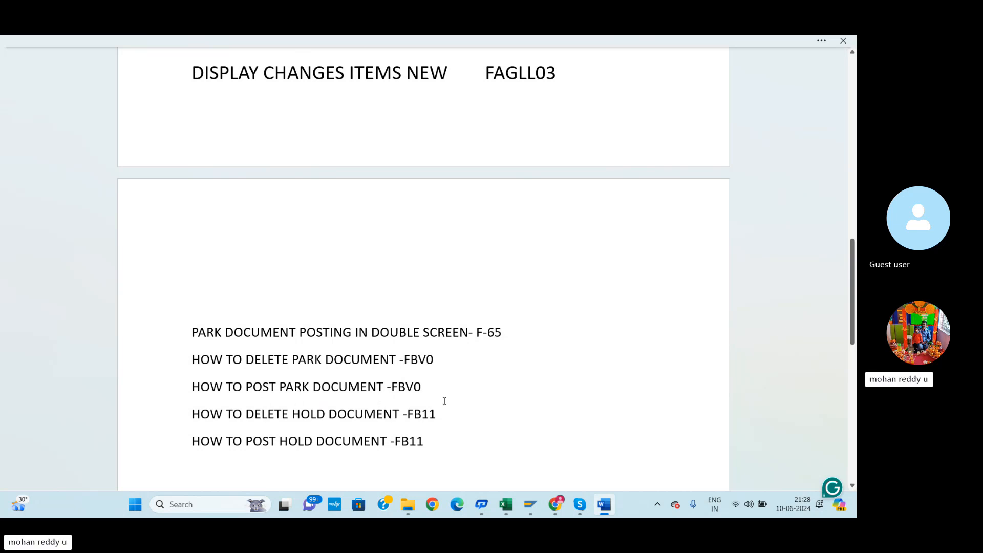
key("alt+Tab")
left_click(84, 72)
type("/")
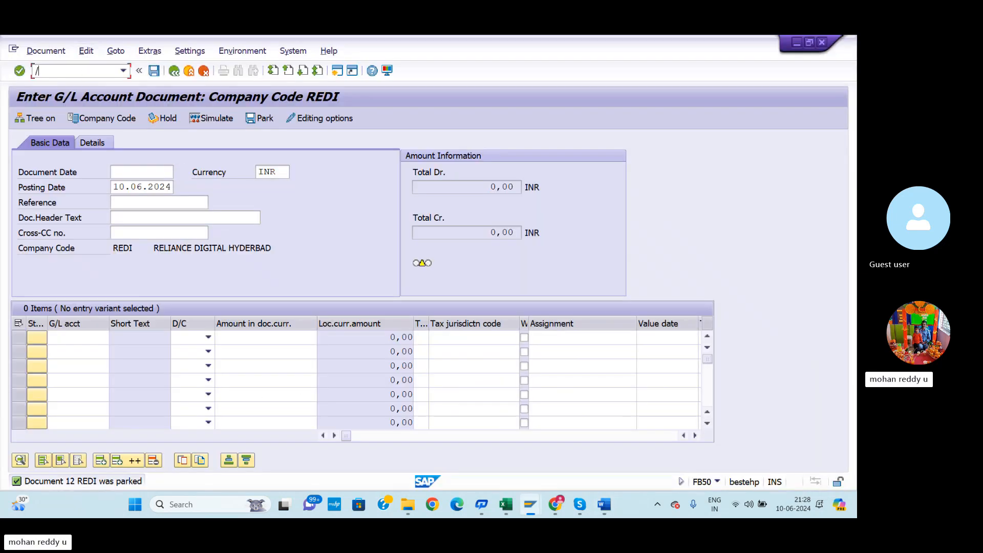
type("NFBV0")
key("Return")
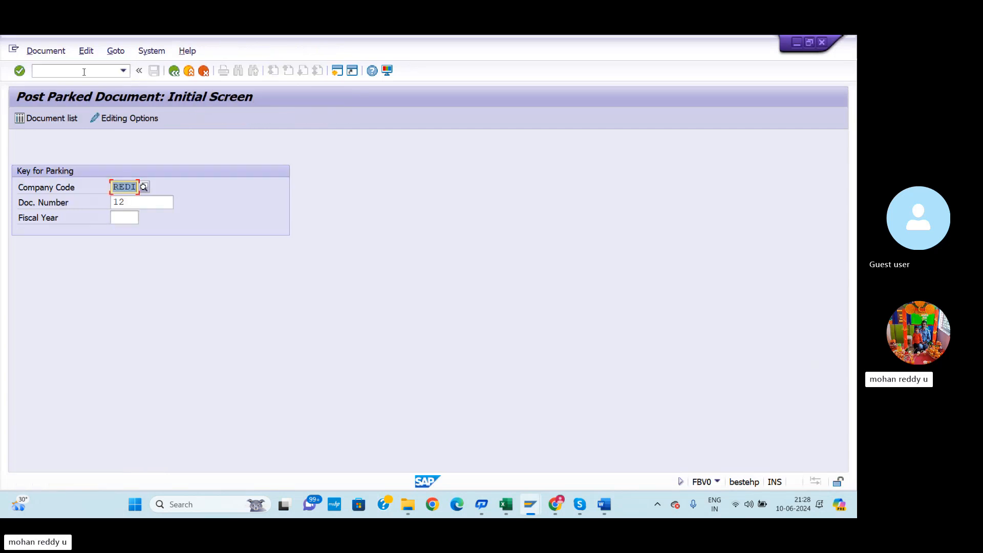
Clear the document number and list all parked documents for company code REDI and fiscal year 2024.
key("alt+Tab")
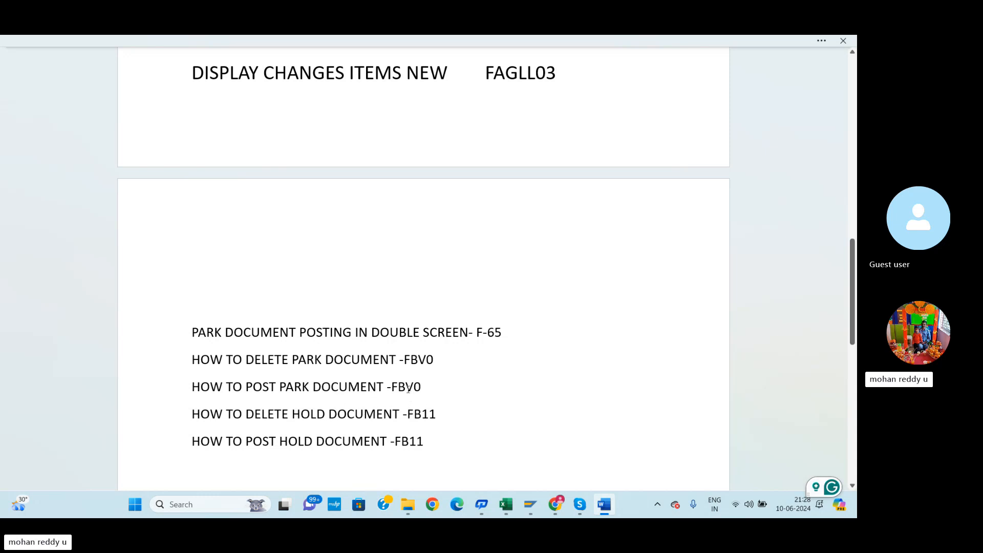
key("alt+Tab")
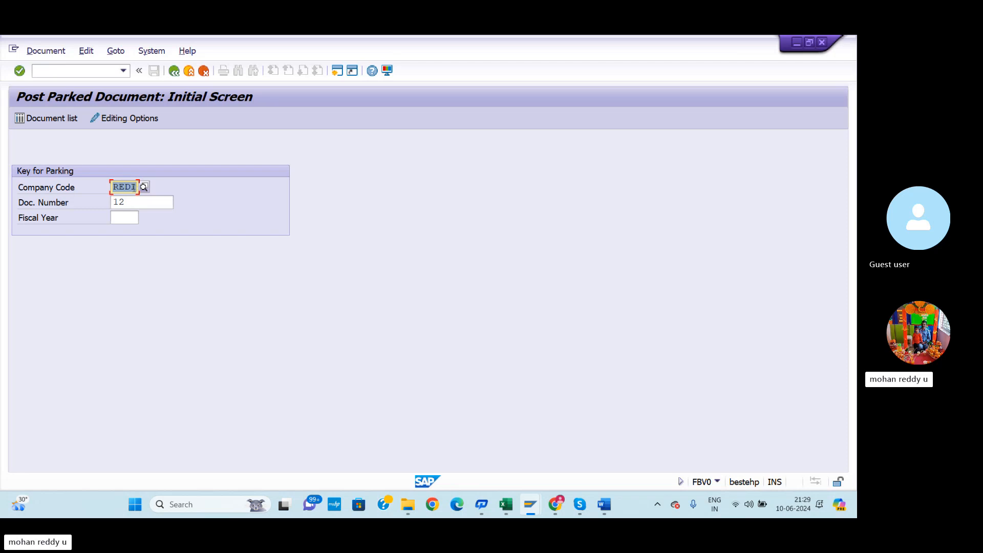
left_click(129, 203)
key("BackSpace")
key("BackSpace")
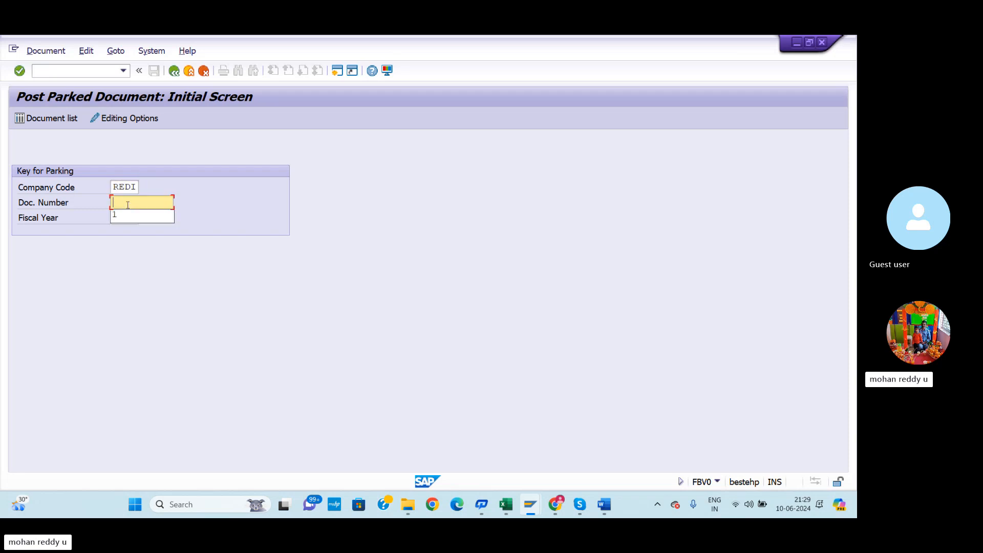
left_click(18, 118)
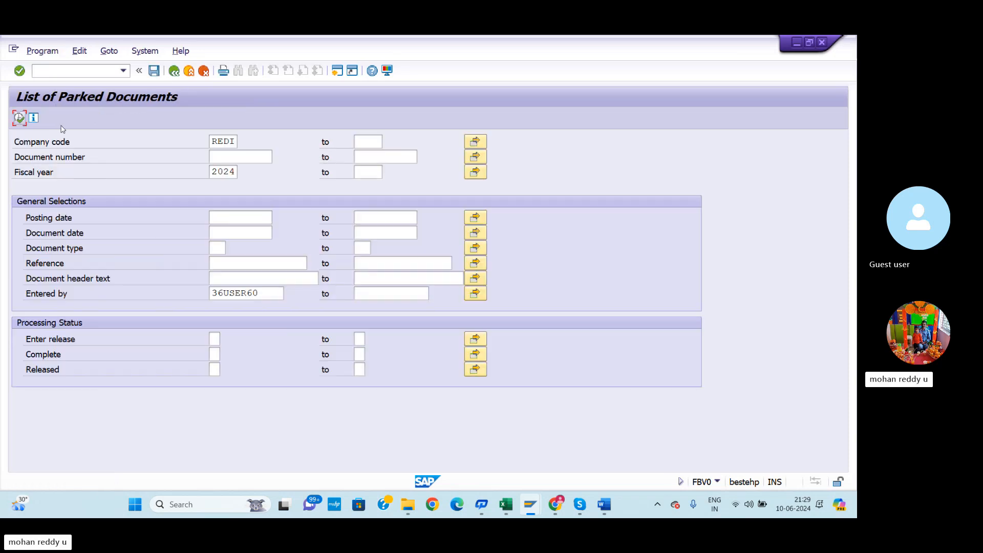
left_click(19, 119)
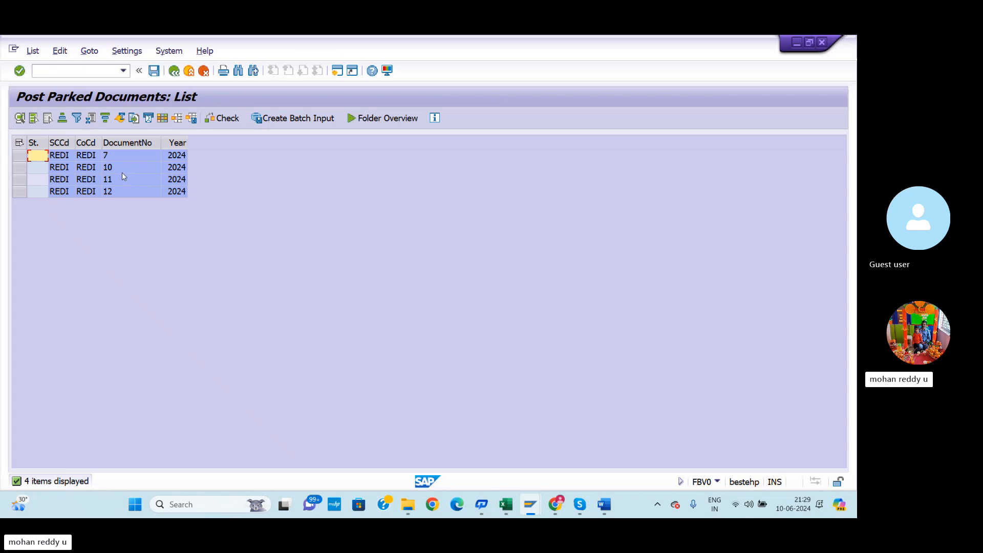
Check the parked document posting code in the Word notes and open parked document 7 from the SAP list.
key("alt+Tab")
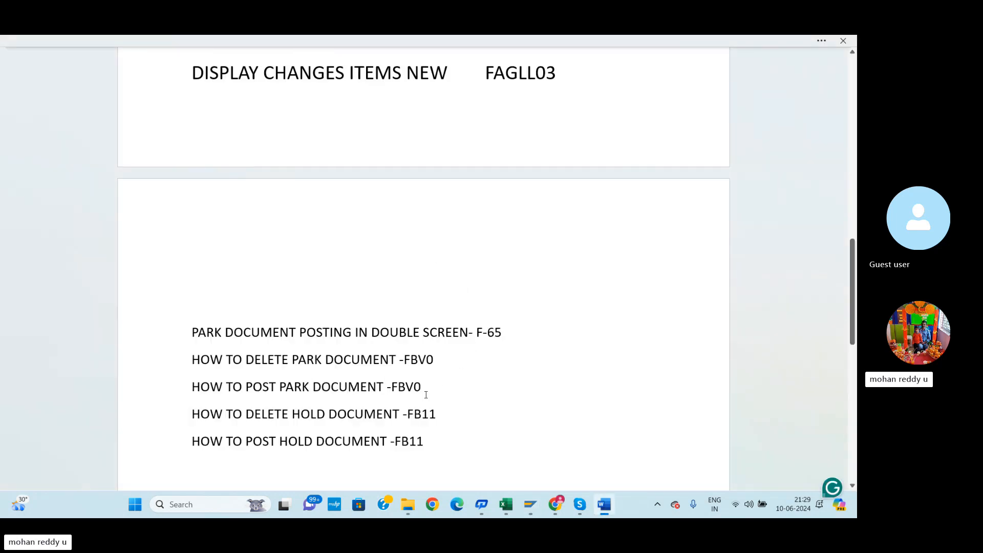
key("alt+Tab")
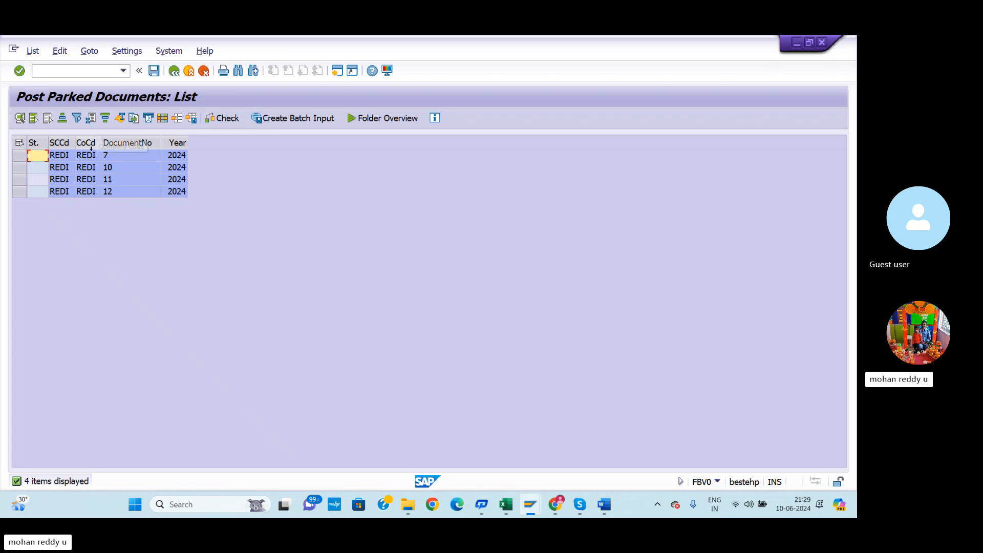
double_click(60, 159)
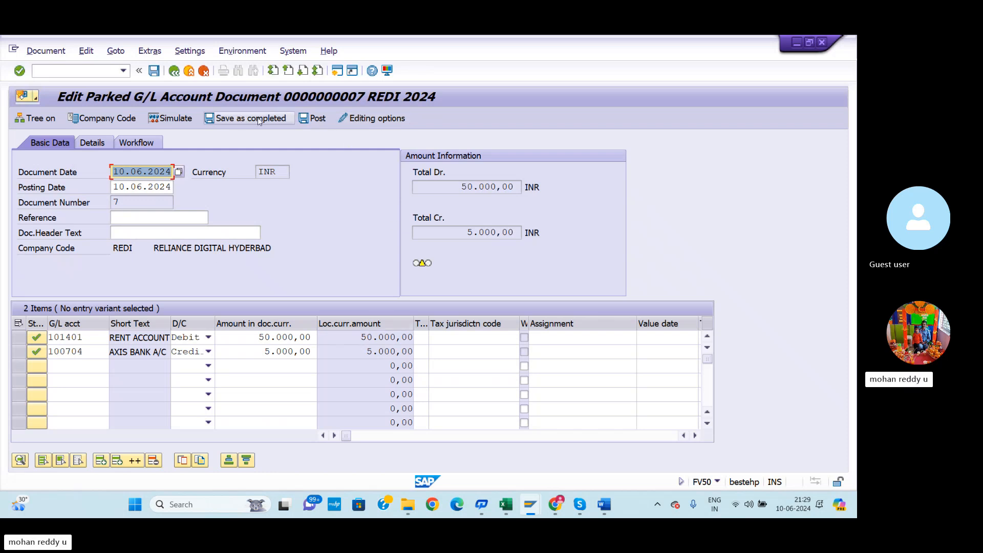
Try to post parked document 7 and to save it as completed.
left_click(326, 123)
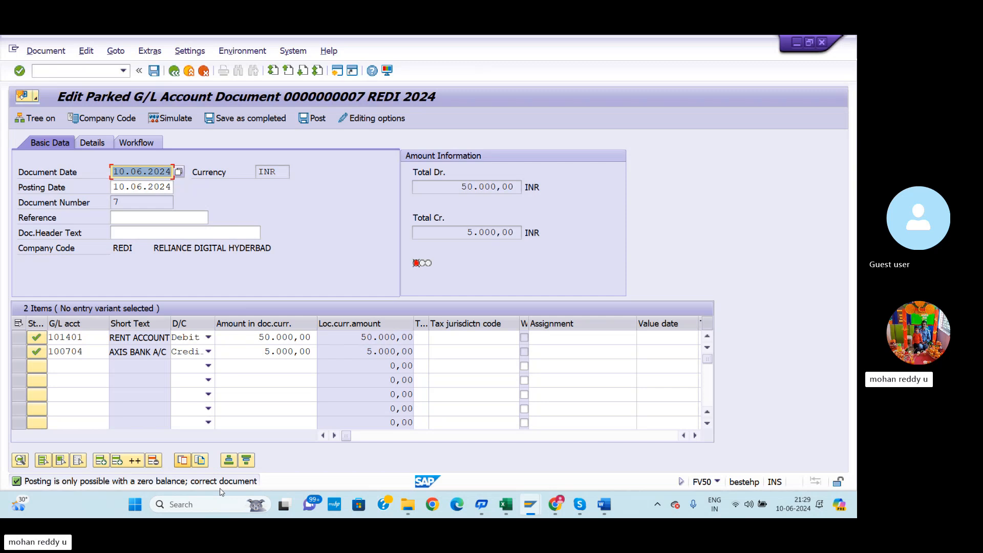
key("Return")
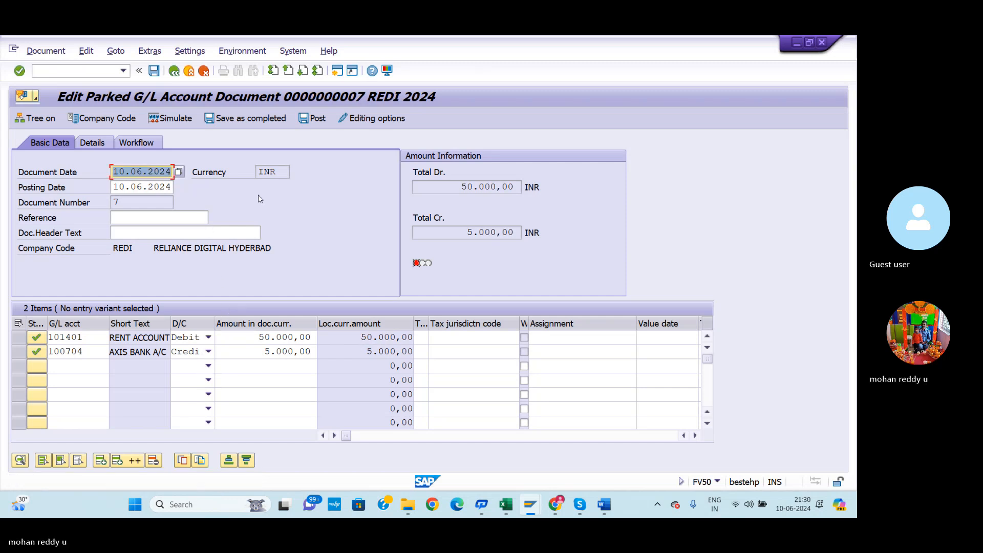
left_click(262, 122)
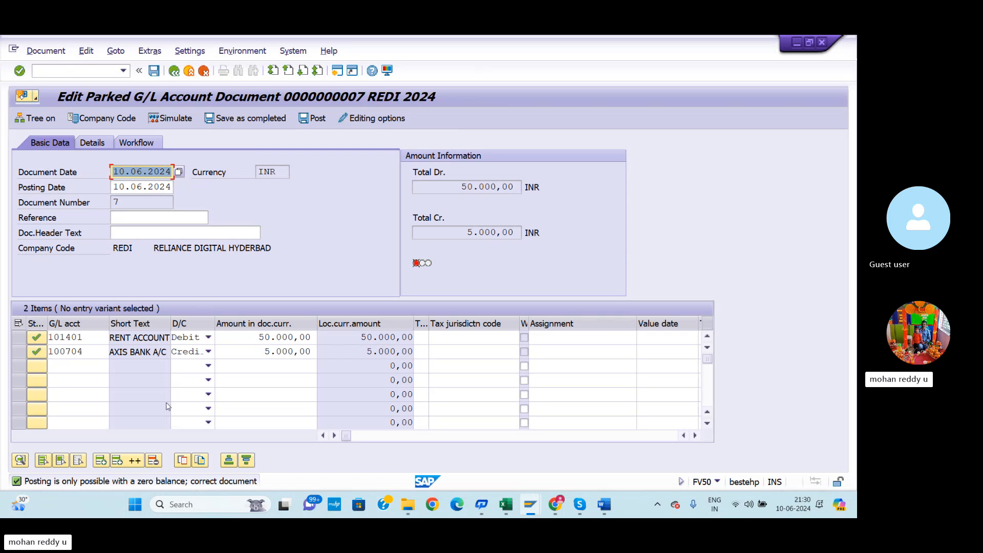
Set the AXIS BANK A/C credit amount in parked document 7 to 50.000,00.
left_click(371, 352)
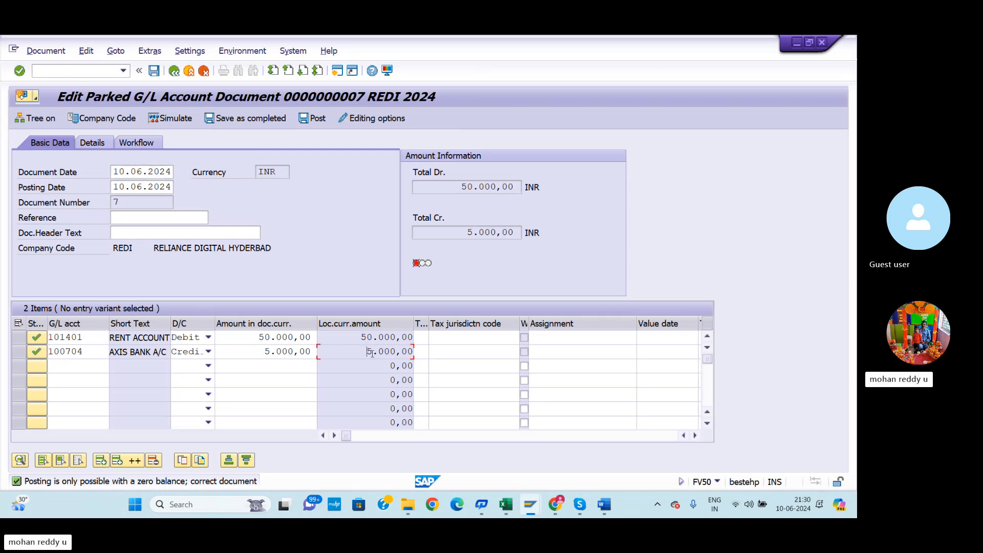
left_click(272, 352)
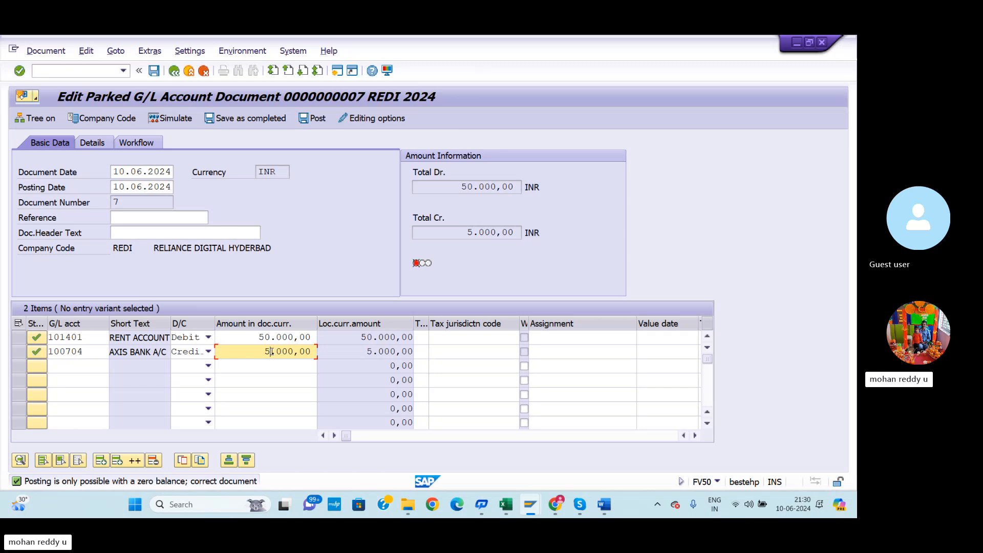
type("0")
key("Return")
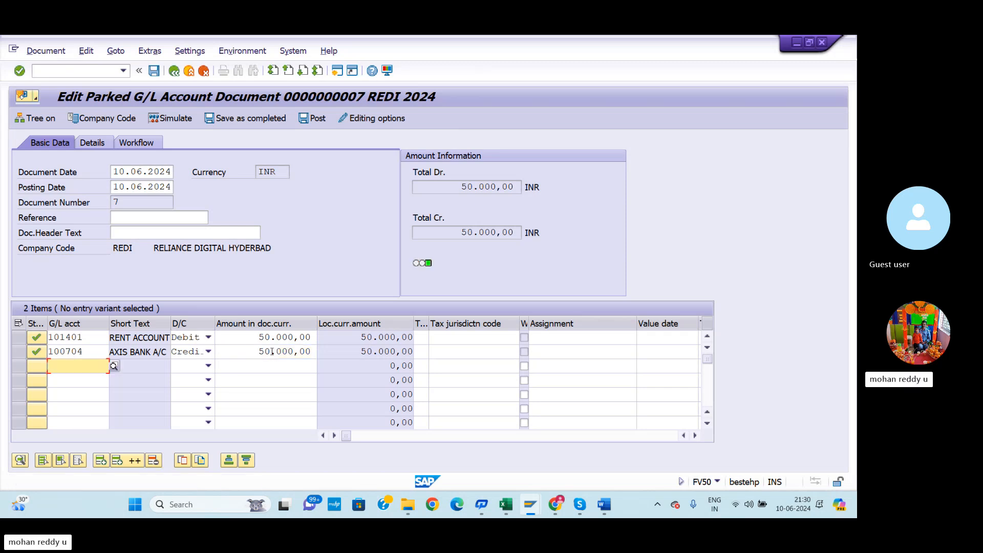
Post the corrected parked document 7, and open parked document 10 from the list and post it as well.
left_click(314, 122)
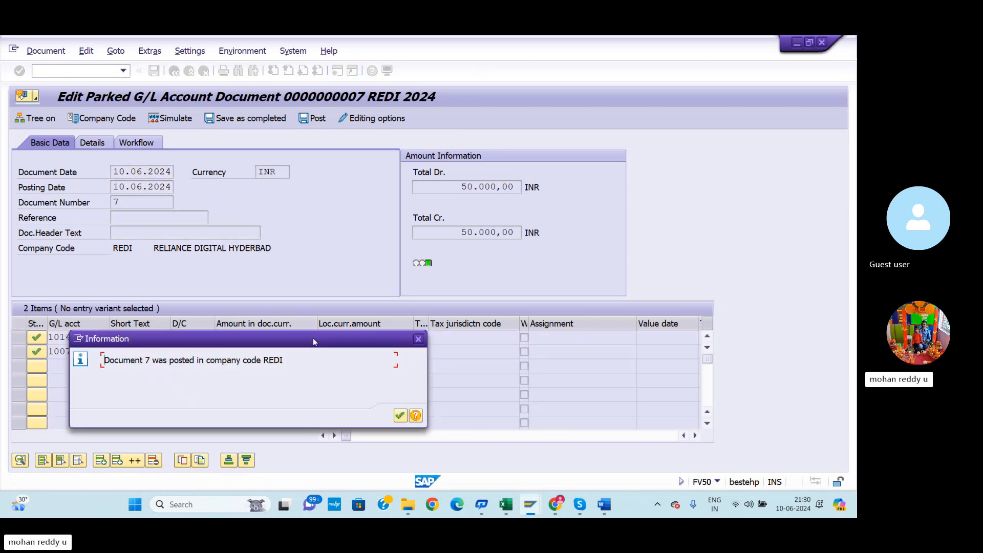
left_click(400, 415)
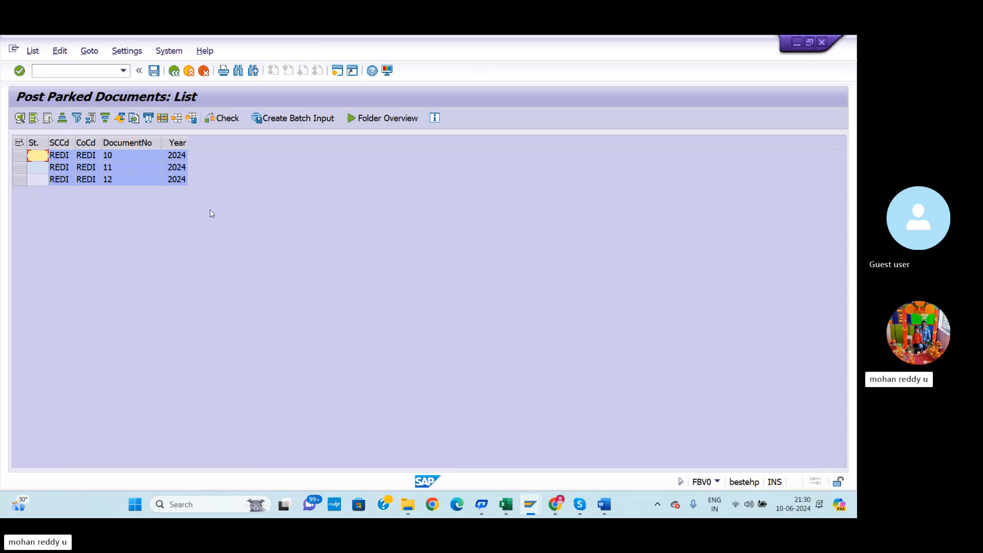
double_click(98, 155)
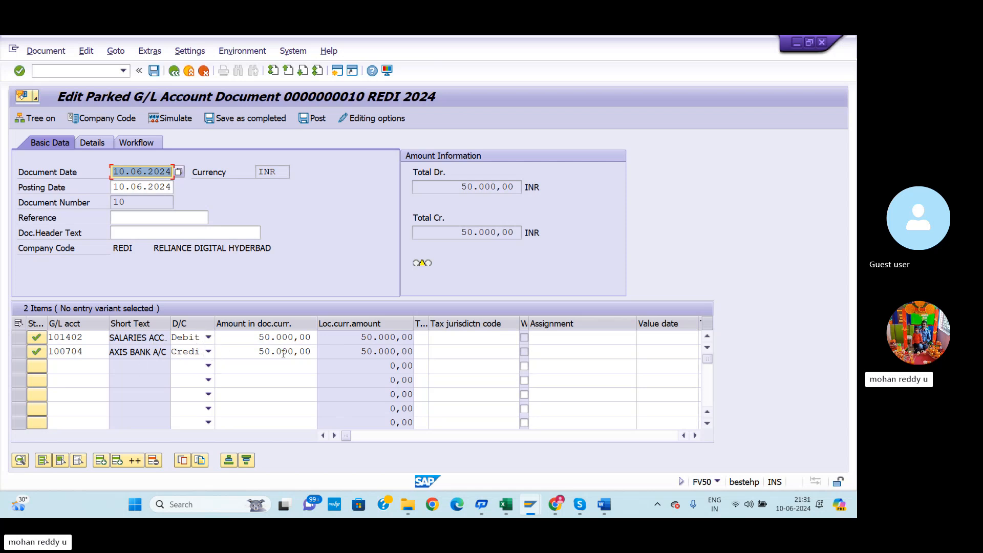
key("Return")
left_click(319, 120)
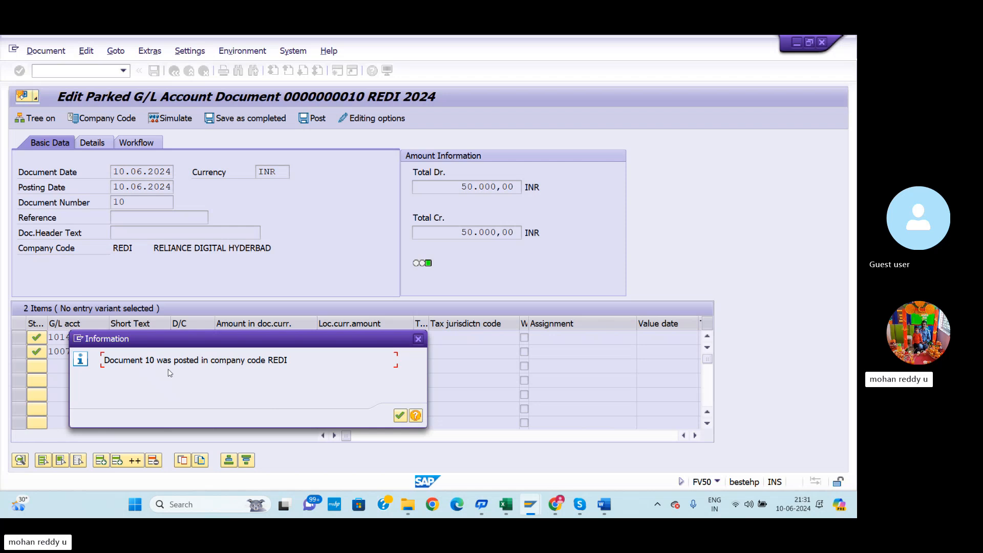
left_click(399, 415)
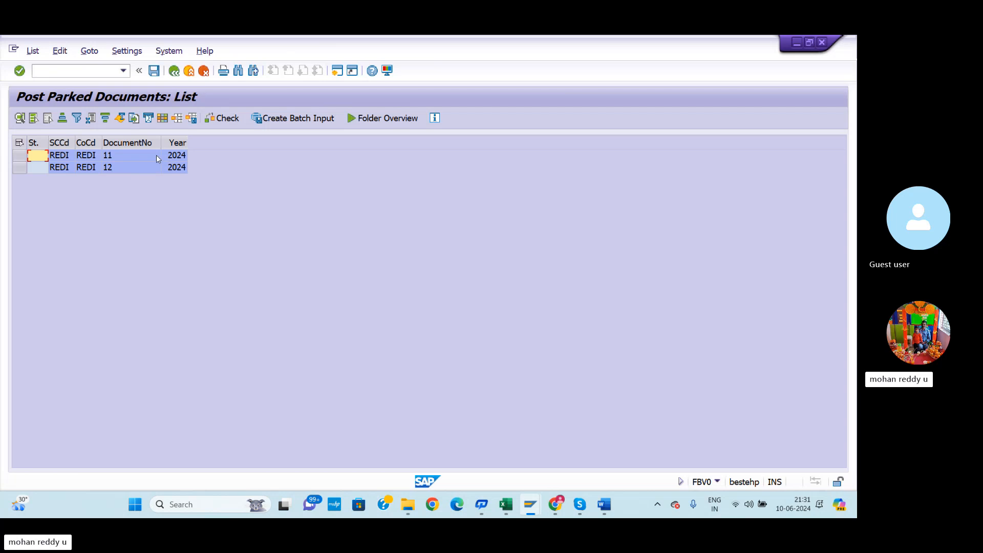
Look through the park and hold document notes in Word and the transaction code table on Sheet2 of the Excel workbook.
key("alt+Tab")
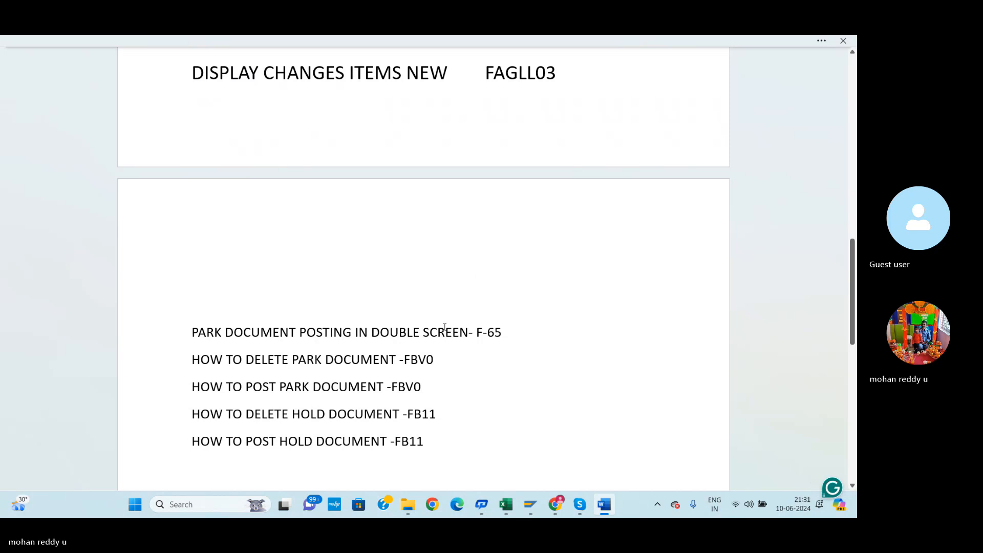
scroll(433, 246, "up", 10)
scroll(438, 310, "up", 8)
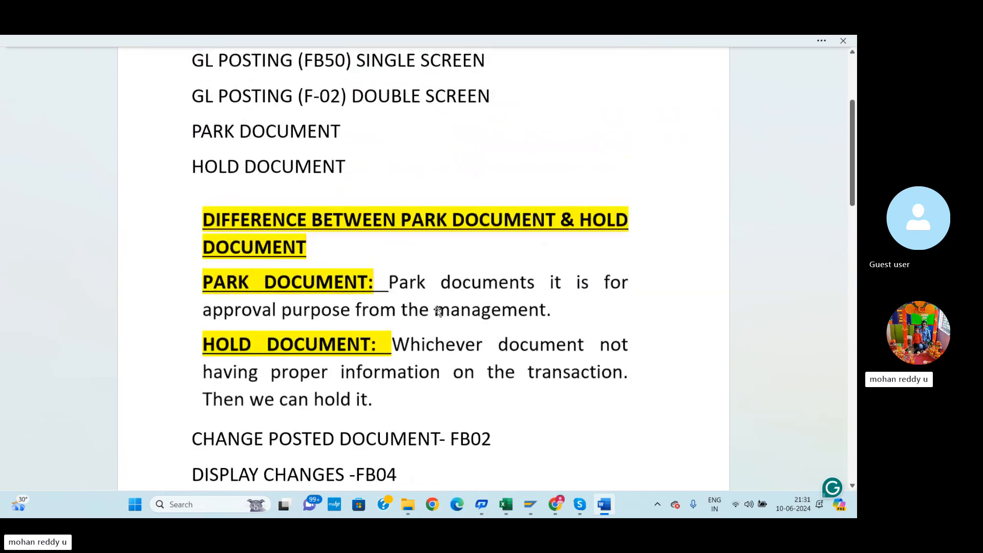
scroll(485, 438, "down", 2)
scroll(485, 439, "down", 1)
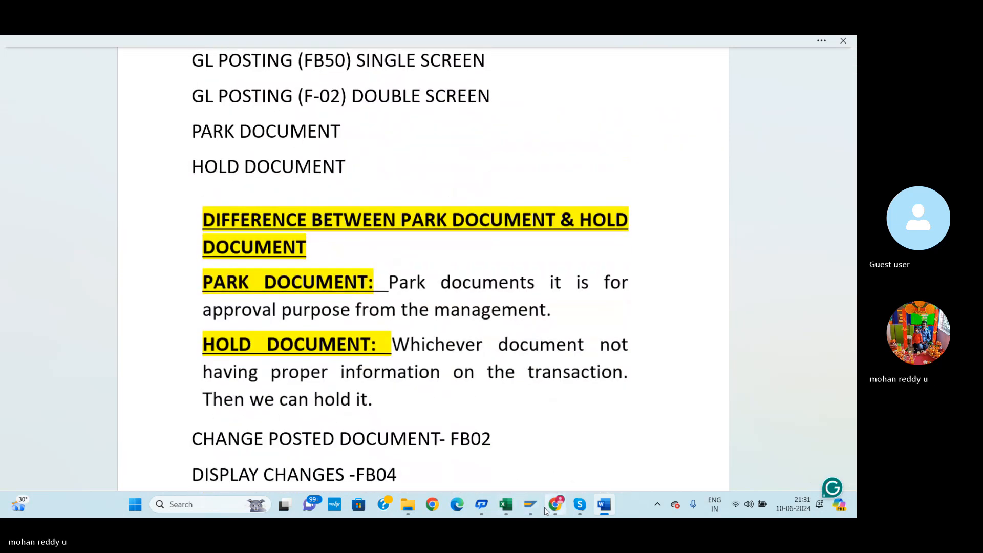
left_click(506, 504)
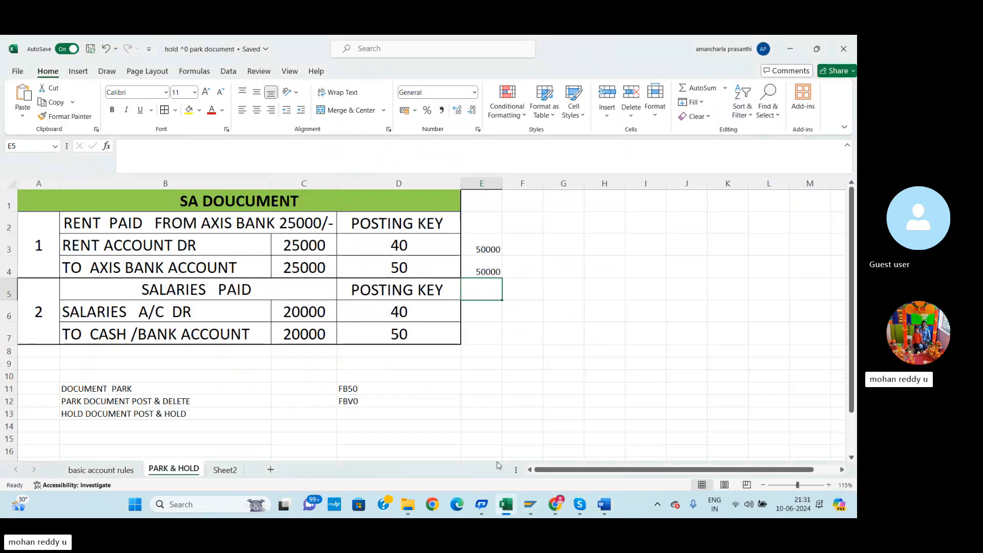
left_click(225, 469)
scroll(446, 328, "up", 2)
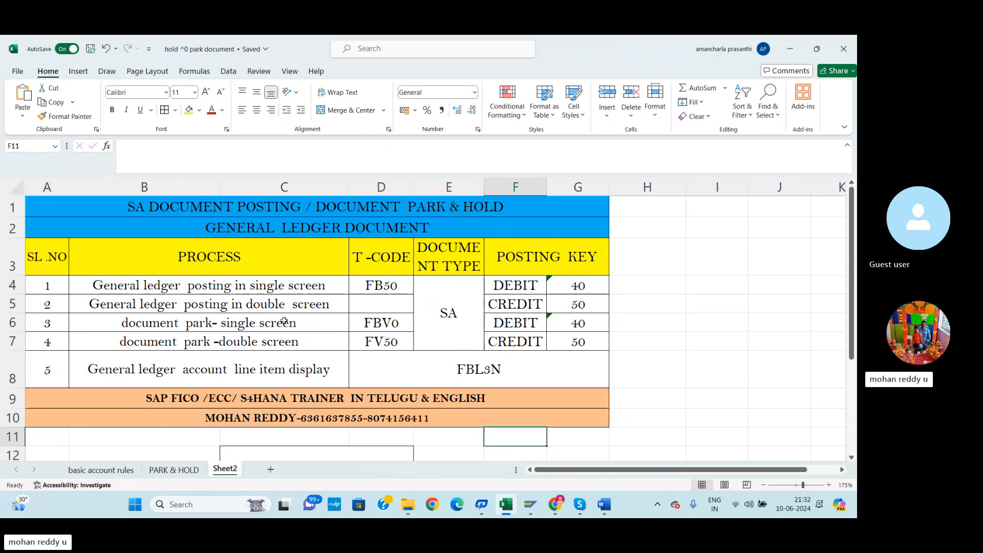
Switch back to the parked documents list in SAP and restart transaction FBV0.
mouse_move(537, 504)
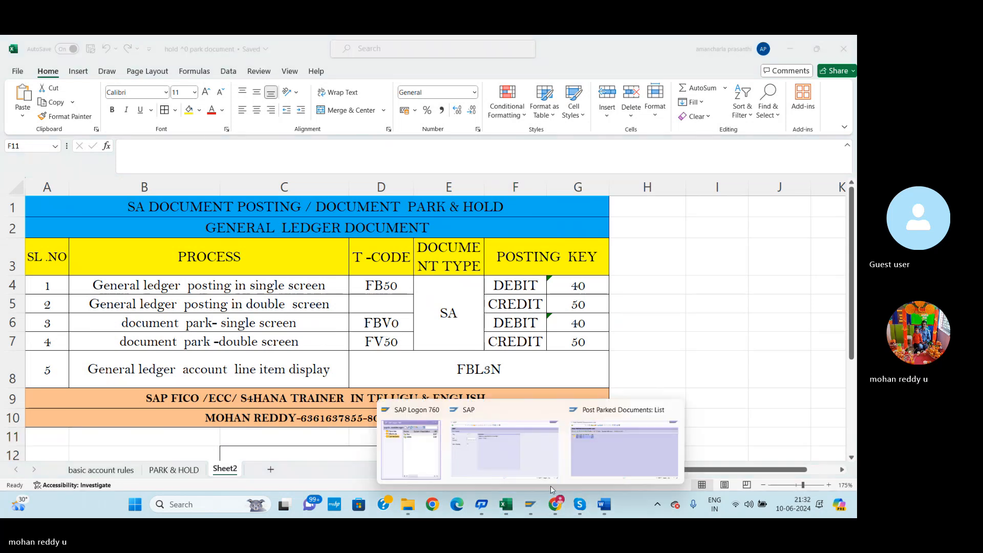
left_click(627, 439)
left_click(93, 71)
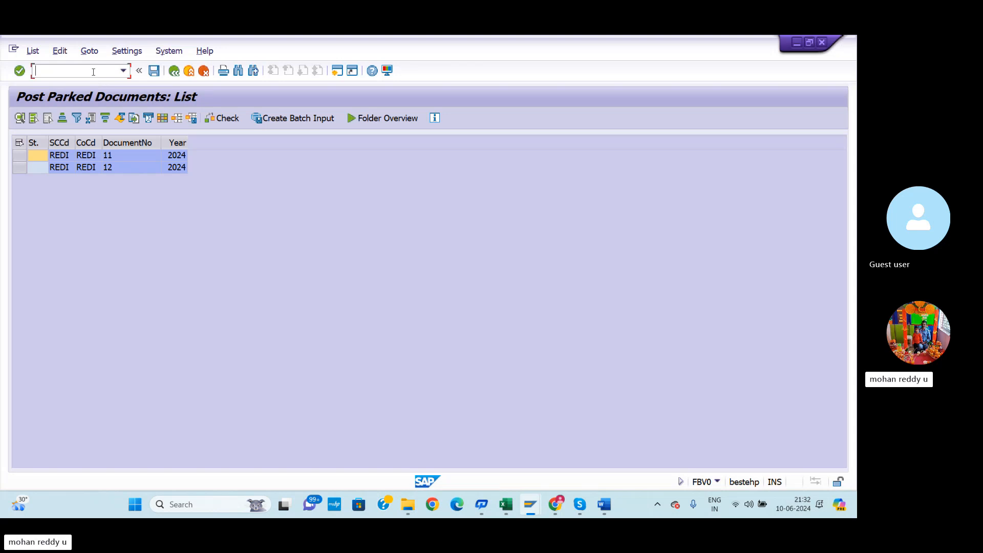
type("/NFBV0")
key("Return")
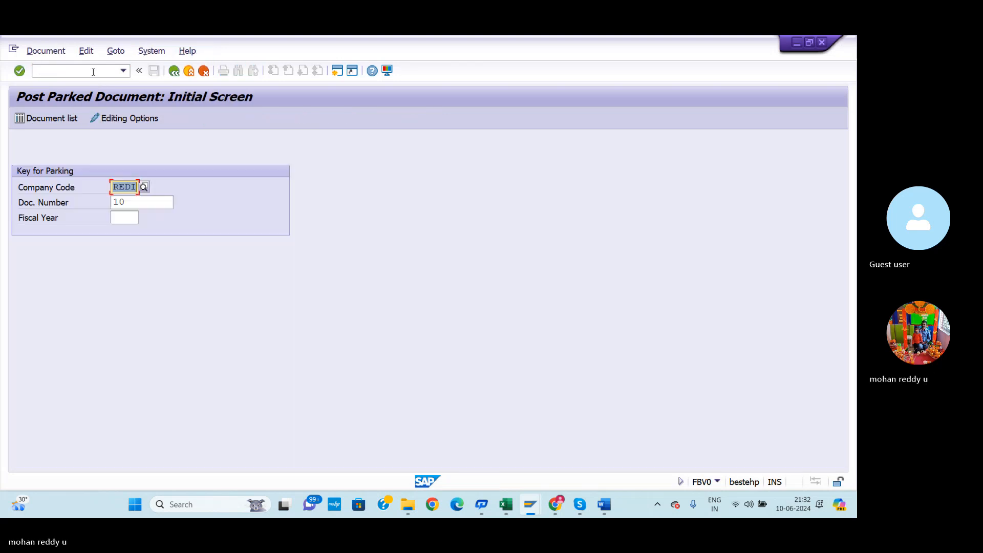
Switch to the Excel sheet and insert "PARK" before "document" in the process description of cell B6.
key("alt+Tab")
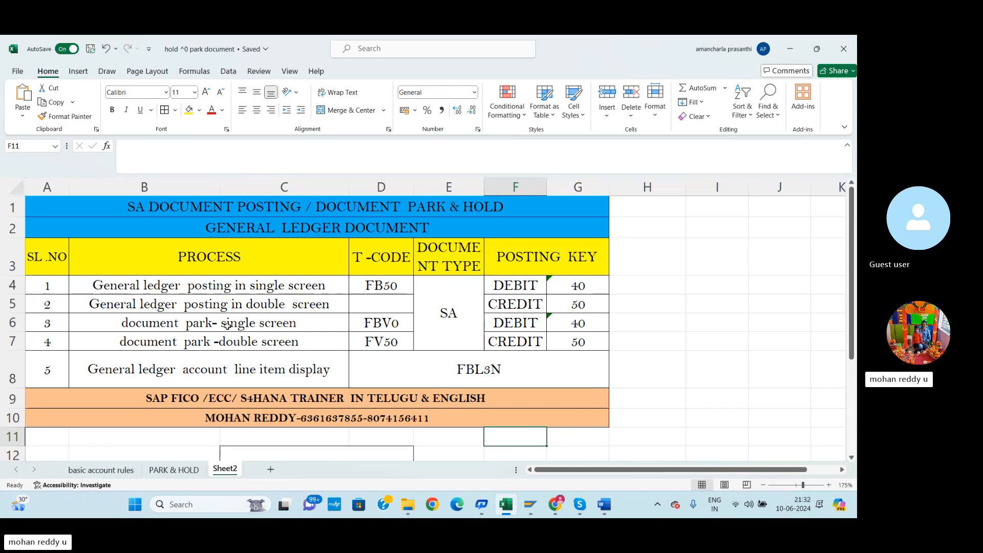
left_click(181, 325)
double_click(179, 324)
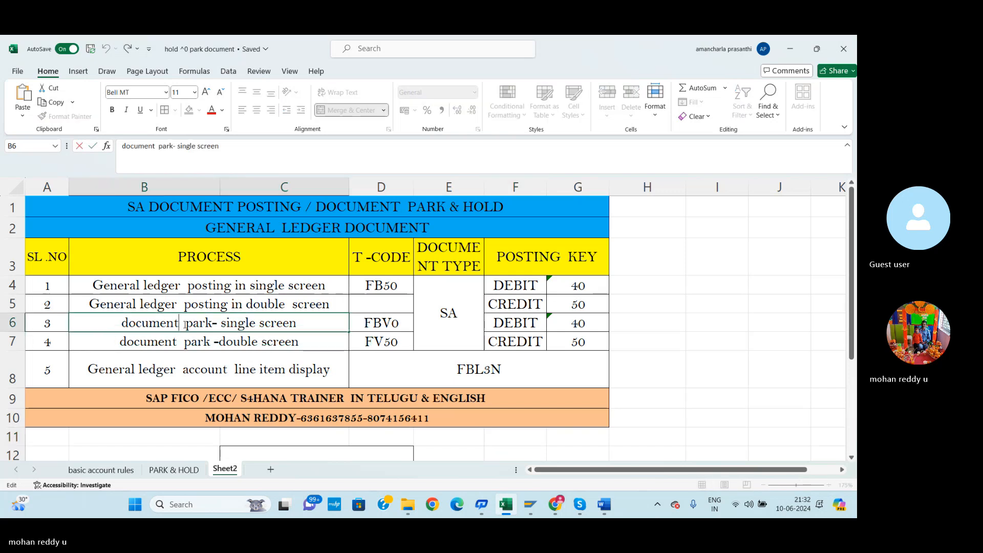
left_click(120, 324)
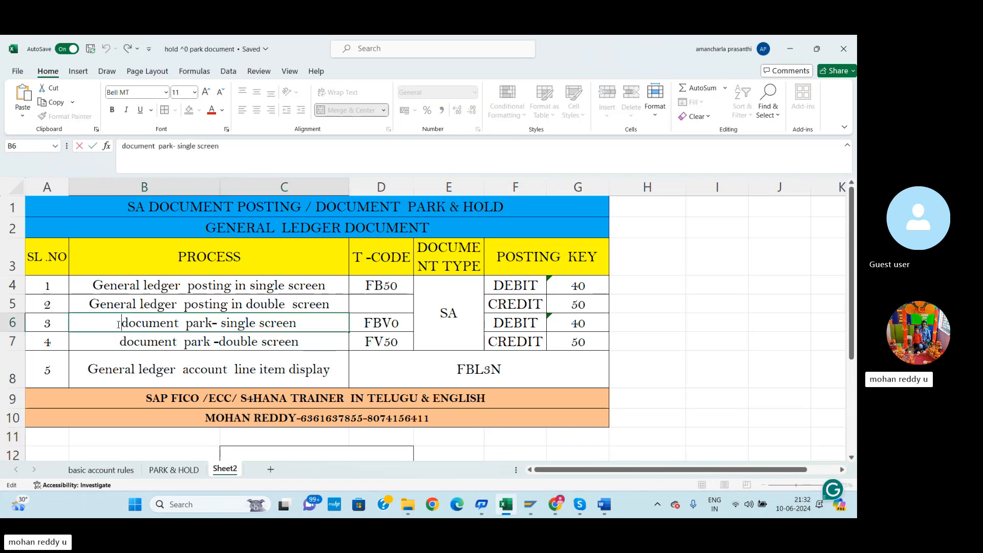
type("PARK")
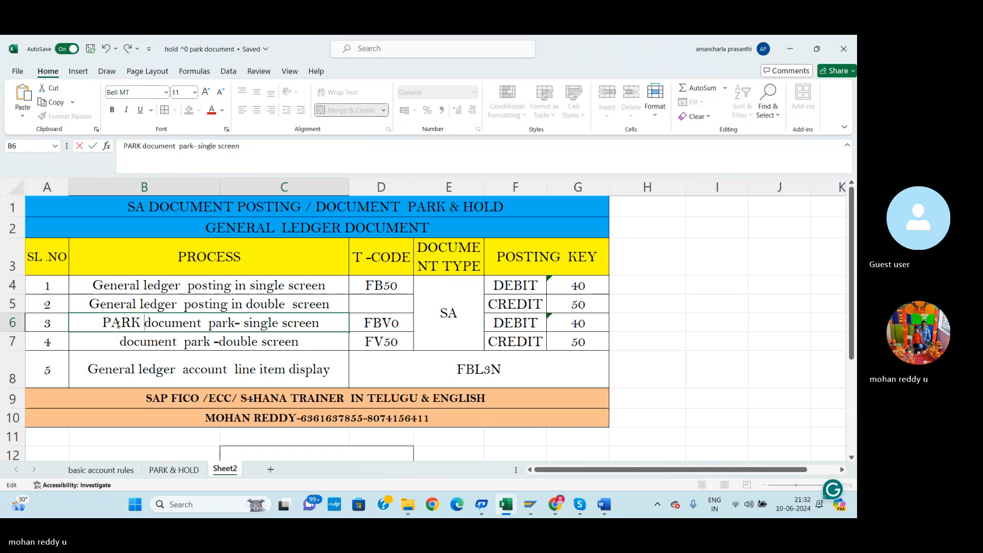
Replace the second "park" in cell B6 with "posting" so it reads "PARK document posting- single screen".
left_click(229, 324)
key("BackSpace")
key("BackSpace")
key("BackSpace")
key("BackSpace")
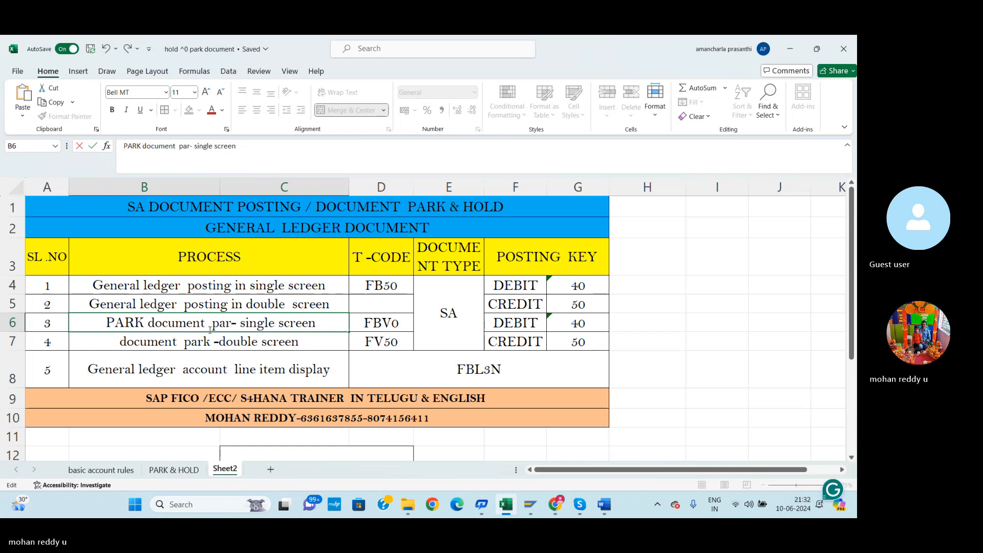
type("POSTING")
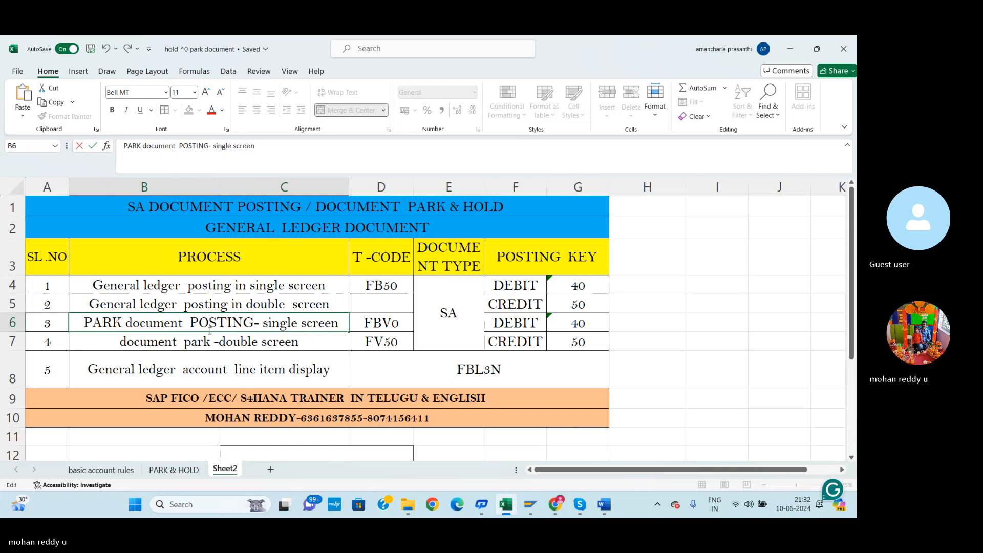
key("BackSpace")
key("BackSpace")
key("BackSpace")
key("BackSpace")
key("BackSpace")
key("BackSpace")
key("BackSpace")
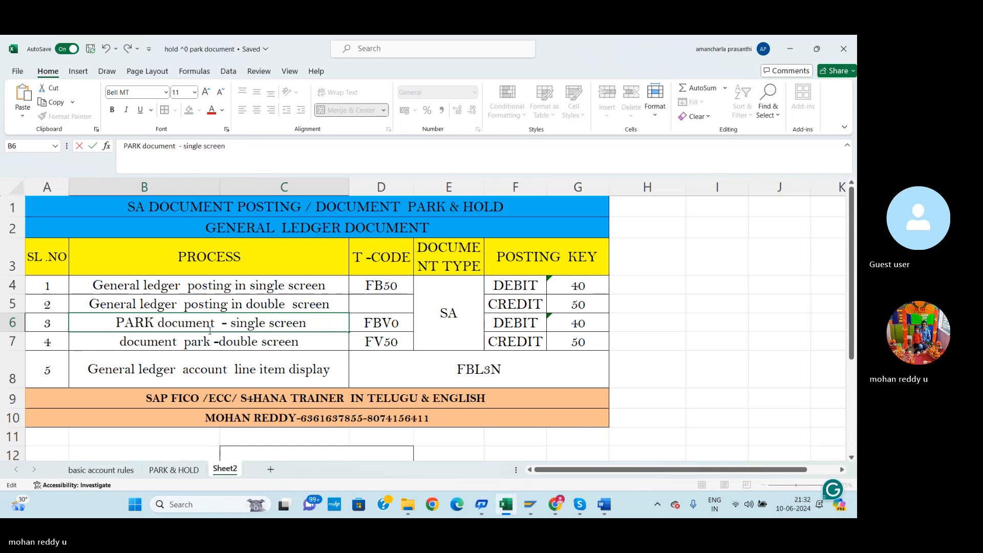
type("posting")
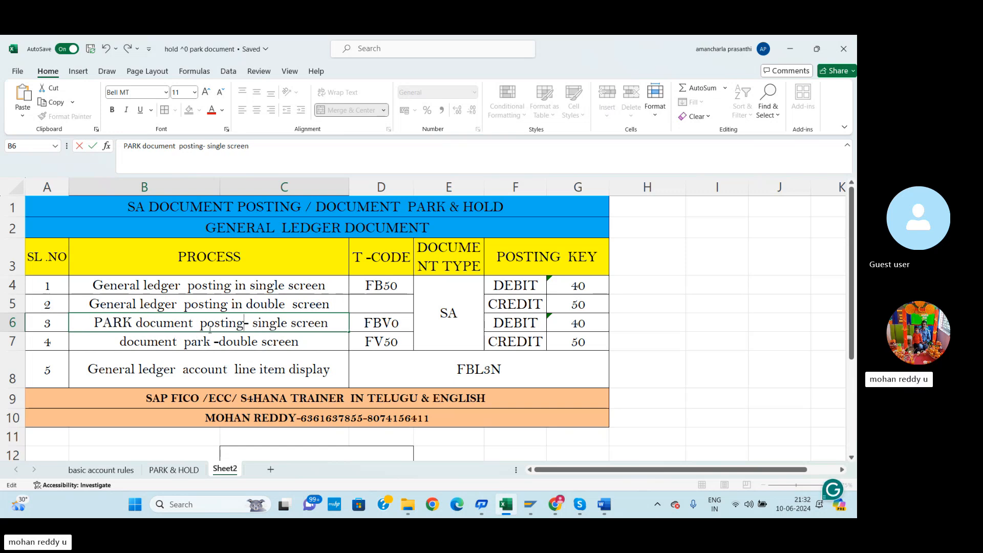
Replace "document park" in cell B7 with "PARK document posting" copied from cell B6, keeping "-double screen".
double_click(208, 343)
left_click_drag(208, 344, 118, 342)
key("Delete")
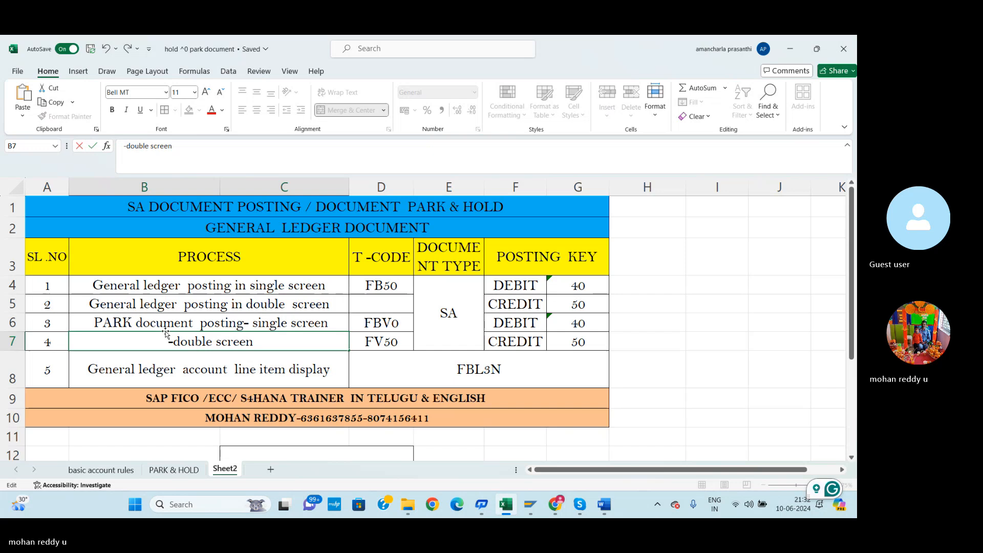
double_click(193, 323)
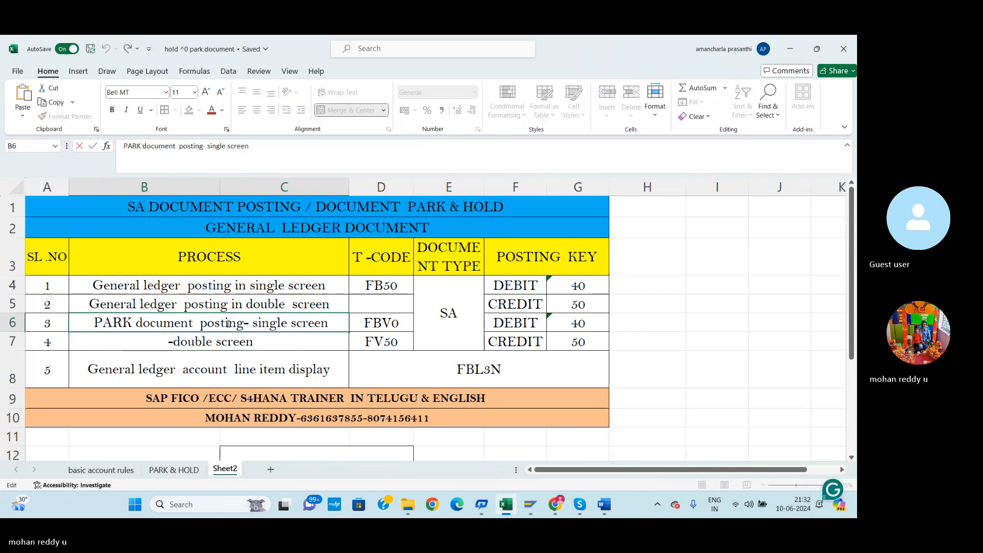
left_click_drag(241, 324, 94, 323)
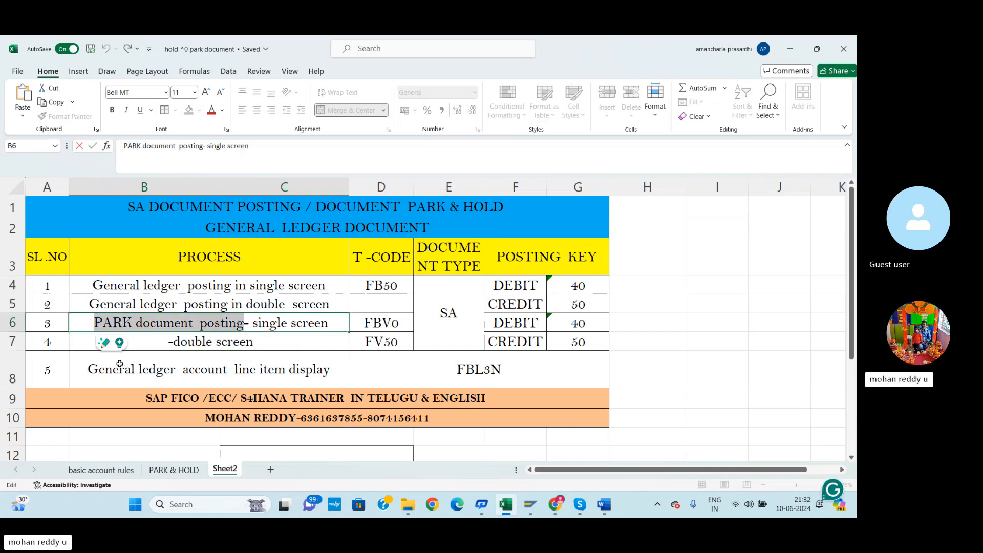
key("ctrl+c")
double_click(152, 346)
key("ctrl+v")
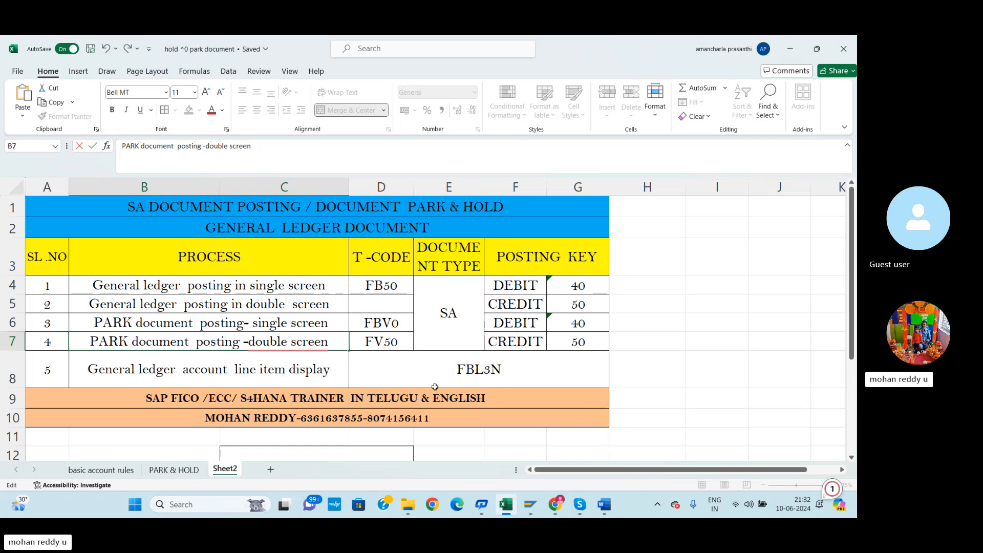
Switch to SAP and start transaction FBL3N for the G/L account line item display.
mouse_move(247, 335)
key("alt+Tab")
left_click(106, 70)
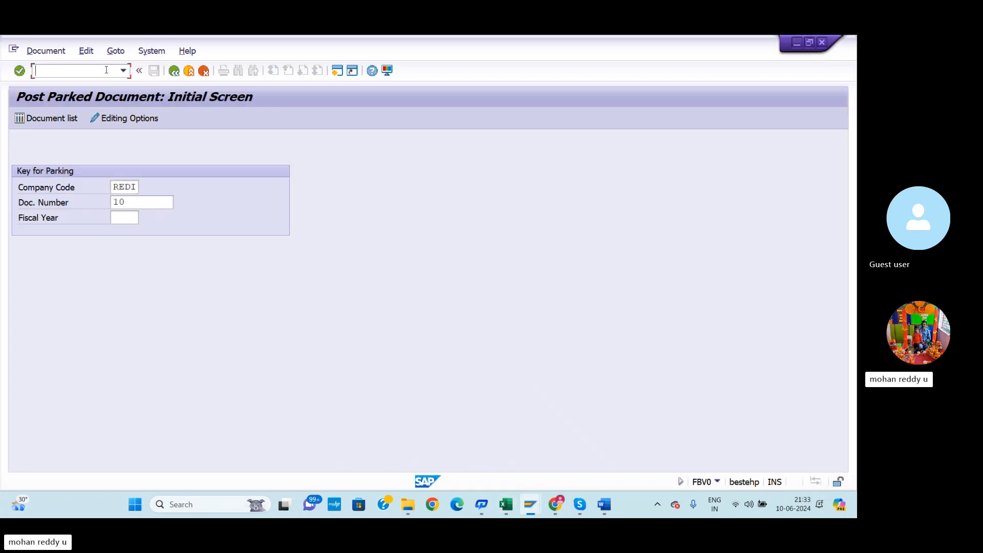
type("/nfbl3n")
key("Return")
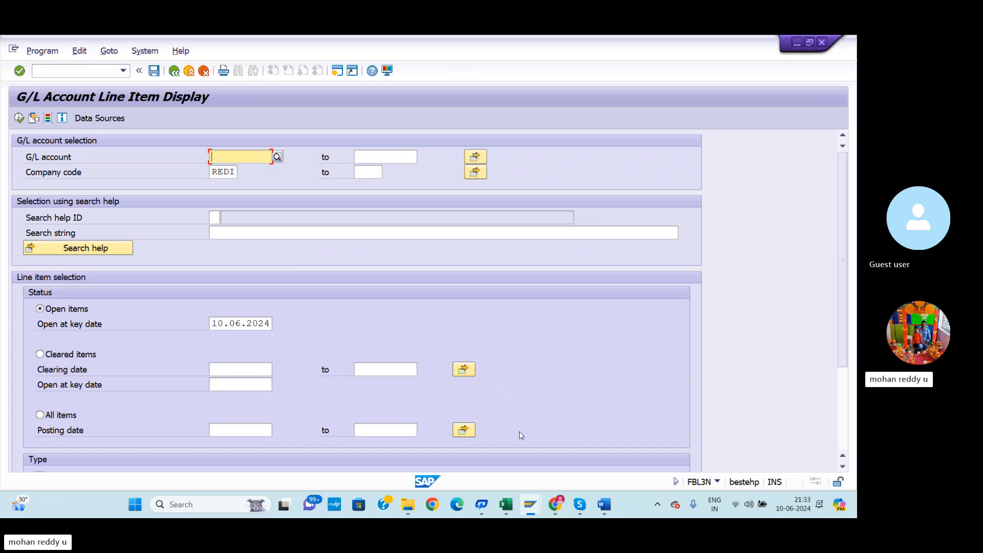
List all items of every G/L account in company code REDI and examine the AXIS BANK A/C and RENT ACCOUNT postings.
mouse_move(527, 513)
left_click(40, 415)
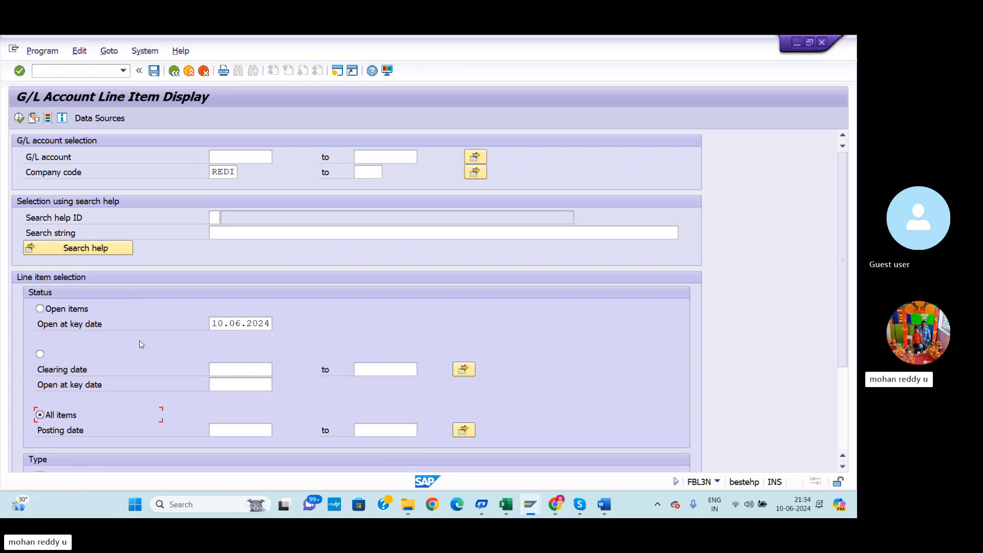
left_click(20, 118)
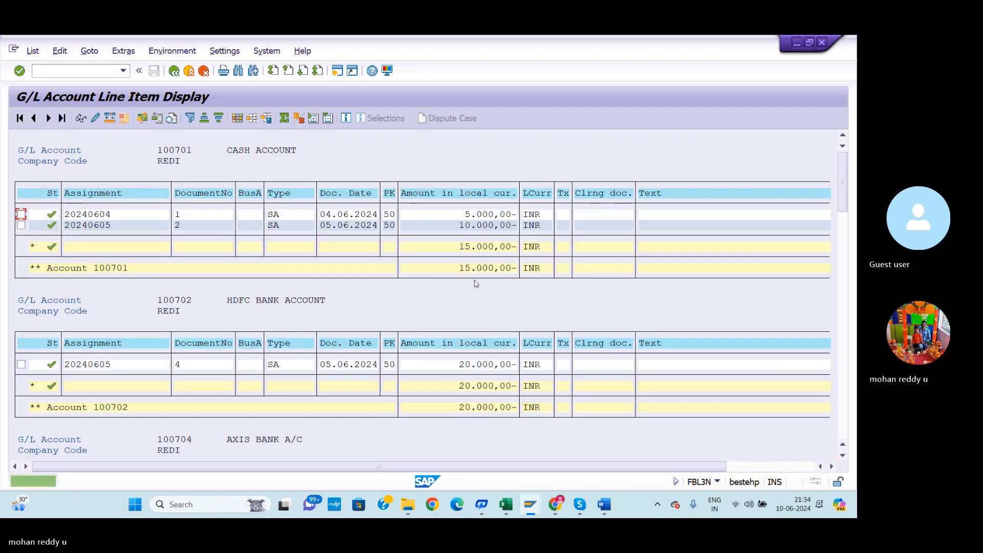
scroll(505, 307, "down", 4)
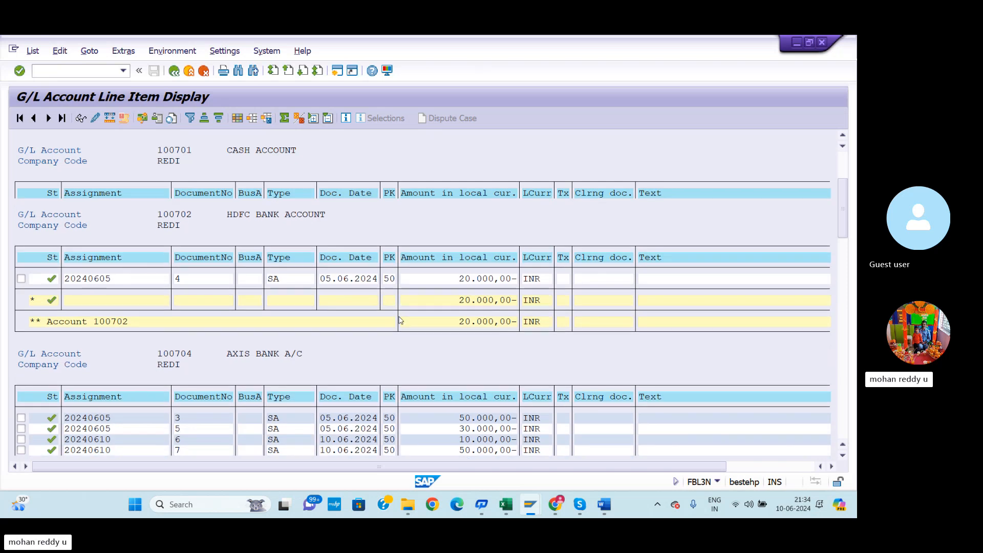
scroll(394, 326, "down", 2)
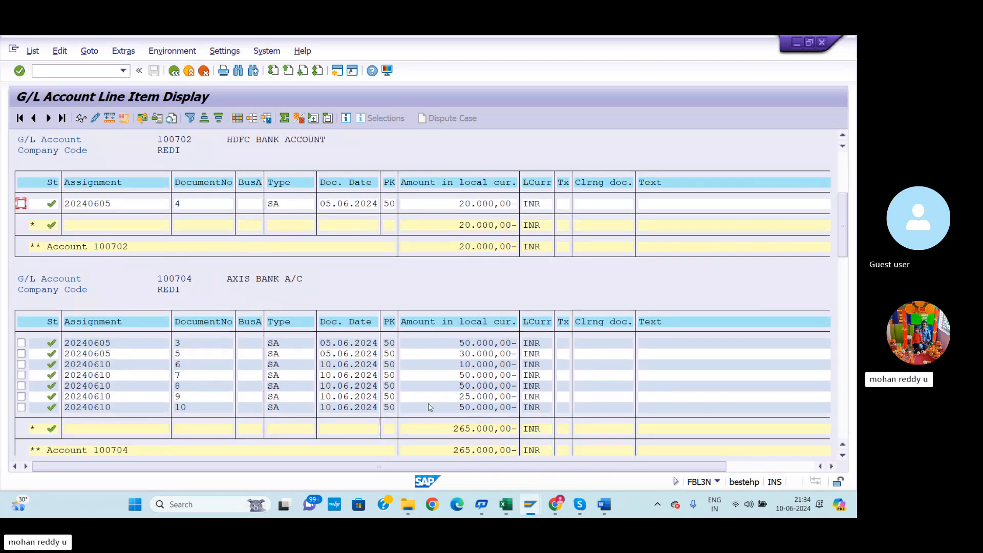
scroll(468, 400, "down", 3)
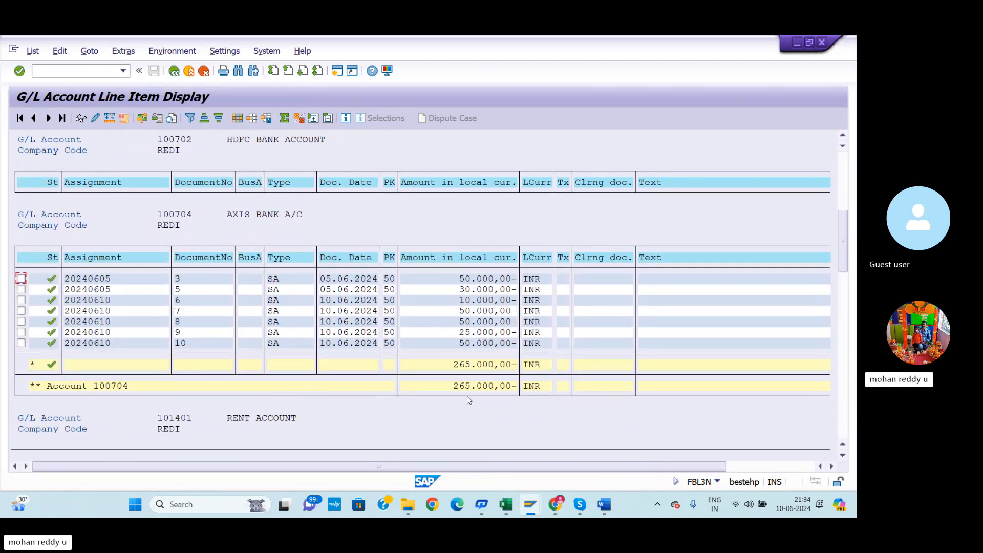
scroll(467, 400, "down", 3)
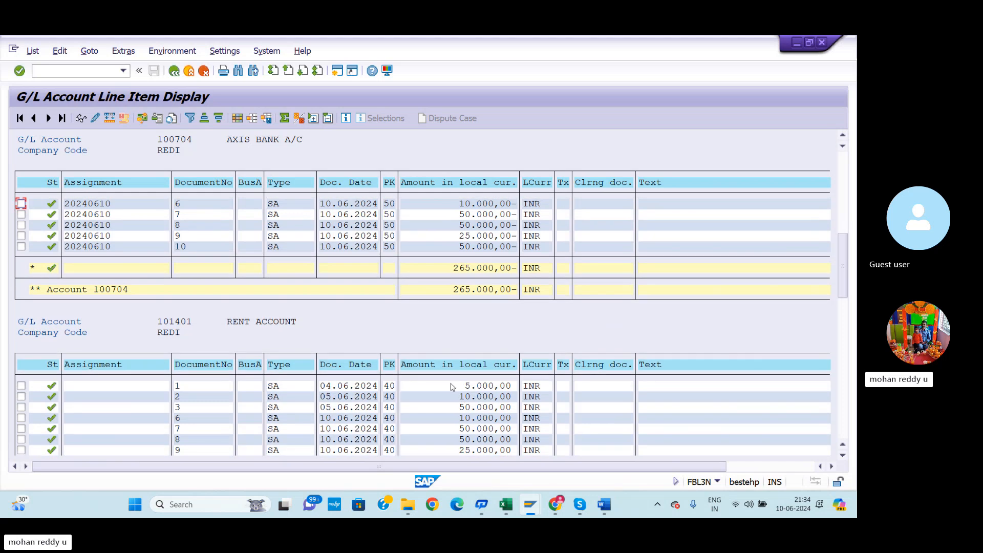
scroll(338, 369, "down", 1)
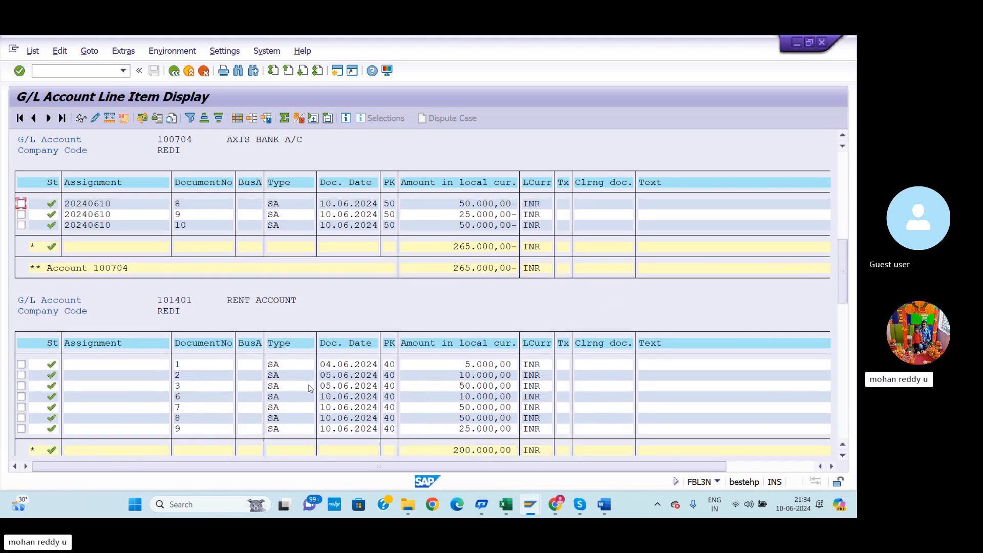
scroll(309, 388, "up", 3)
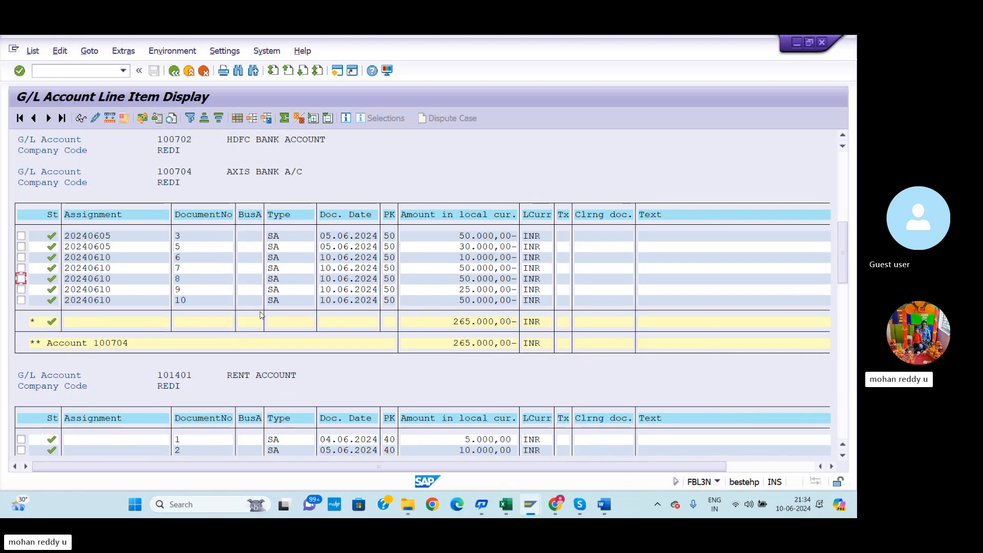
Examine the posted line items of the AXIS BANK A/C, HDFC BANK ACCOUNT and CASH ACCOUNT in the G/L list.
scroll(283, 318, "down", 3)
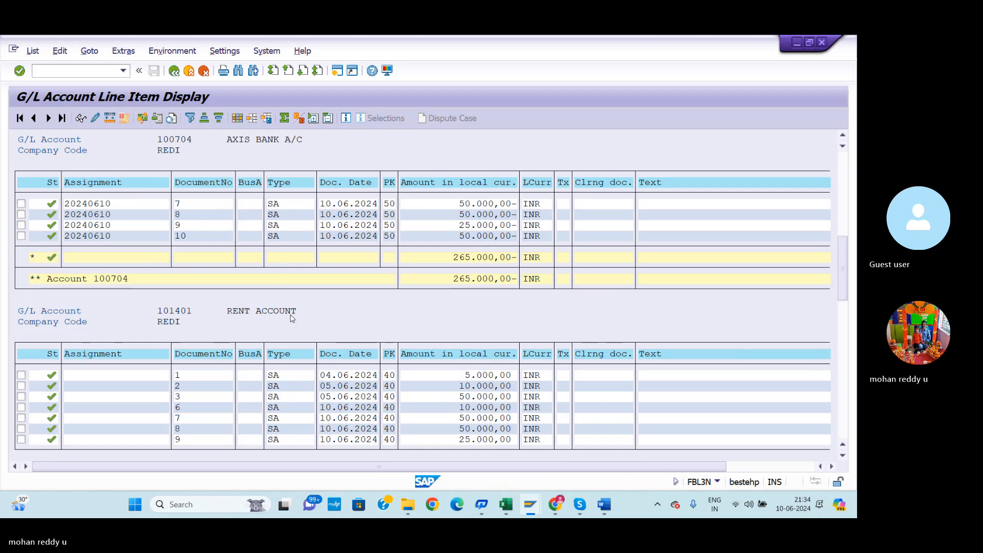
scroll(291, 317, "up", 3)
scroll(295, 308, "up", 3)
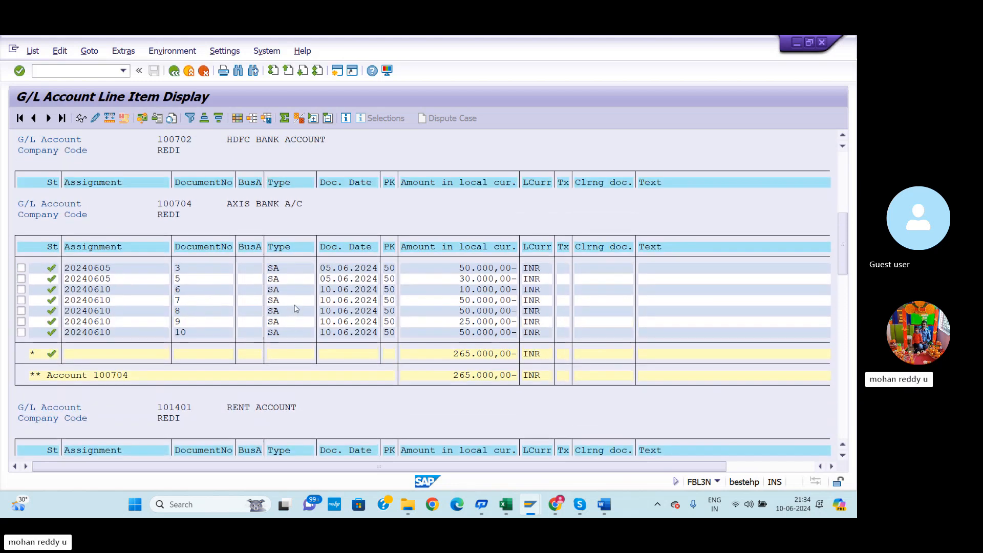
scroll(310, 279, "up", 3)
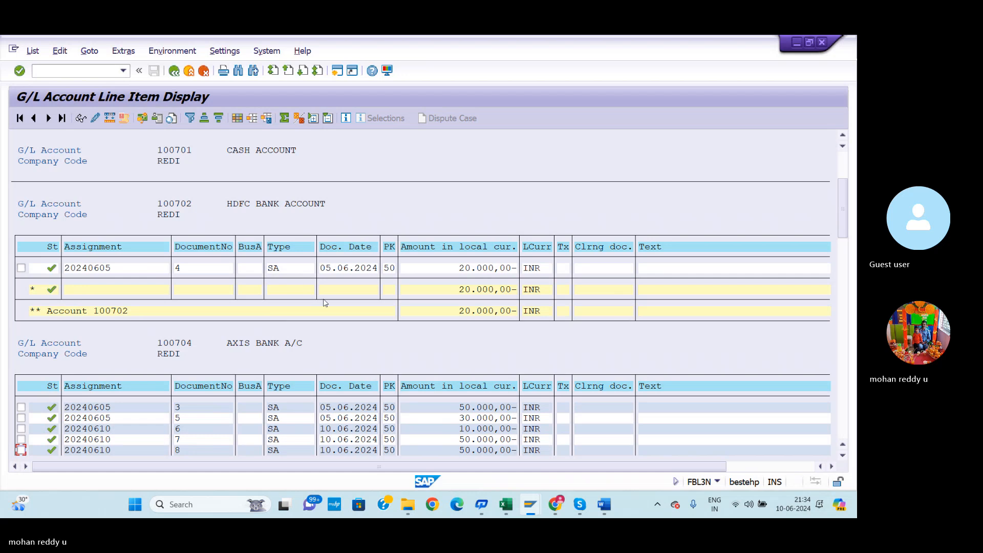
scroll(332, 286, "up", 2)
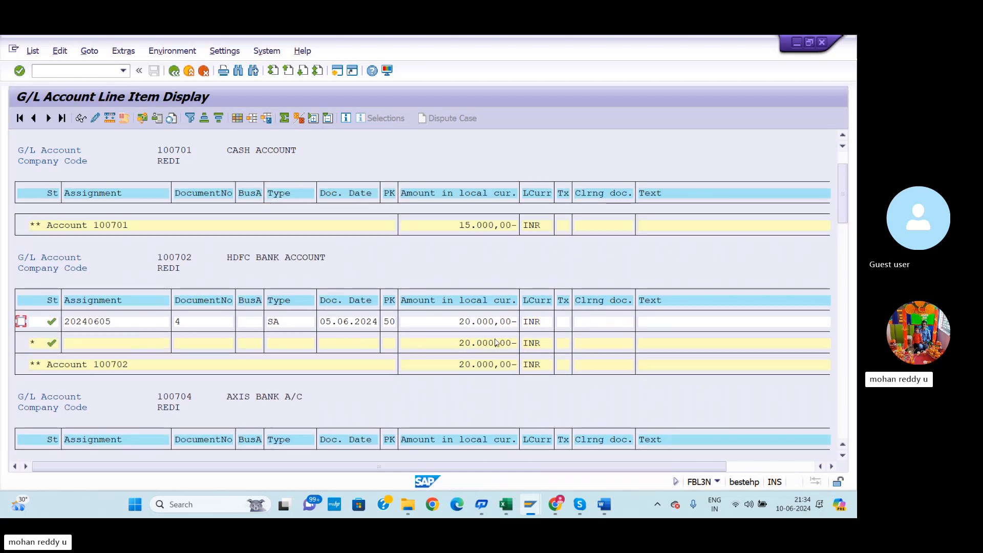
scroll(287, 240, "up", 2)
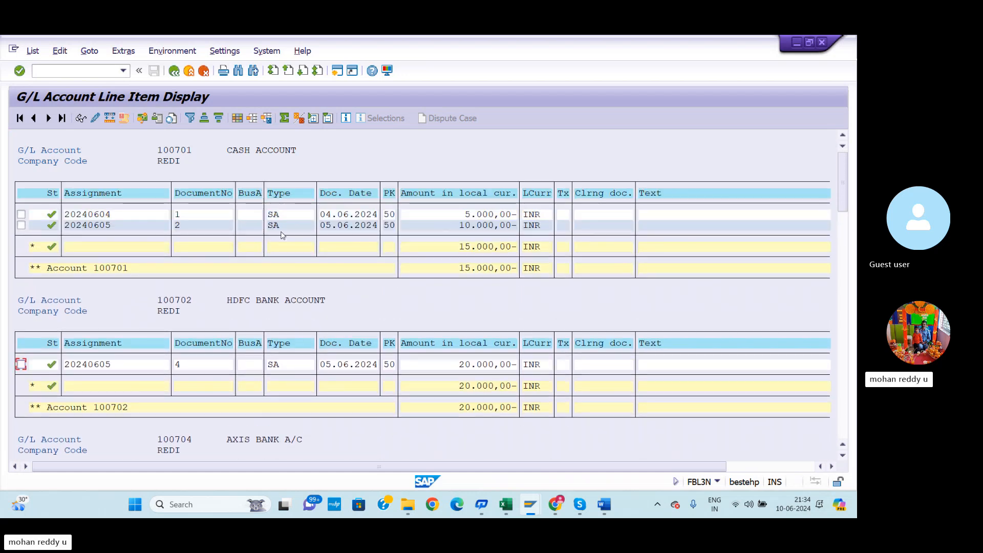
scroll(491, 353, "down", 4)
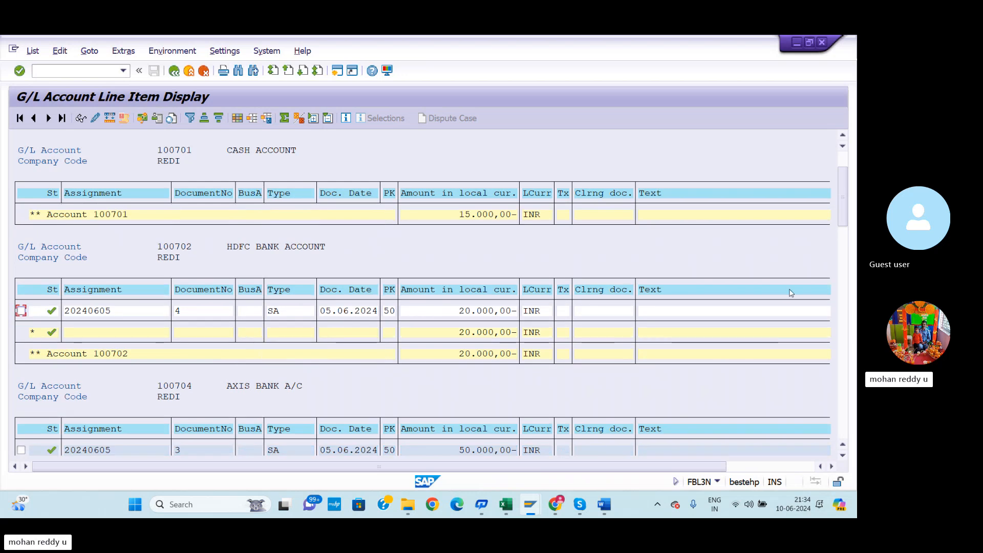
Examine the posted line items of the SALARIES ACCOUNT, WAGES A/C and ELECTRICITY BILL A/C further down the list.
left_click_drag(844, 224, 830, 360)
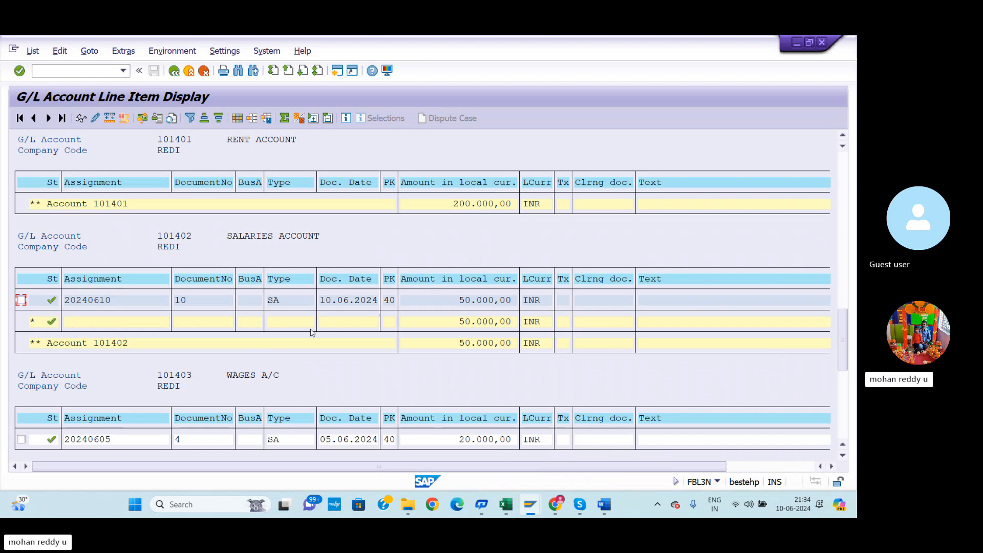
scroll(310, 332, "down", 1)
scroll(297, 351, "down", 1)
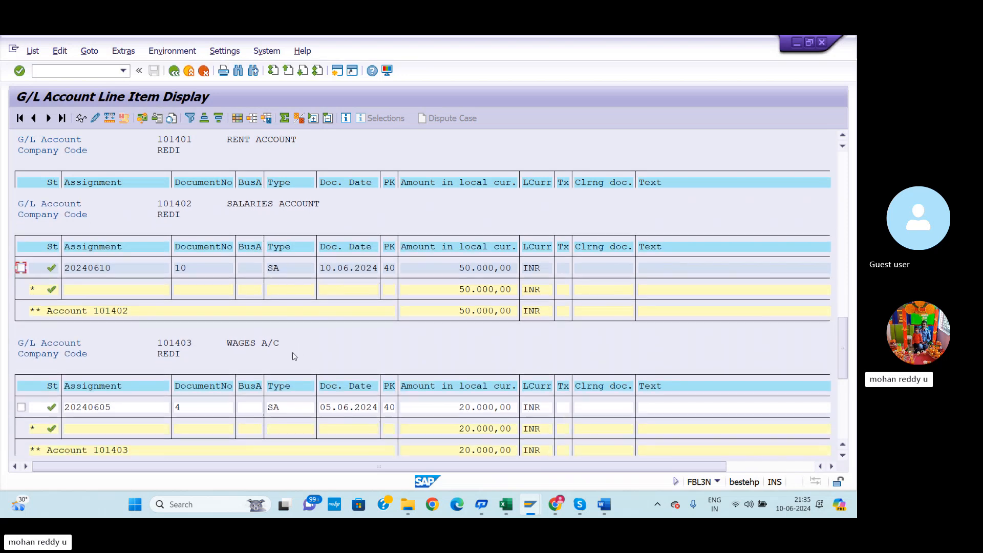
scroll(295, 356, "down", 1)
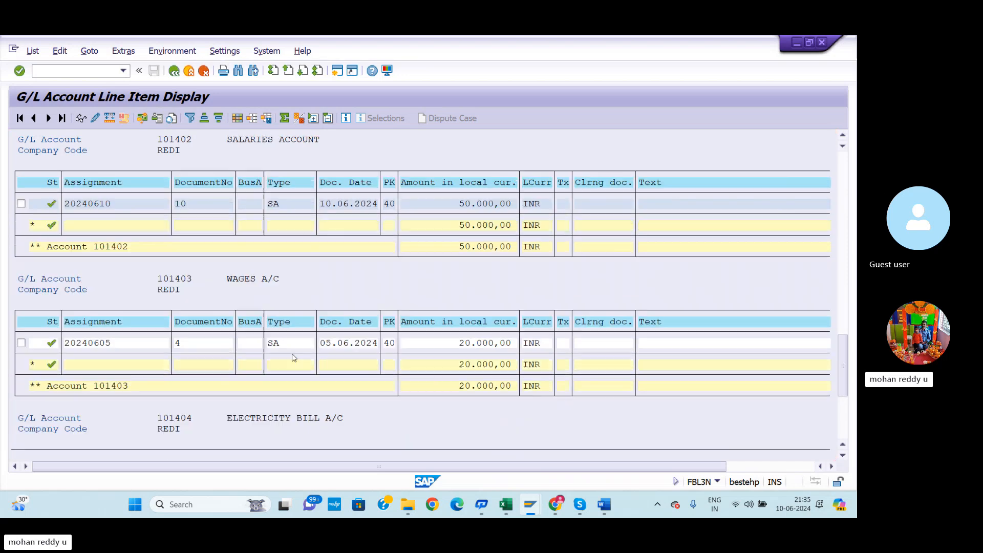
scroll(294, 357, "down", 1)
scroll(294, 357, "down", 2)
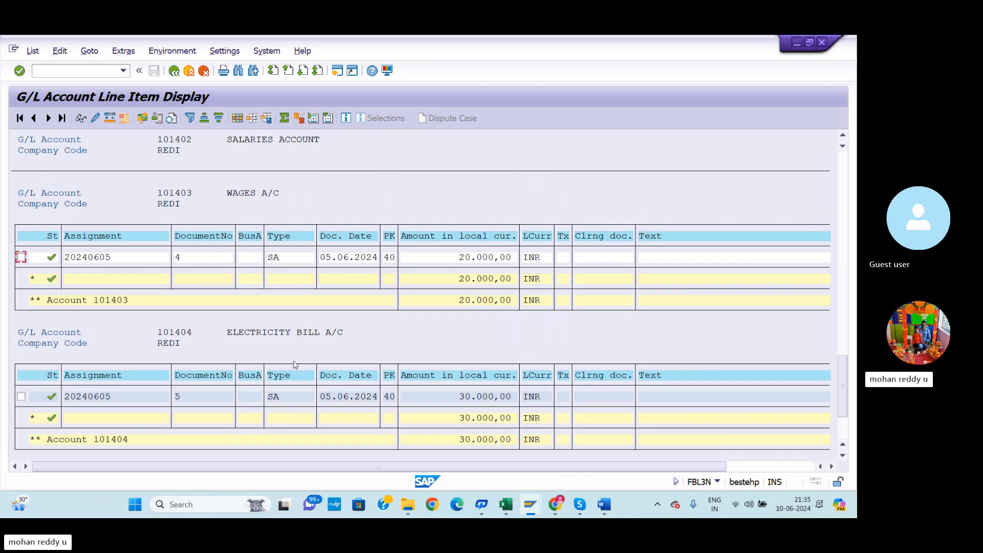
scroll(302, 345, "up", 3)
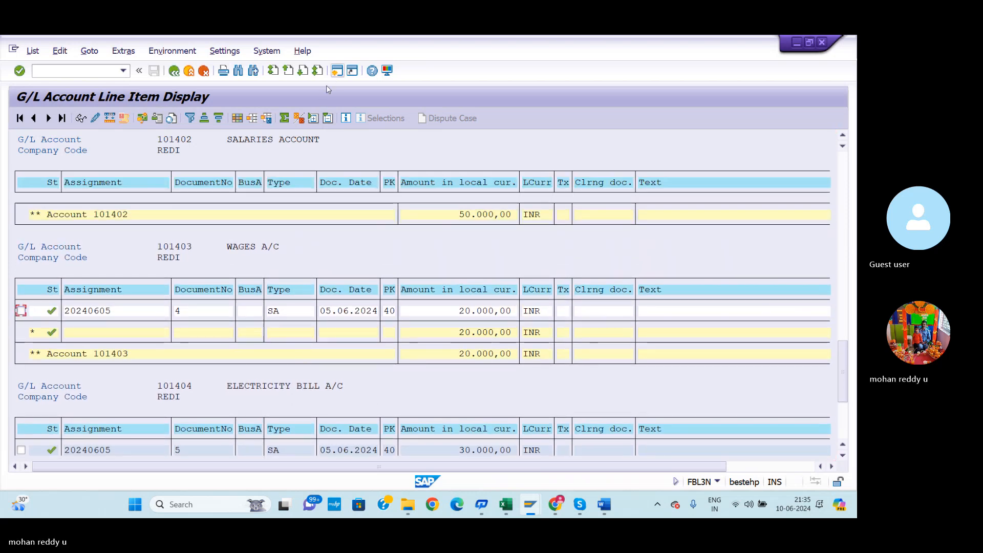
scroll(338, 89, "up", 1)
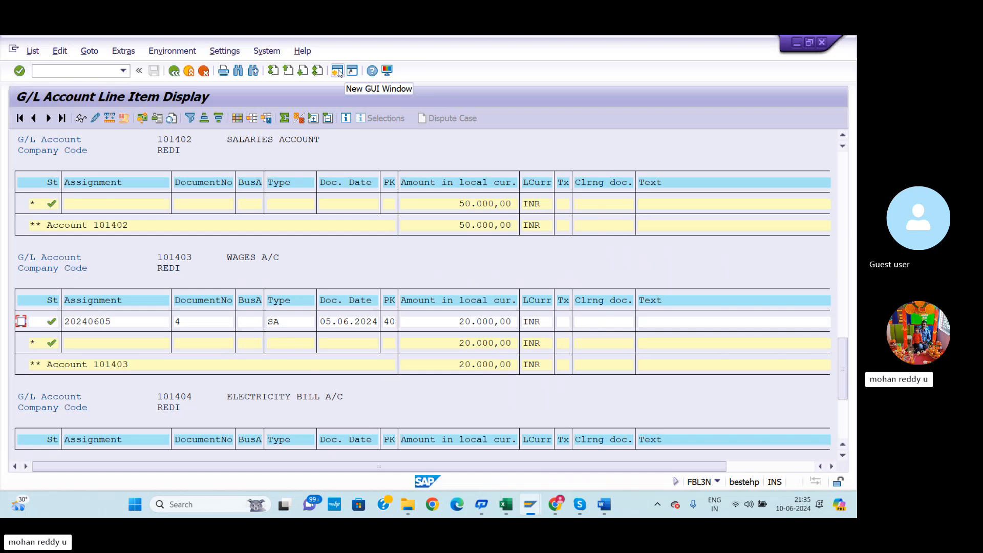
Open an additional SAP session and start transaction FBL3N in it.
left_click(338, 71)
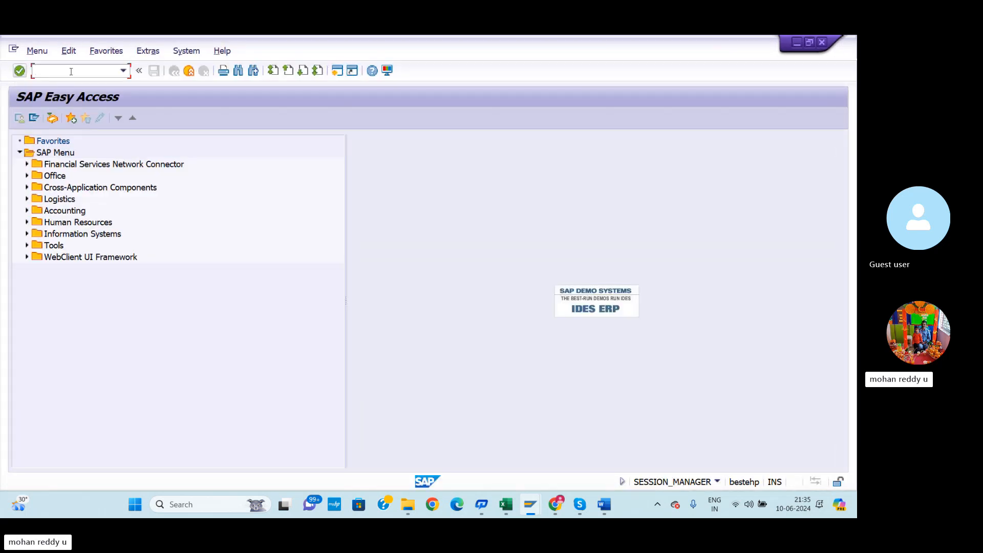
left_click(123, 70)
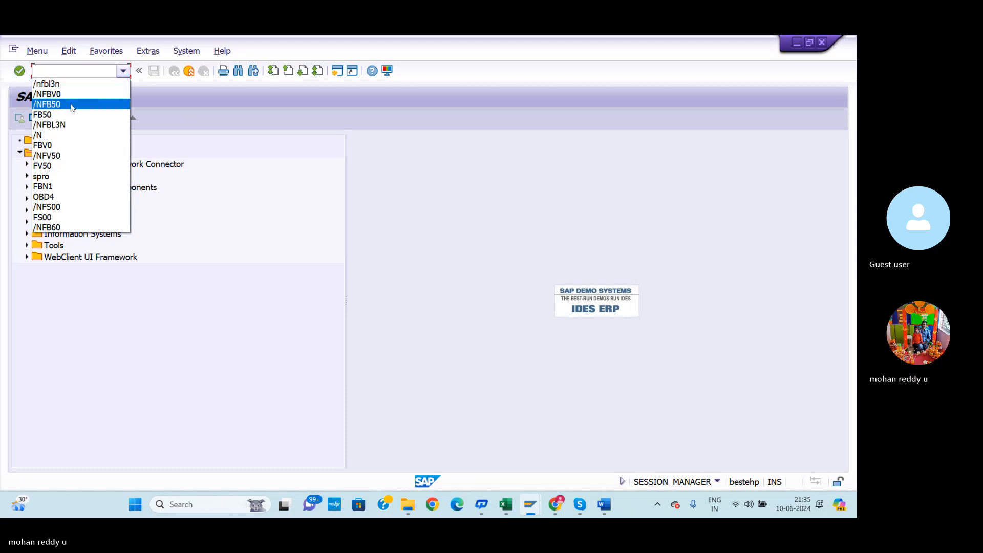
left_click(64, 124)
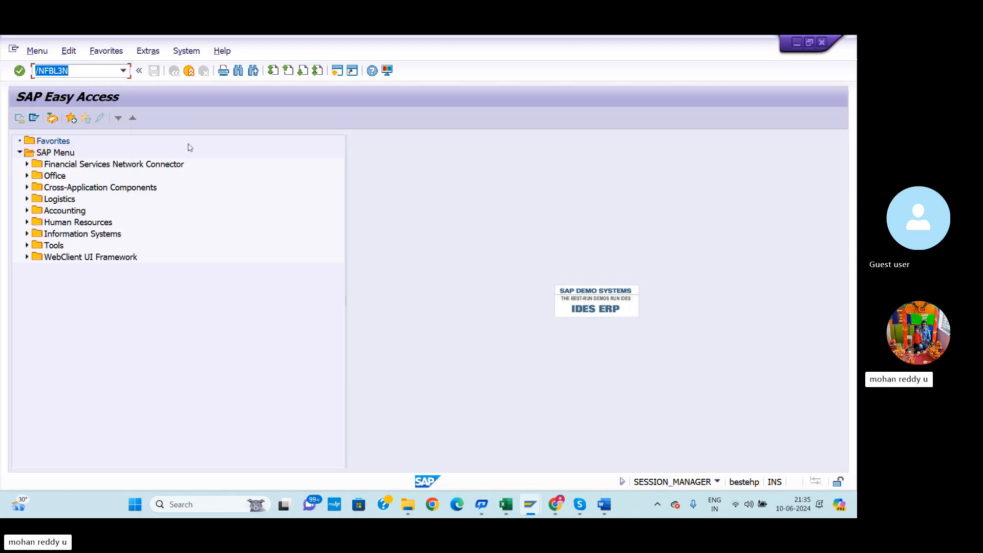
key("Return")
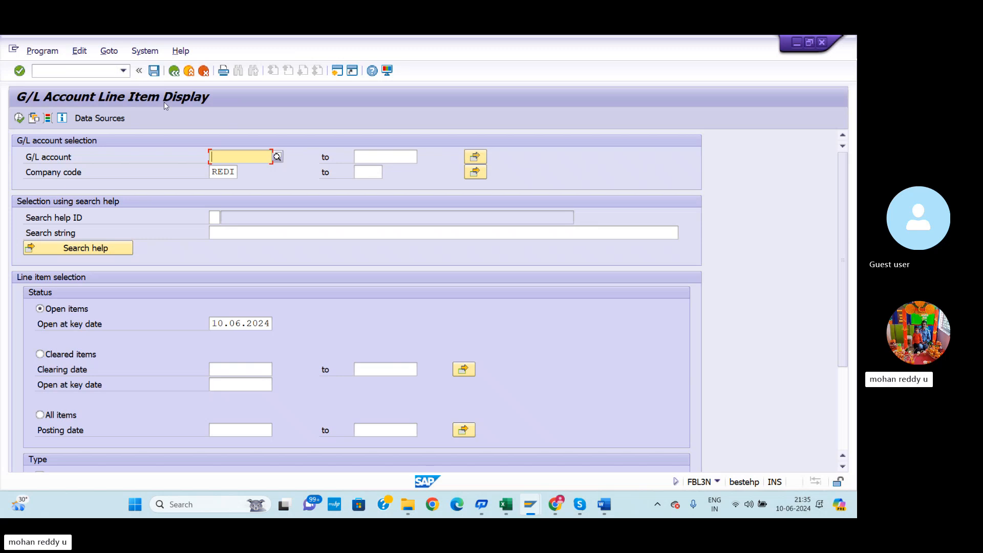
Start transaction FBV0 in the new session and list the parked documents of company code REDI for fiscal year 2024.
left_click(80, 69)
left_click(123, 70)
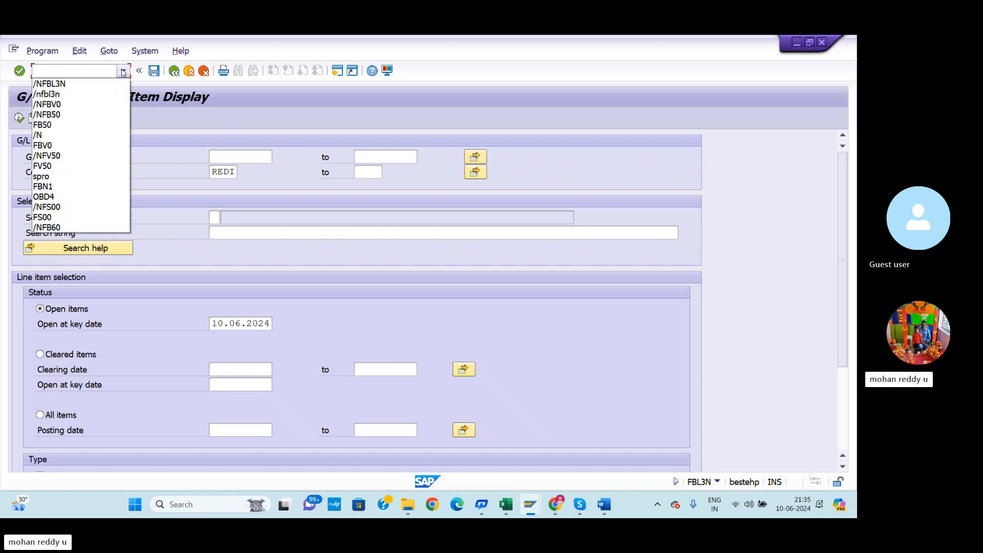
left_click(75, 105)
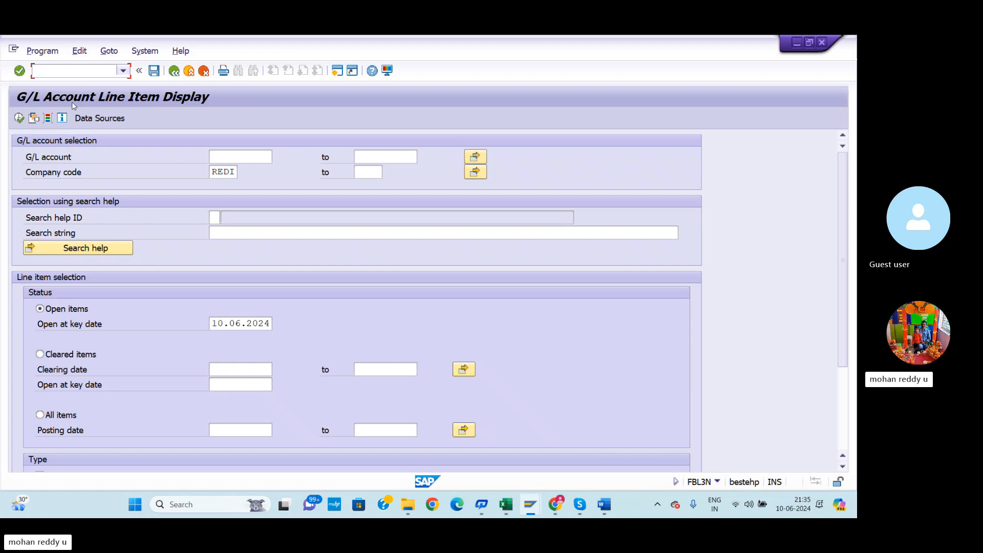
key("Return")
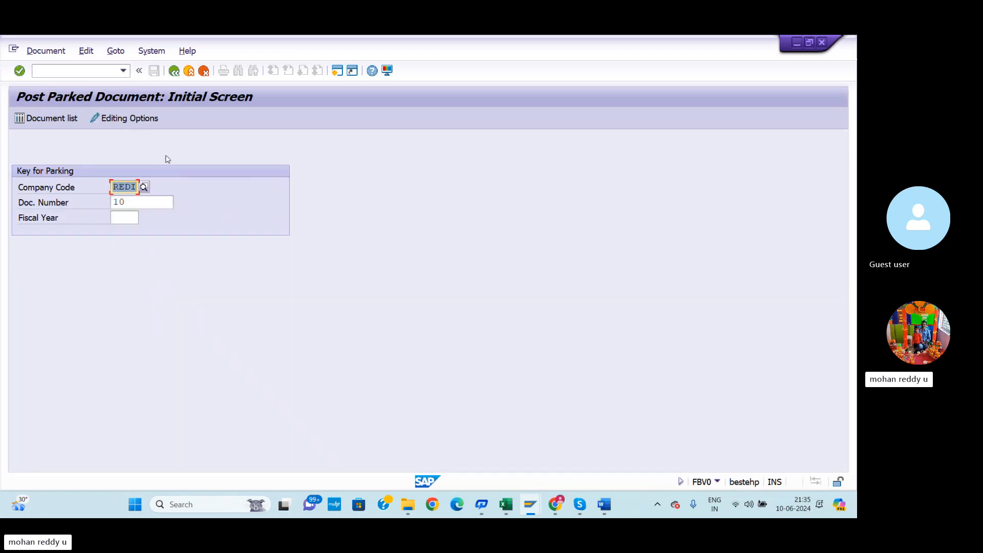
left_click(22, 118)
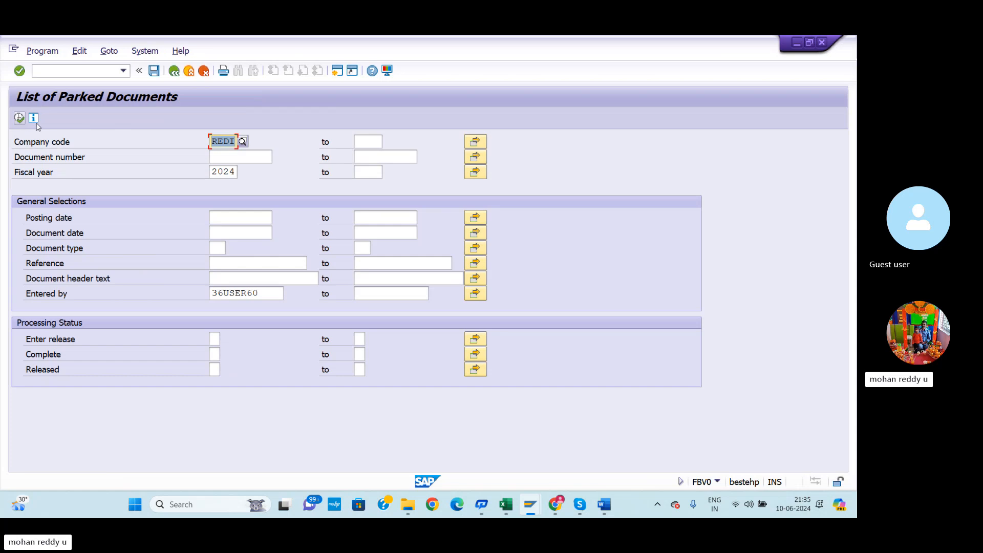
left_click(19, 118)
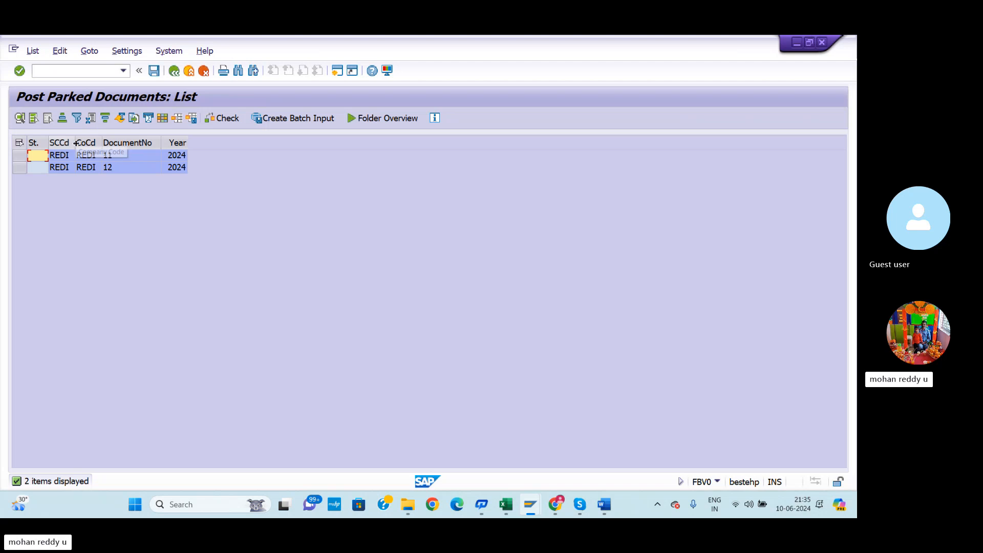
Open parked document 11 and compare it with the posted RENT ACCOUNT line items in the FBL3N session.
left_click(62, 158)
double_click(61, 158)
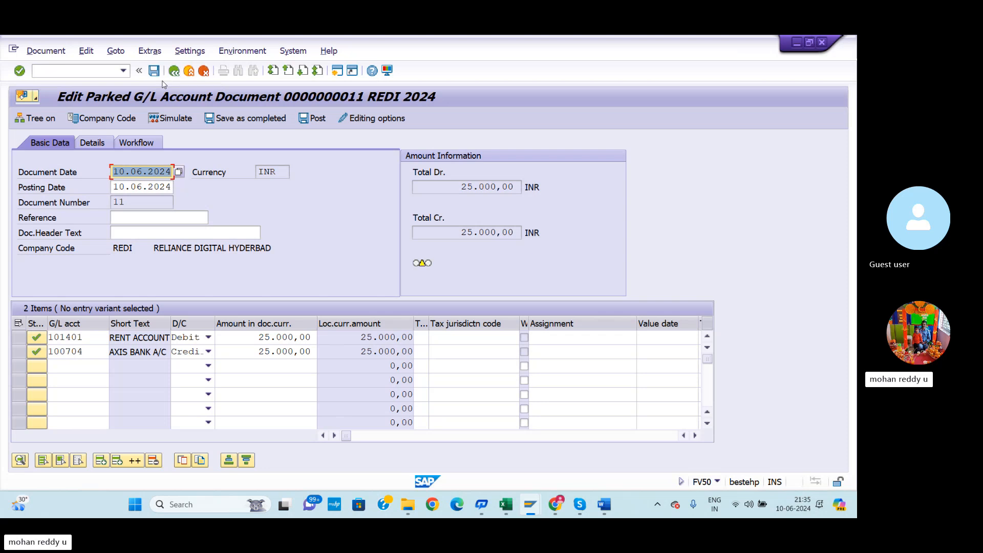
key("alt+Tab")
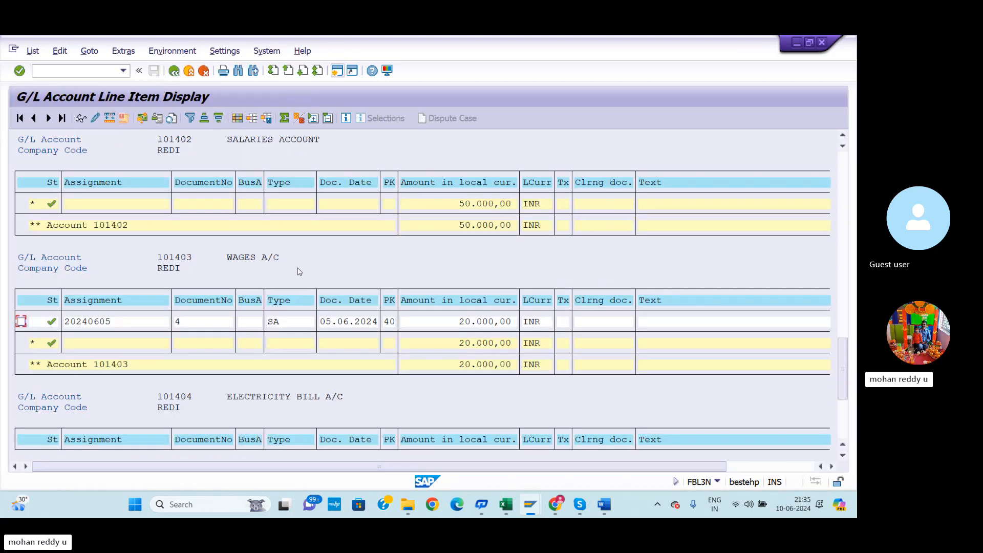
scroll(306, 275, "up", 7)
scroll(306, 275, "up", 5)
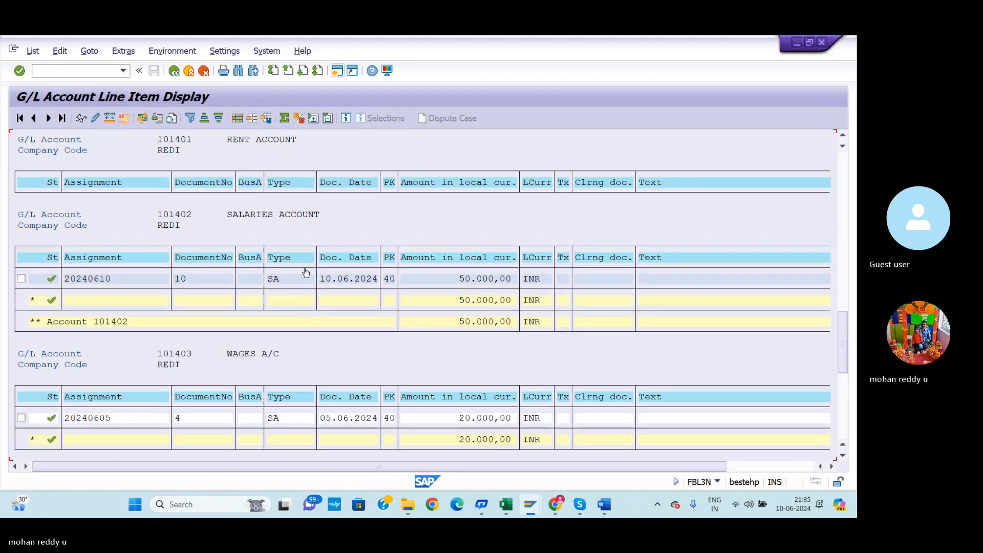
scroll(302, 265, "up", 5)
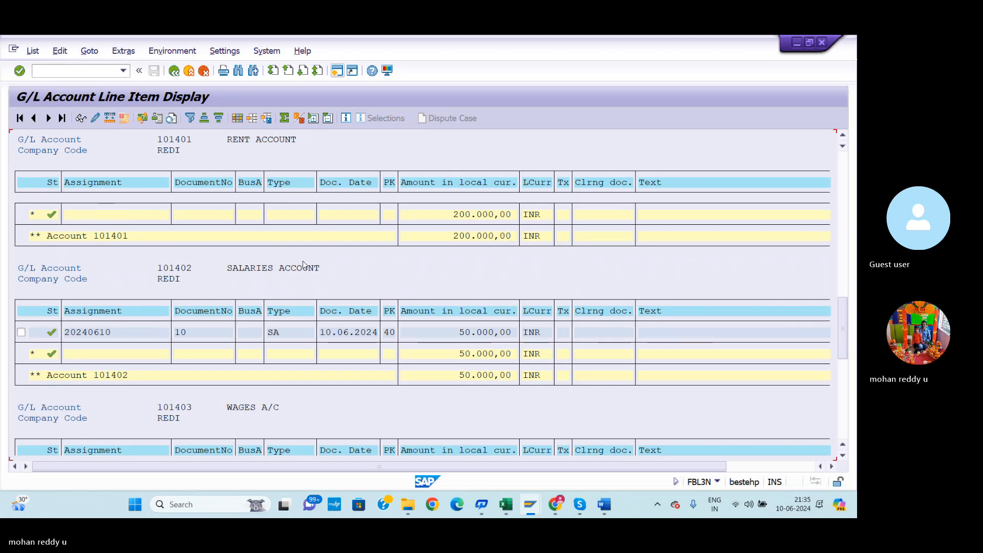
scroll(302, 265, "up", 1)
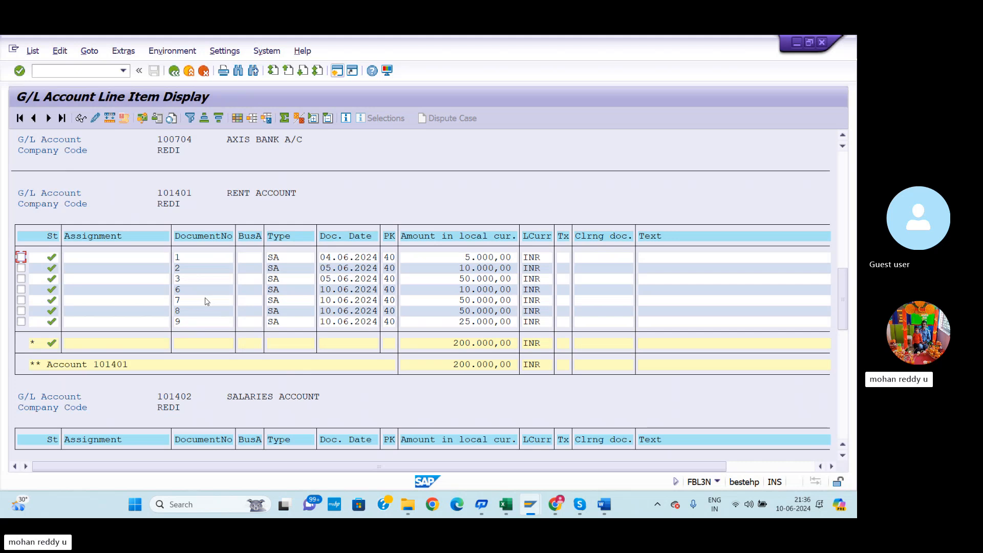
key("alt+Tab")
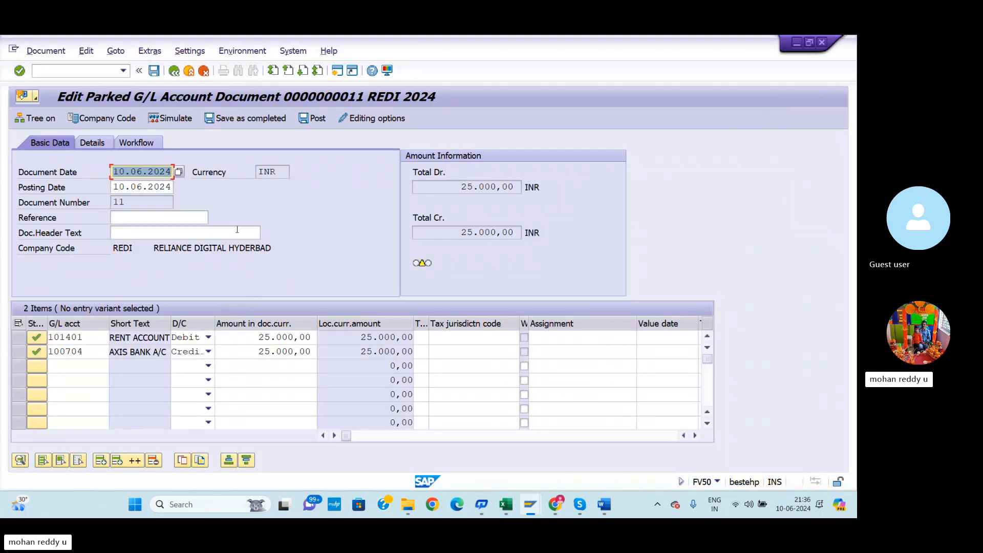
Leave parked document 11, review parked document 12, and exit back to the parked document list without saving.
left_click(174, 70)
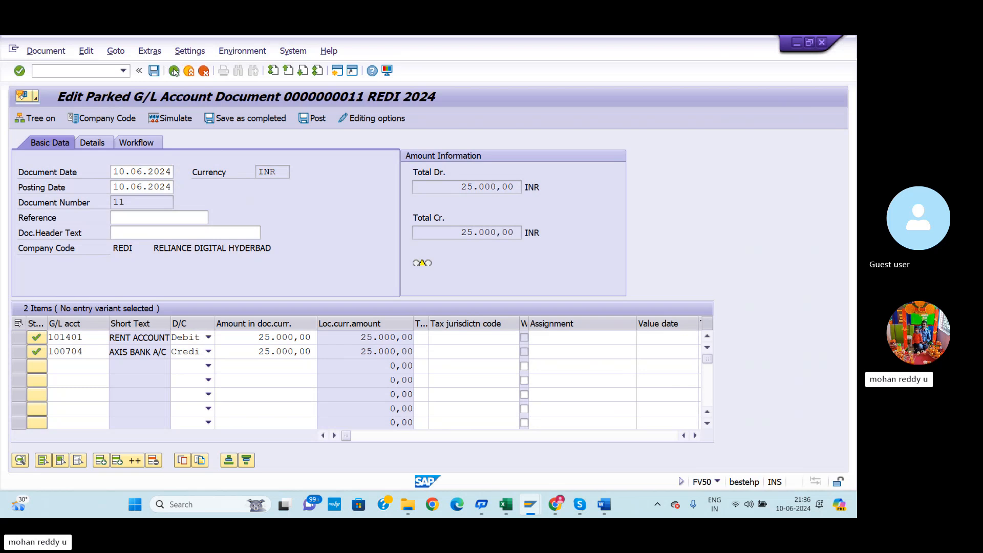
left_click(233, 313)
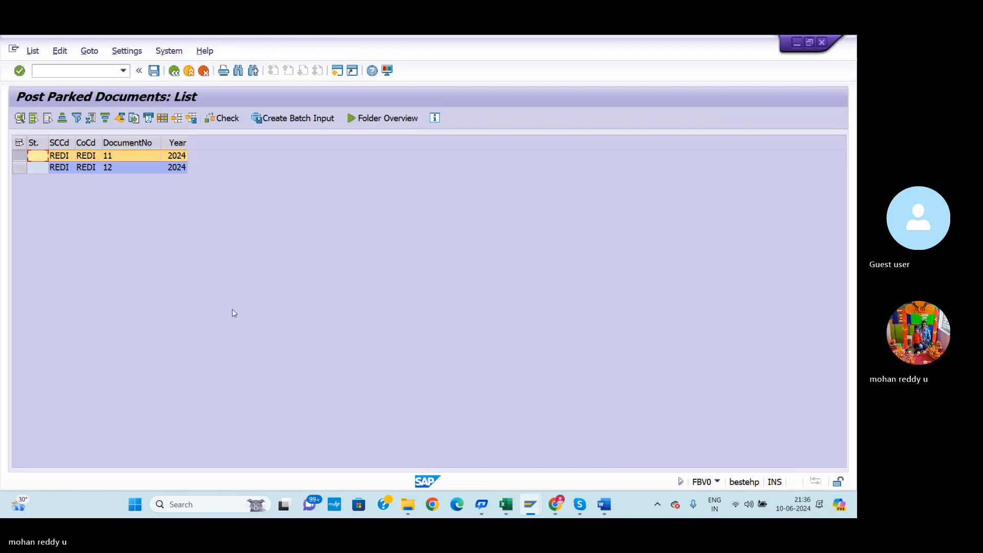
double_click(102, 168)
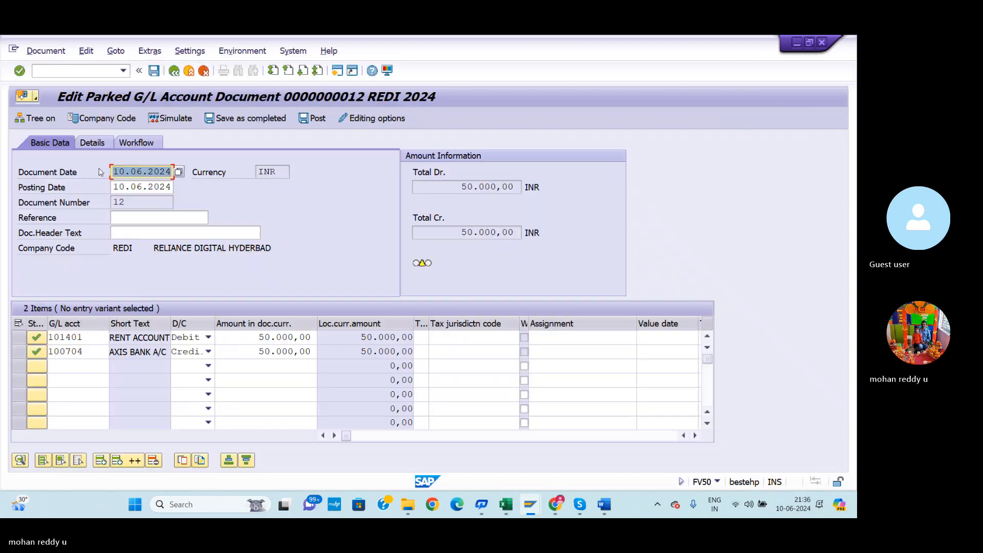
left_click(174, 72)
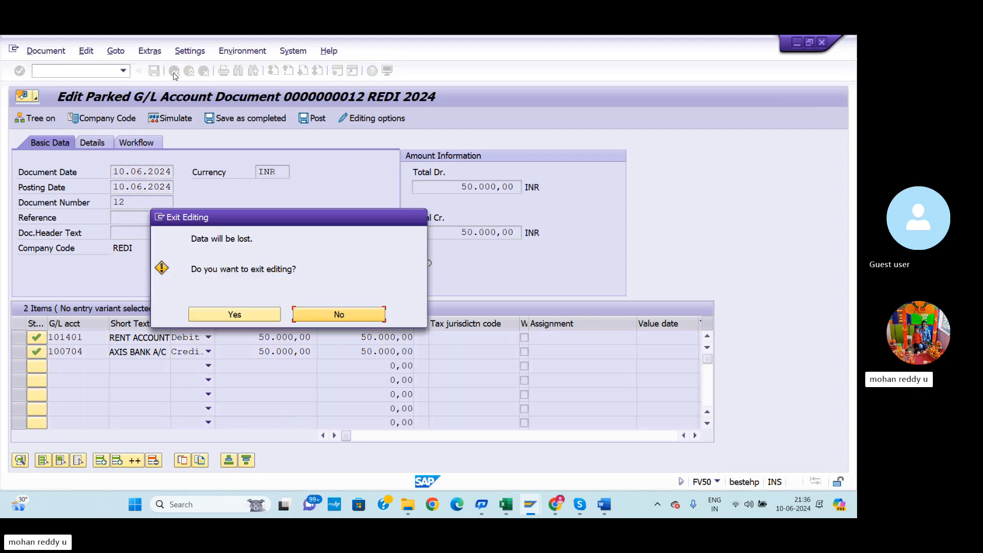
left_click(256, 320)
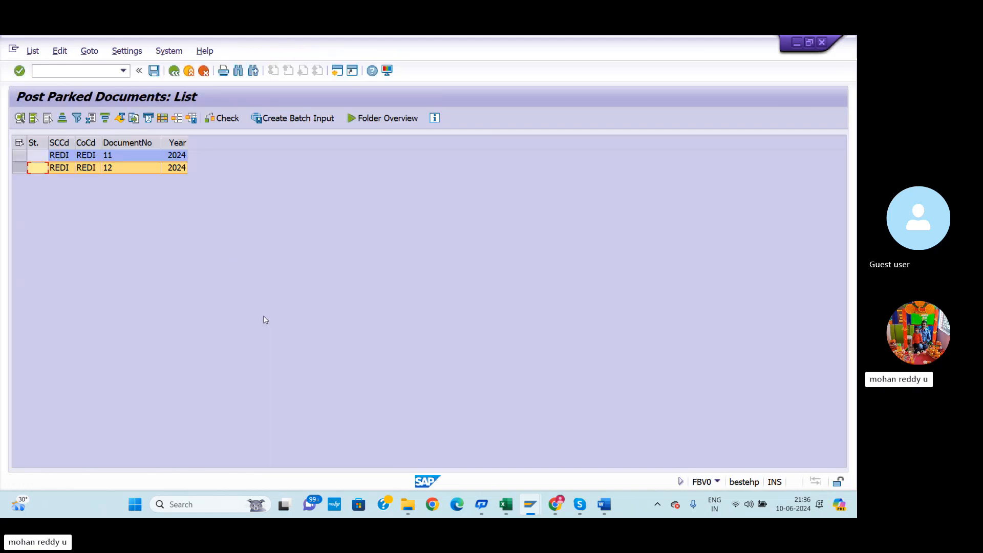
Reopen parked document 11 from the list and post it.
double_click(88, 155)
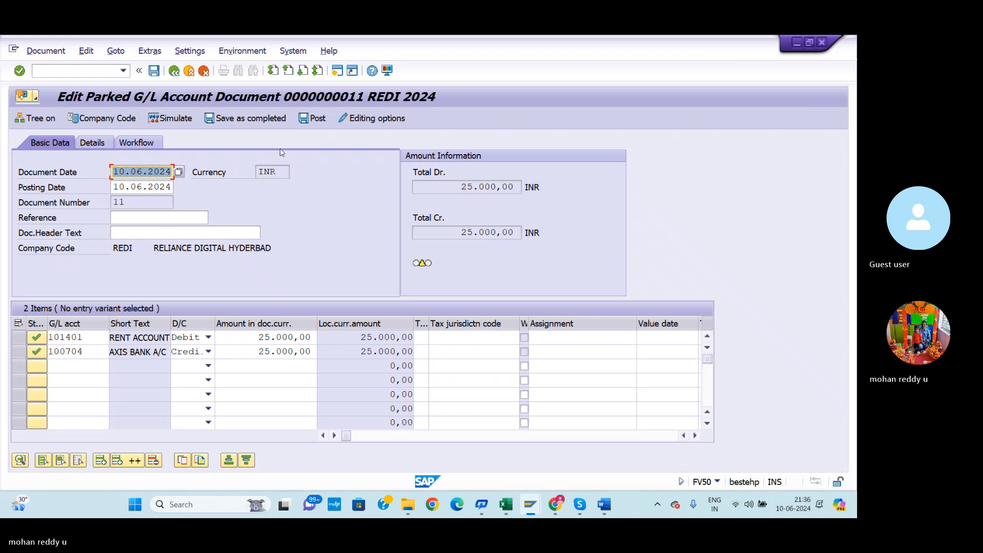
left_click(317, 120)
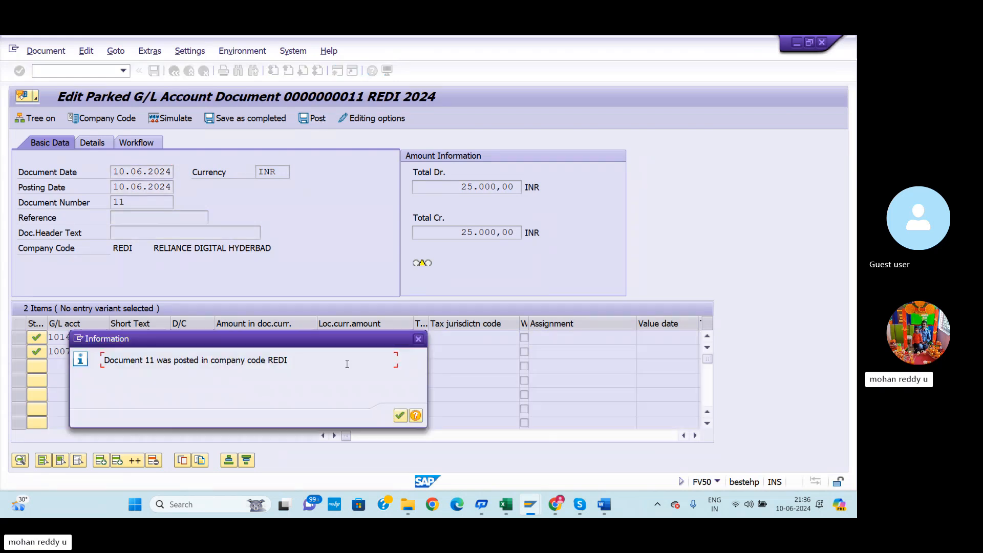
left_click(400, 415)
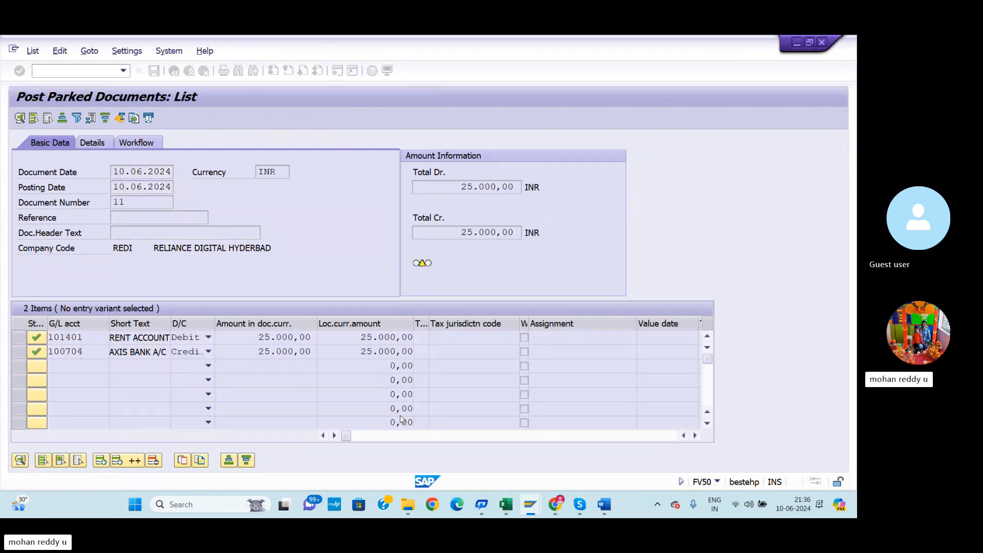
Open parked document 12 from the list of company code REDI and post it.
double_click(82, 158)
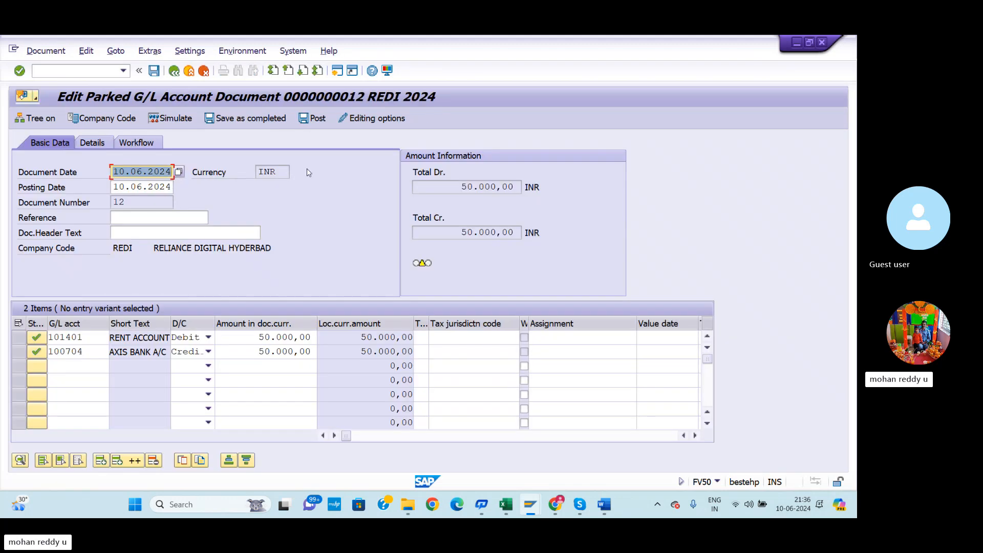
left_click(314, 119)
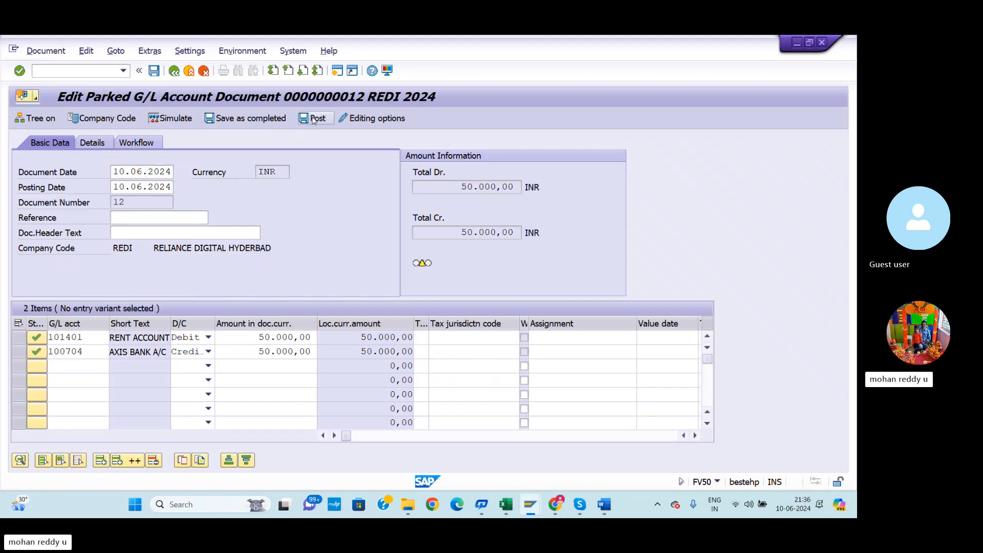
left_click(400, 416)
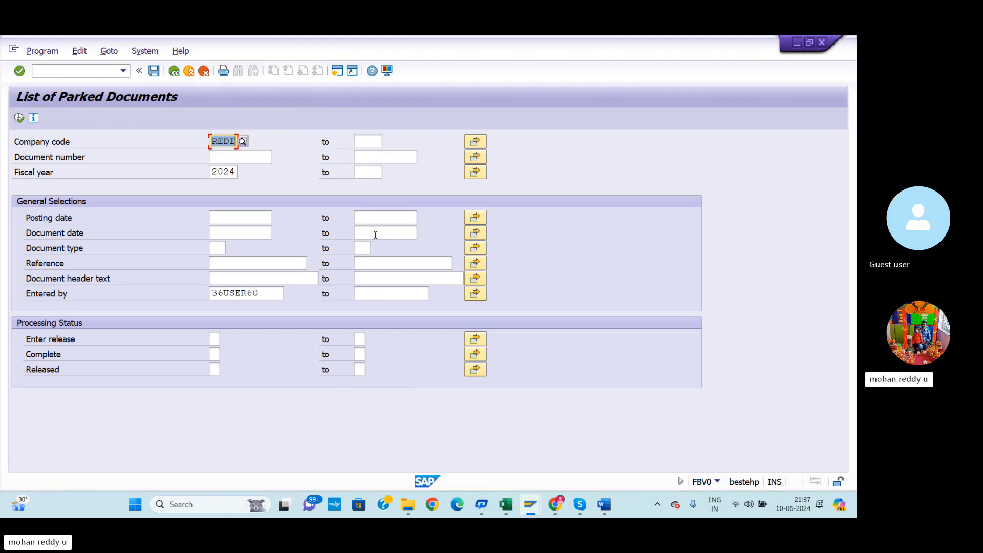
Switch to the line item display session, restart FBL3N and list company code REDI's open items at key date 10.06.2024.
key("alt+Tab")
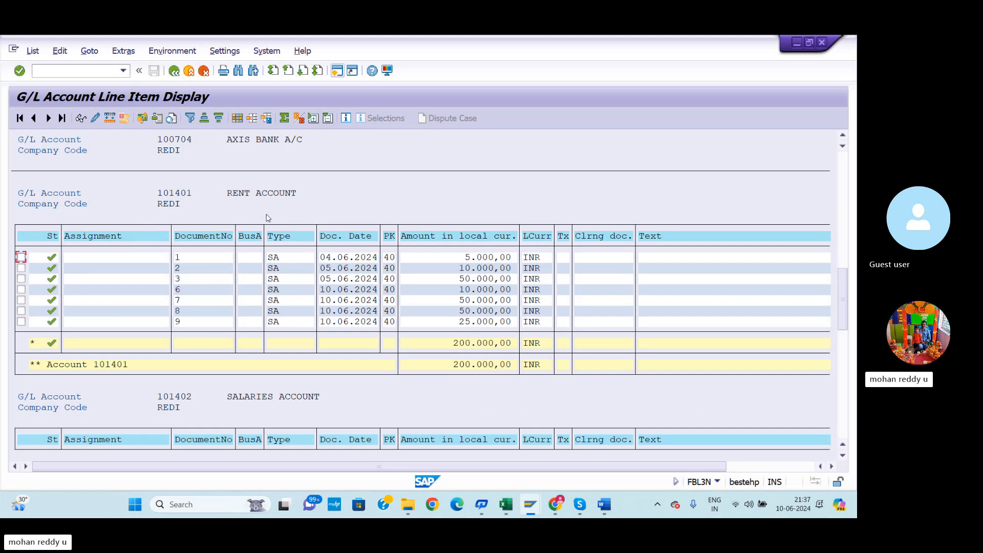
left_click(122, 71)
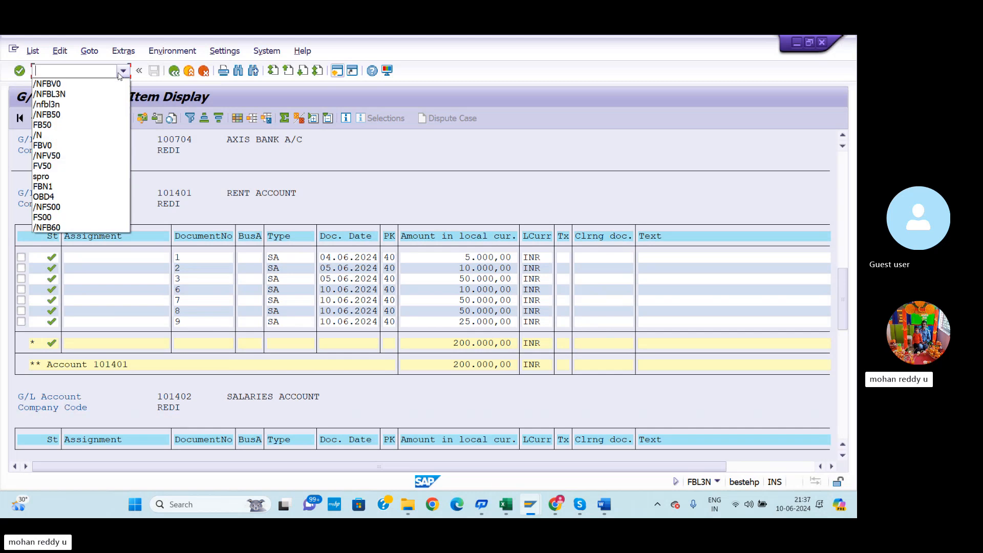
left_click(74, 95)
key("Return")
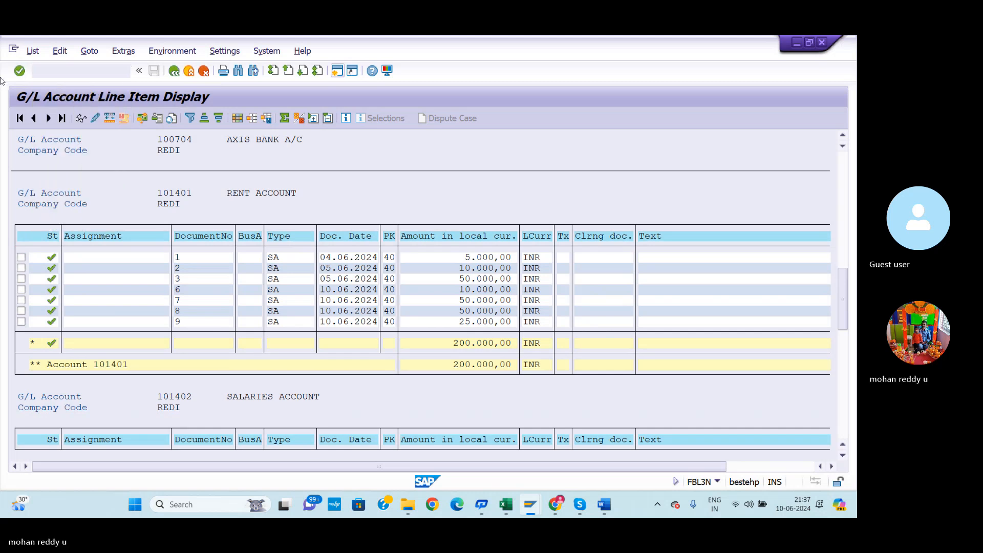
left_click(18, 117)
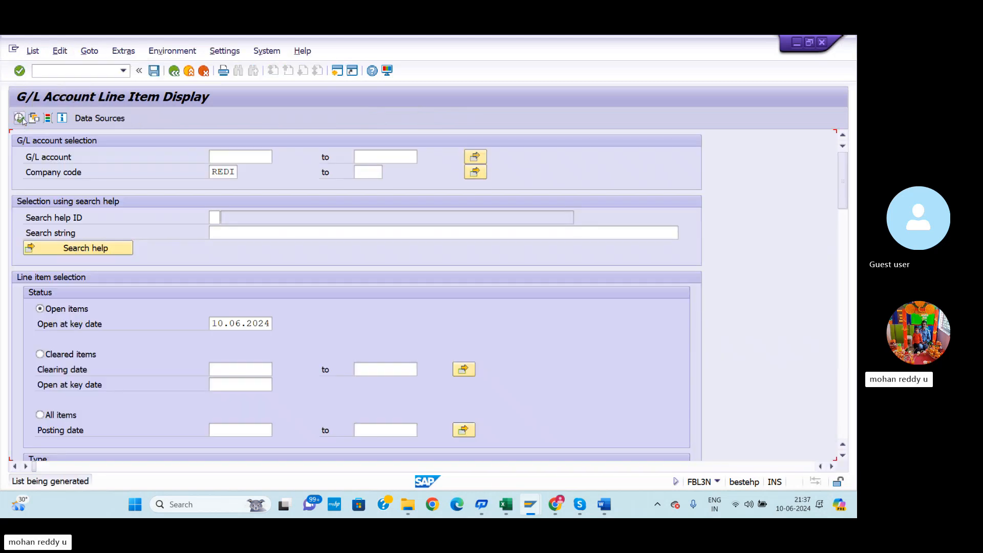
Examine the AXIS BANK A/C and RENT ACCOUNT line items for the newly posted documents 11 and 12.
scroll(338, 308, "down", 3)
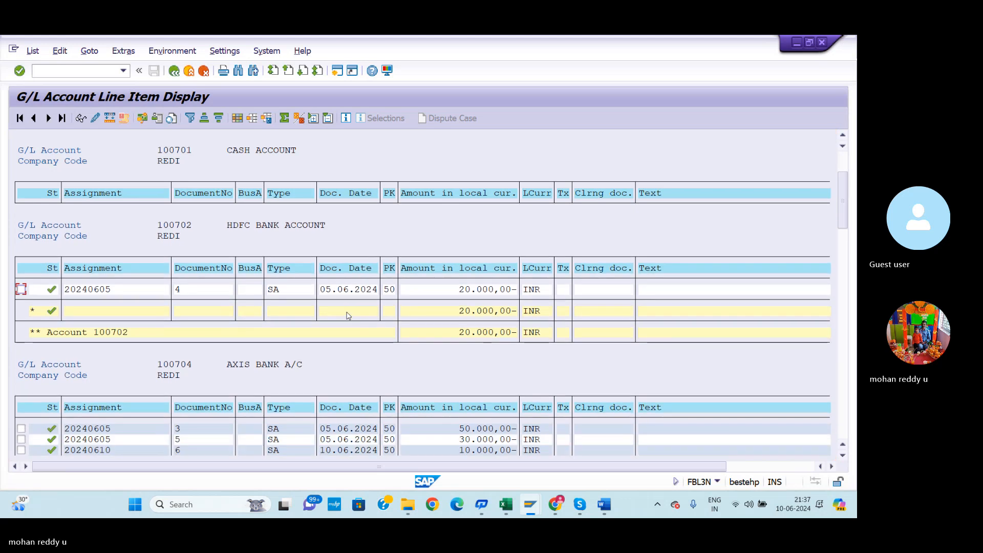
scroll(338, 308, "down", 1)
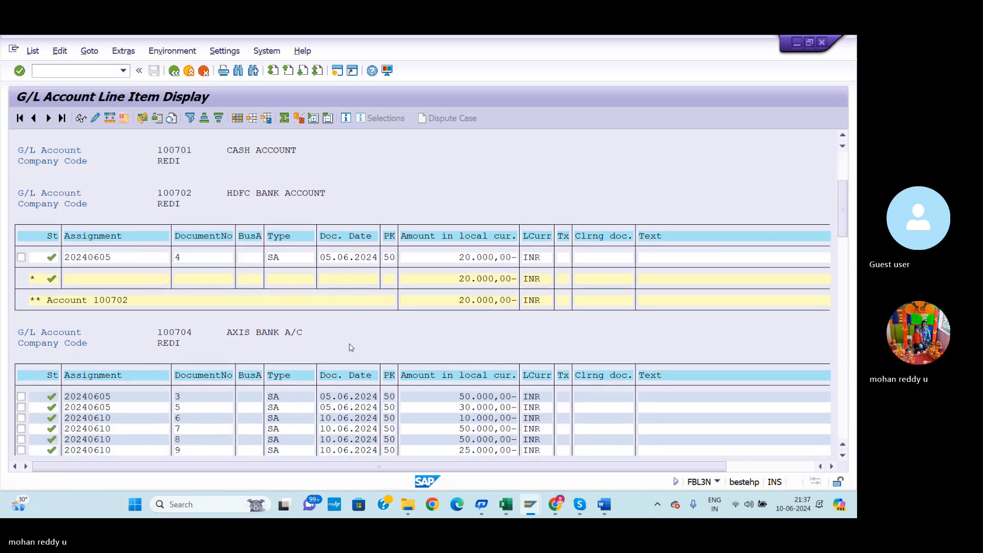
scroll(351, 348, "down", 5)
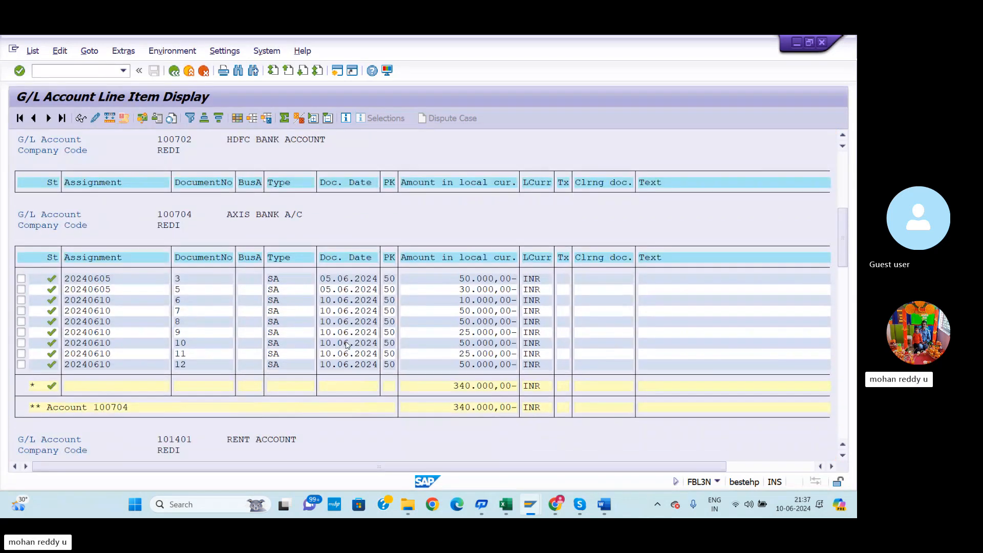
scroll(346, 338, "down", 3)
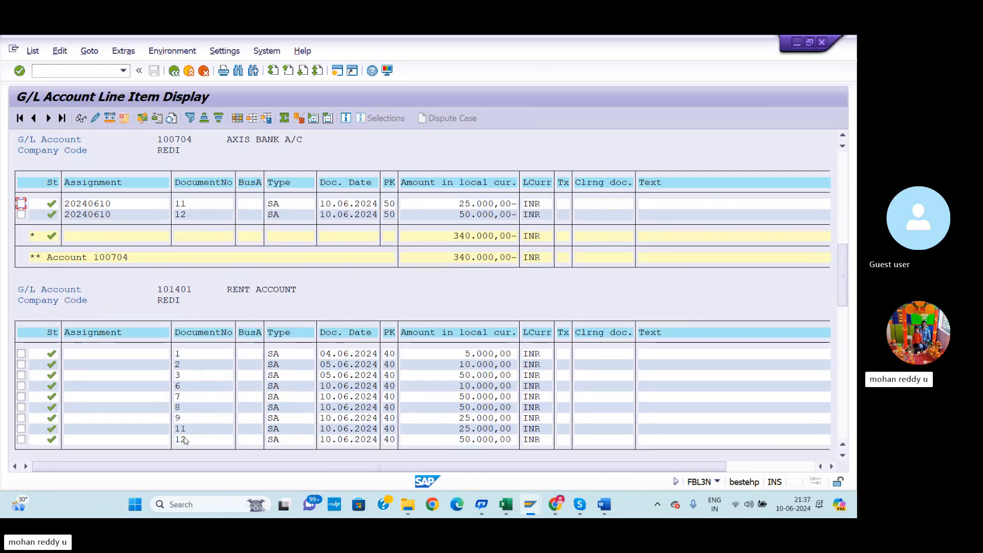
scroll(299, 412, "down", 1)
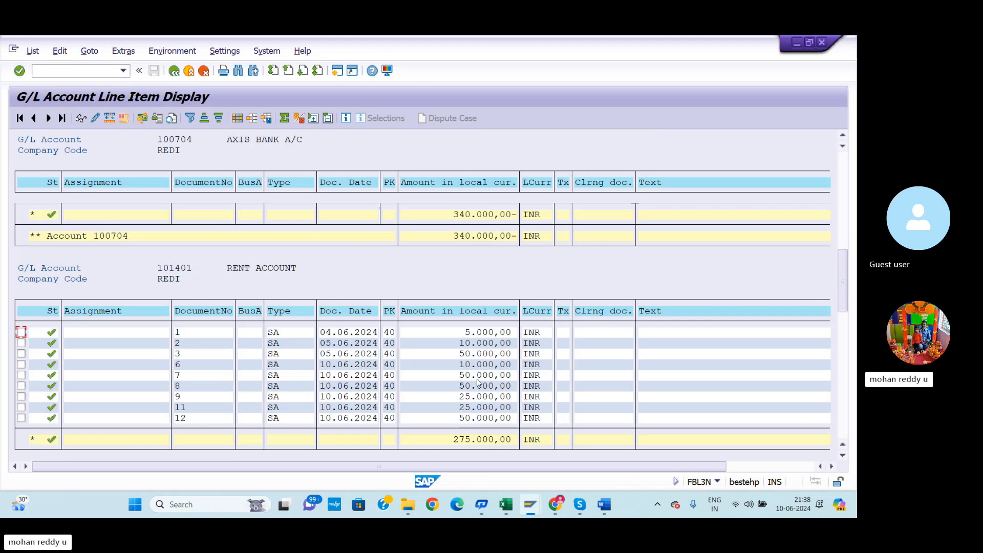
scroll(332, 381, "down", 1)
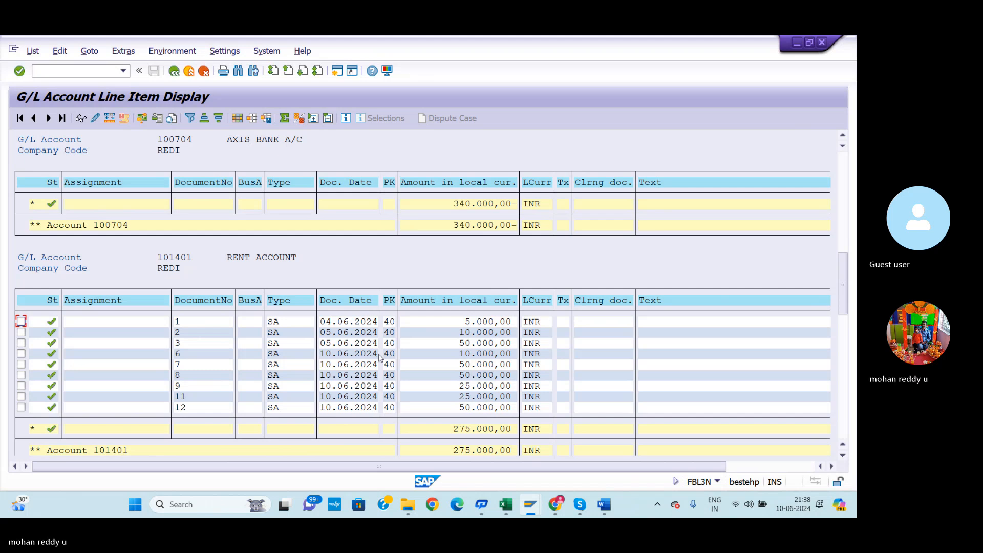
scroll(381, 360, "down", 2)
scroll(381, 356, "up", 6)
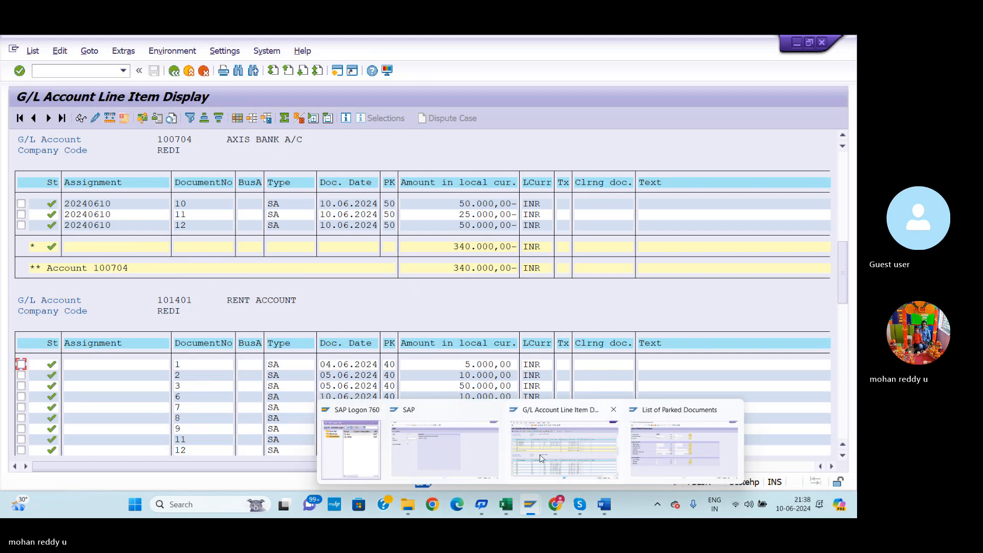
Exit the FBL3N line item display with /n to return to SAP Easy Access.
left_click(104, 74)
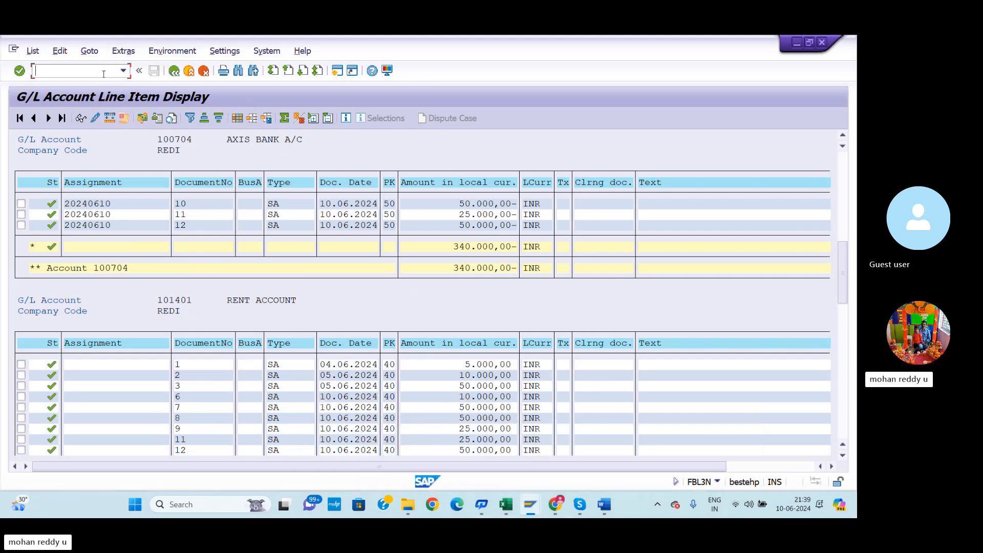
type("/n")
key("Return")
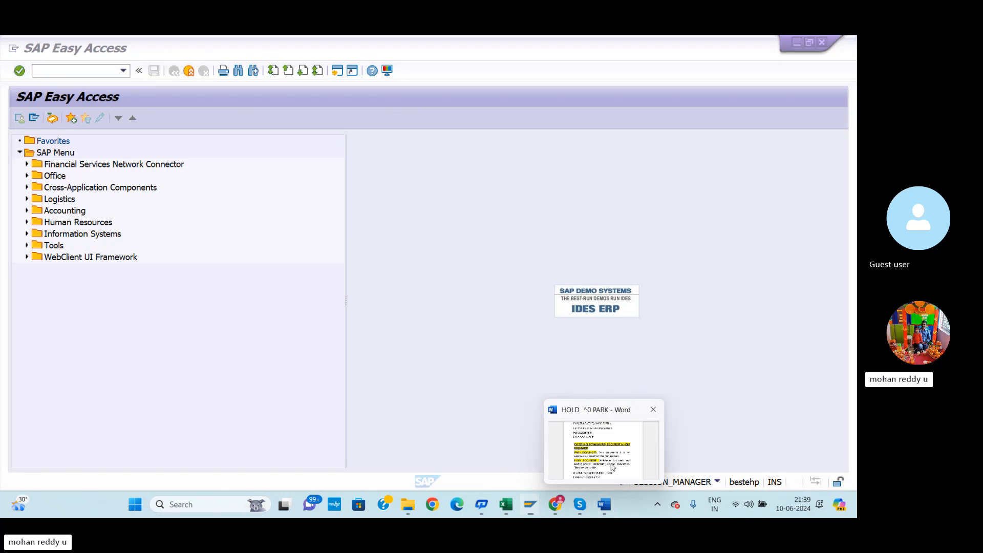
Switch to the Word notes on hold and park documents and review the difference between the two document types.
left_click(596, 504)
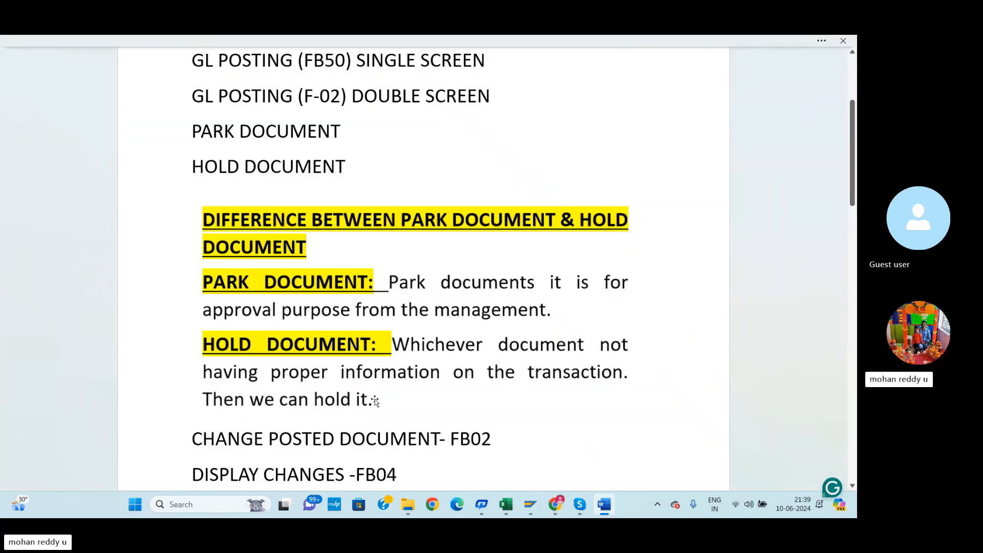
scroll(553, 391, "down", 1)
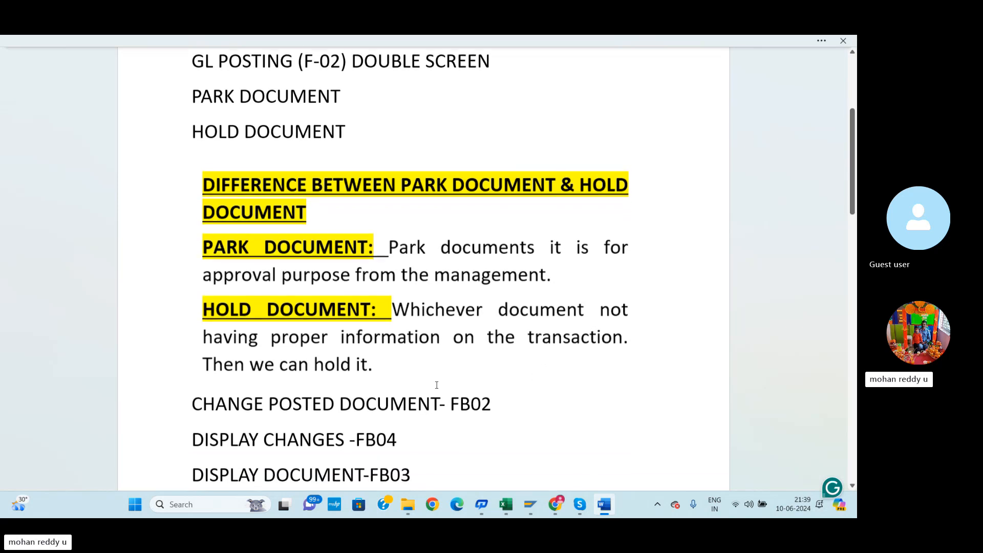